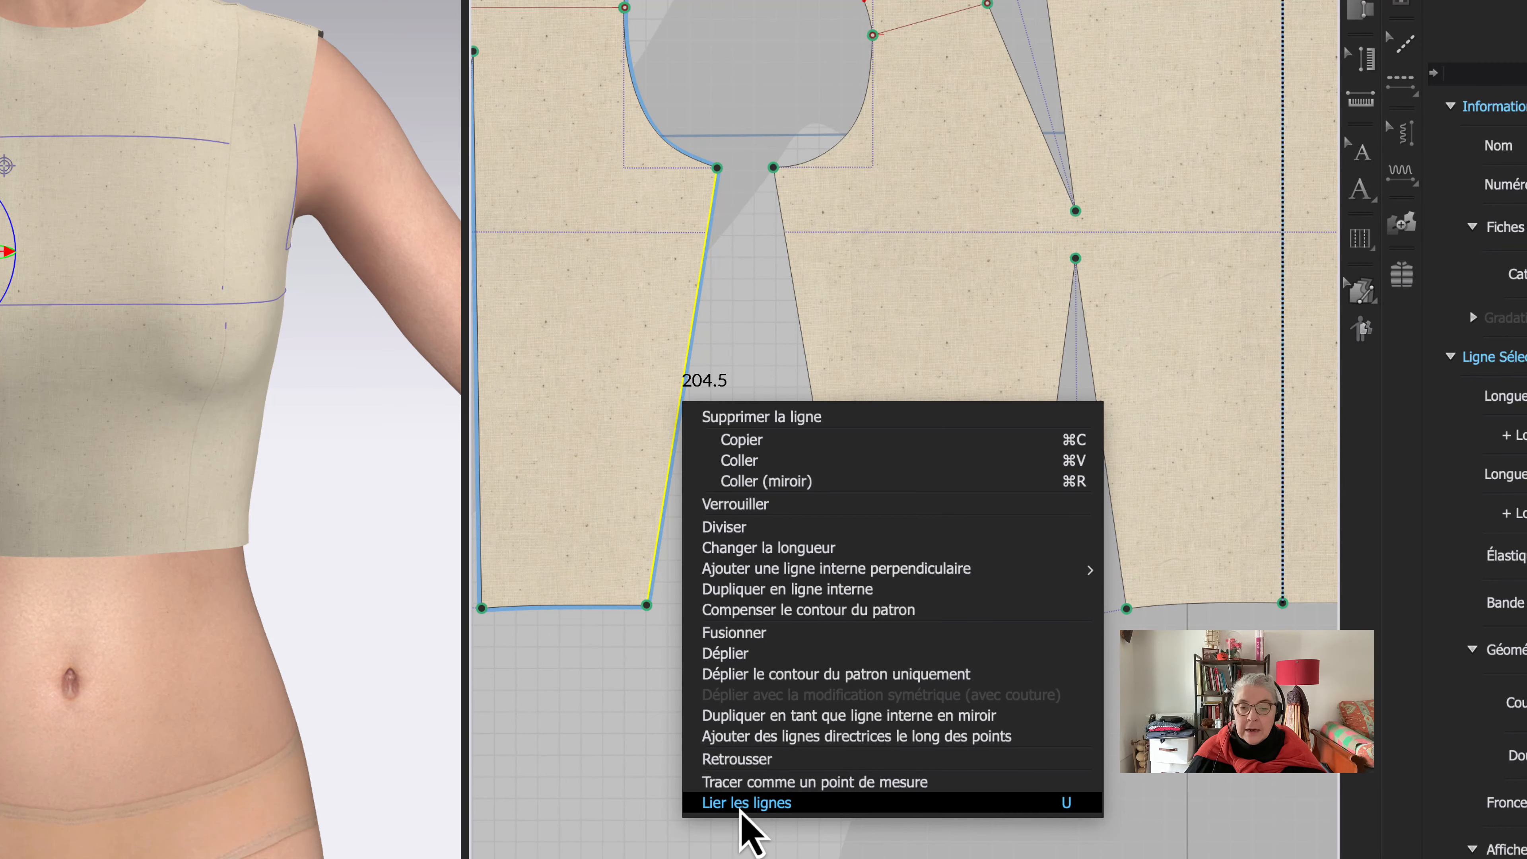
# Step: Link the back bodice's side seam line to the front bodice's side seam line
pyautogui.click(742, 807)
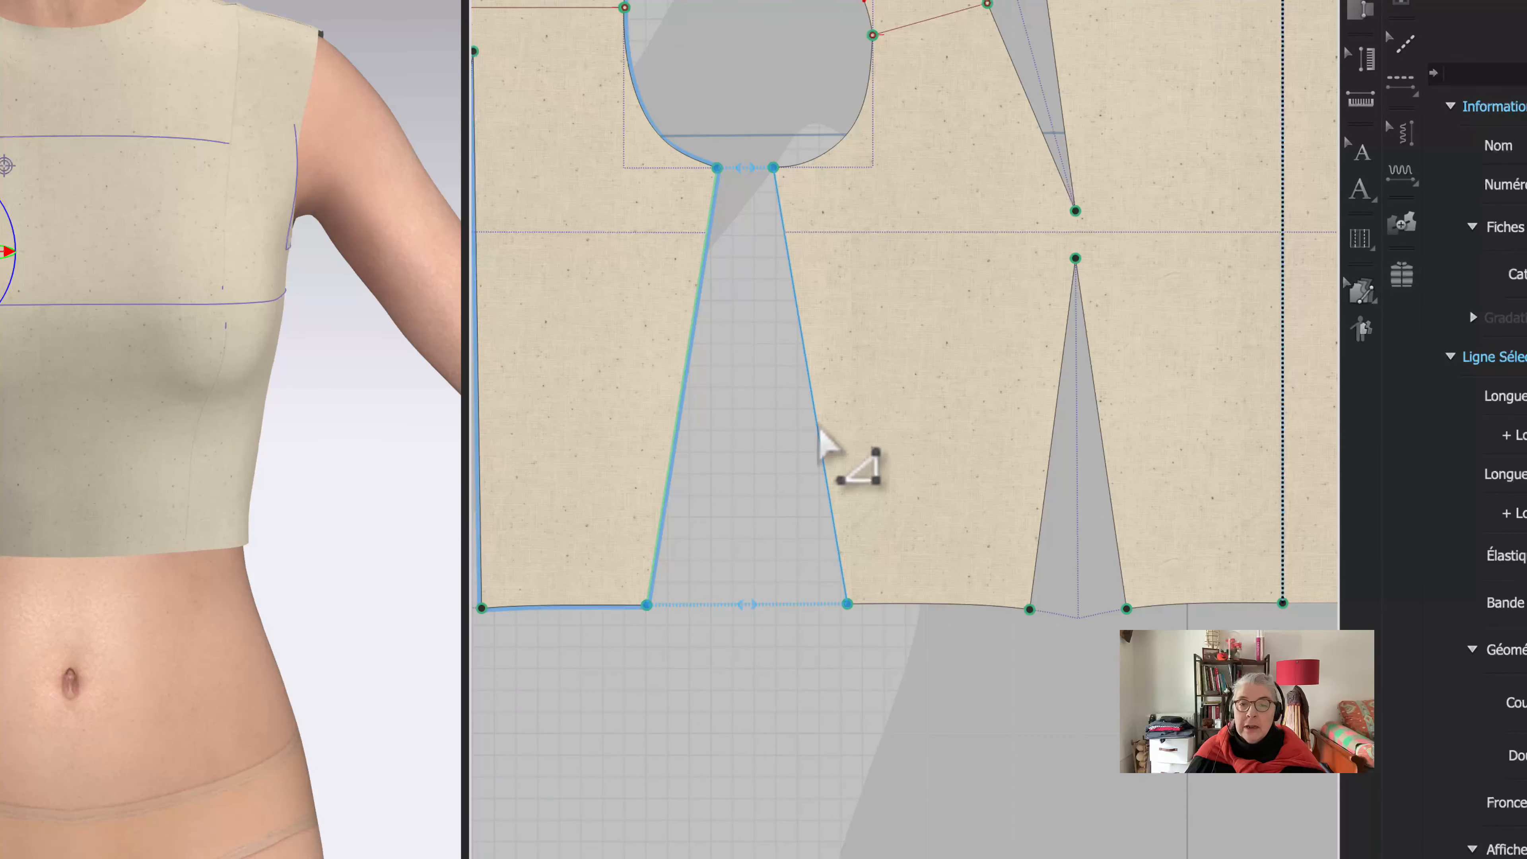
pyautogui.click(777, 194)
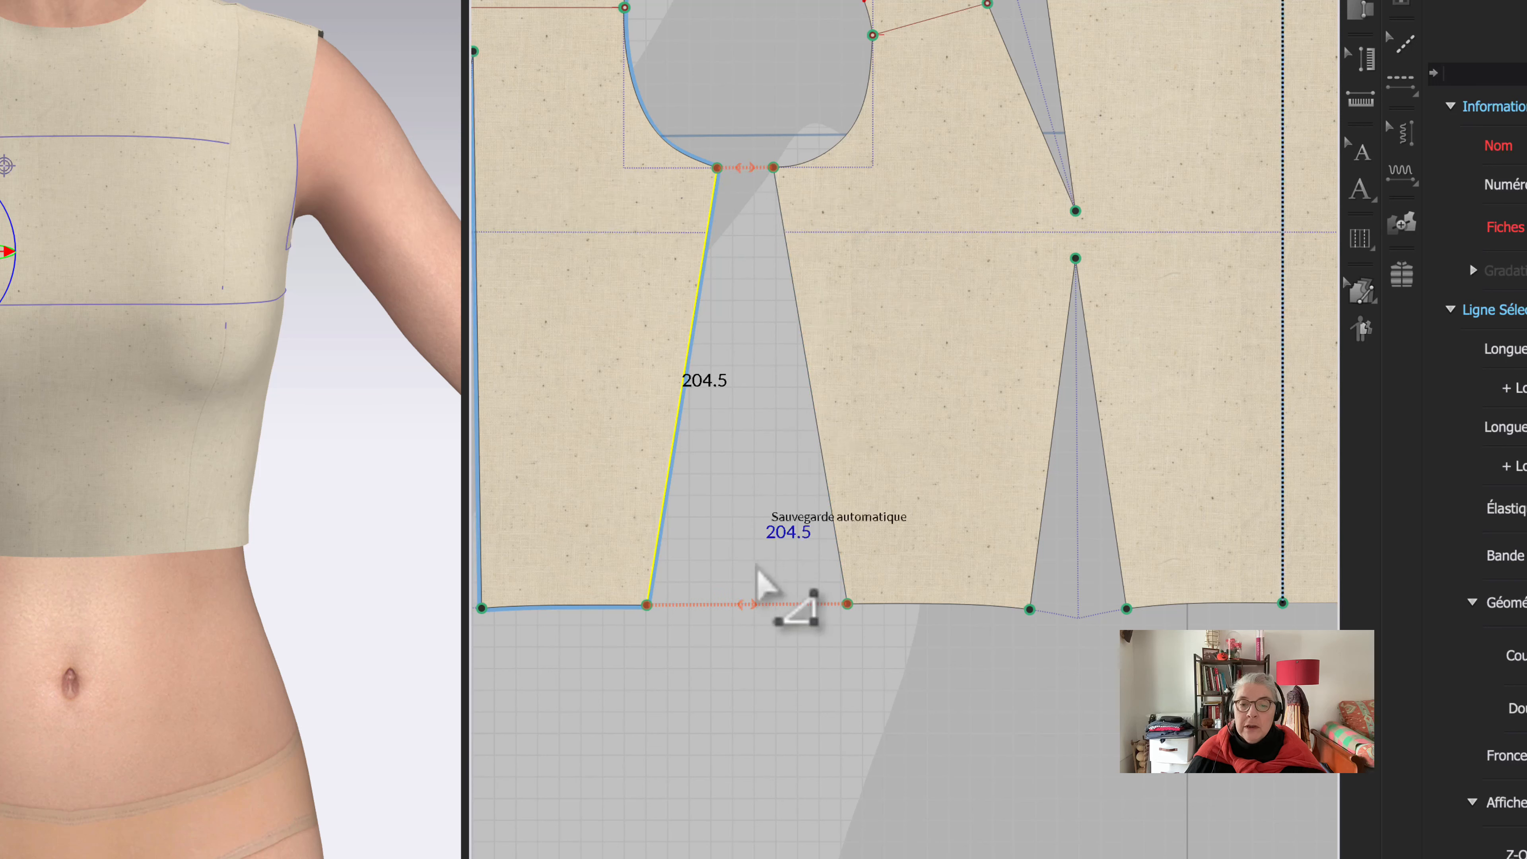
pyautogui.click(774, 690)
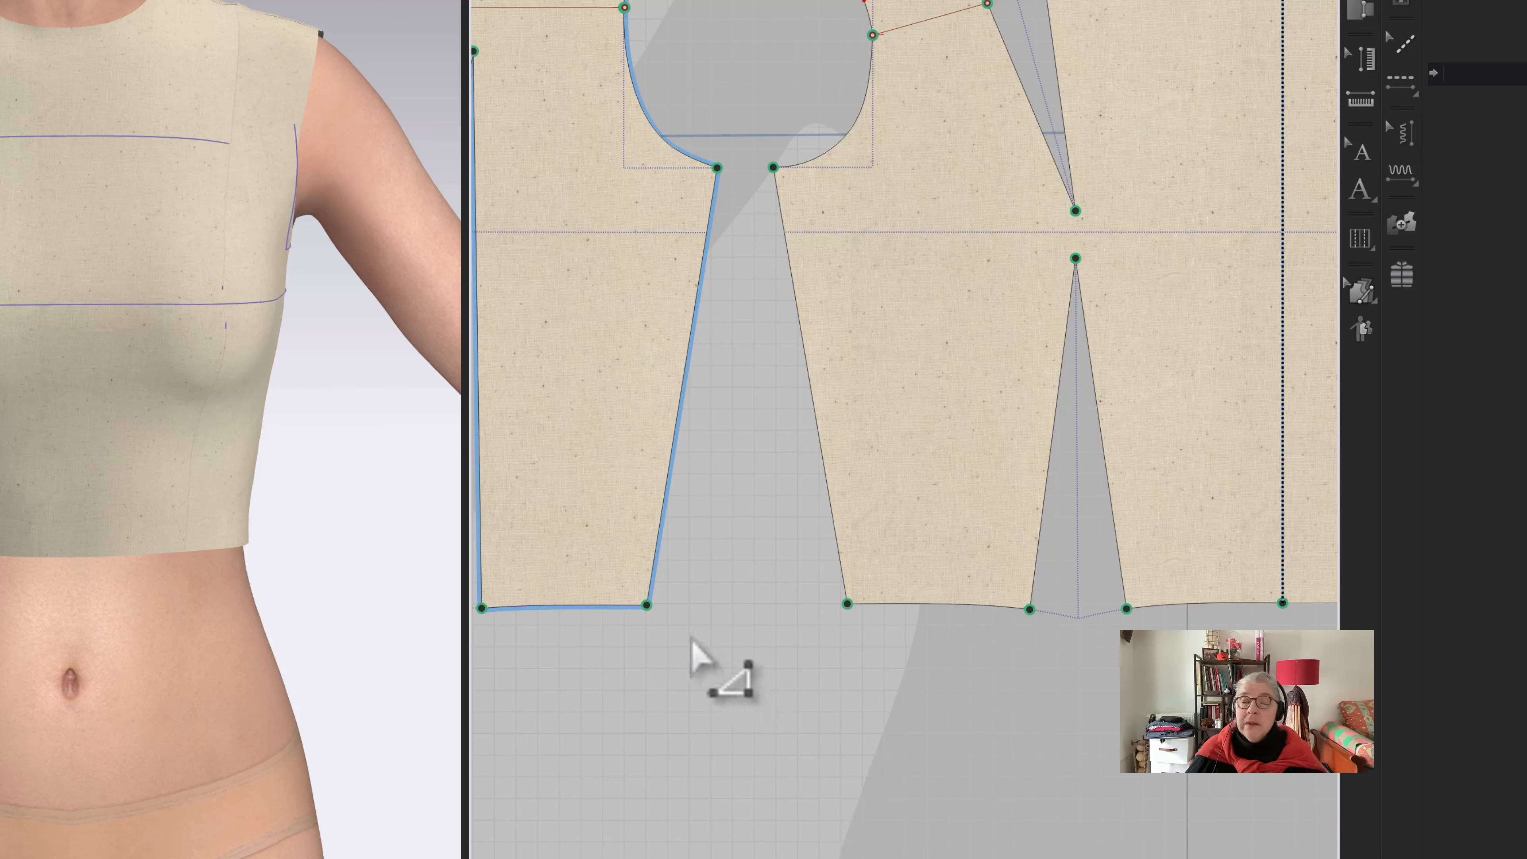
# Step: Try to move the back piece's side-seam hem point 10 mm toward the front piece, and undo the move
pyautogui.click(656, 616)
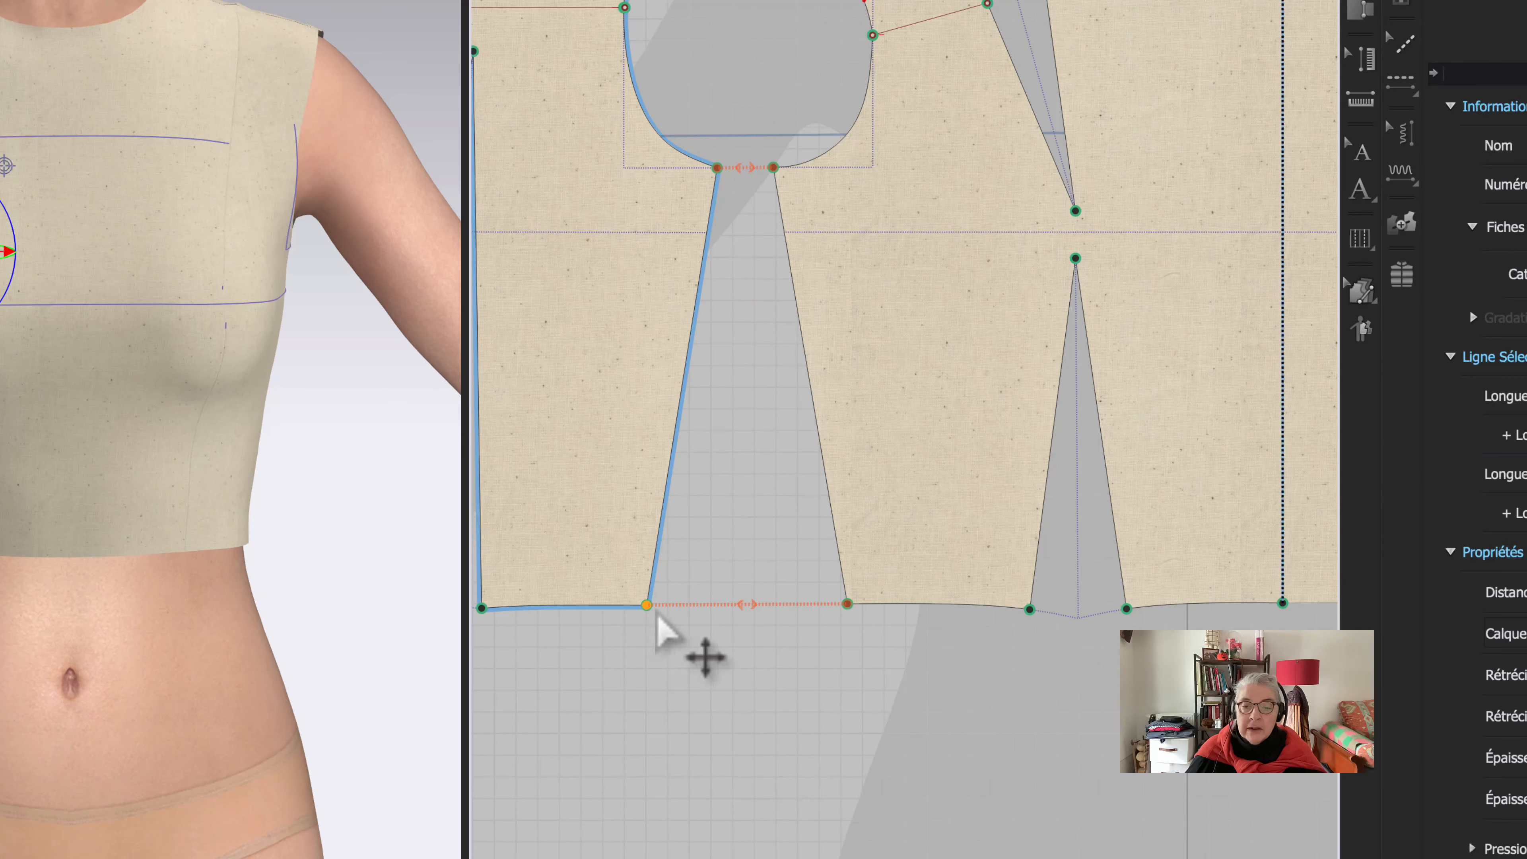
pyautogui.moveTo(655, 615); pyautogui.dragTo(666, 616)
pyautogui.rightClick(667, 617)
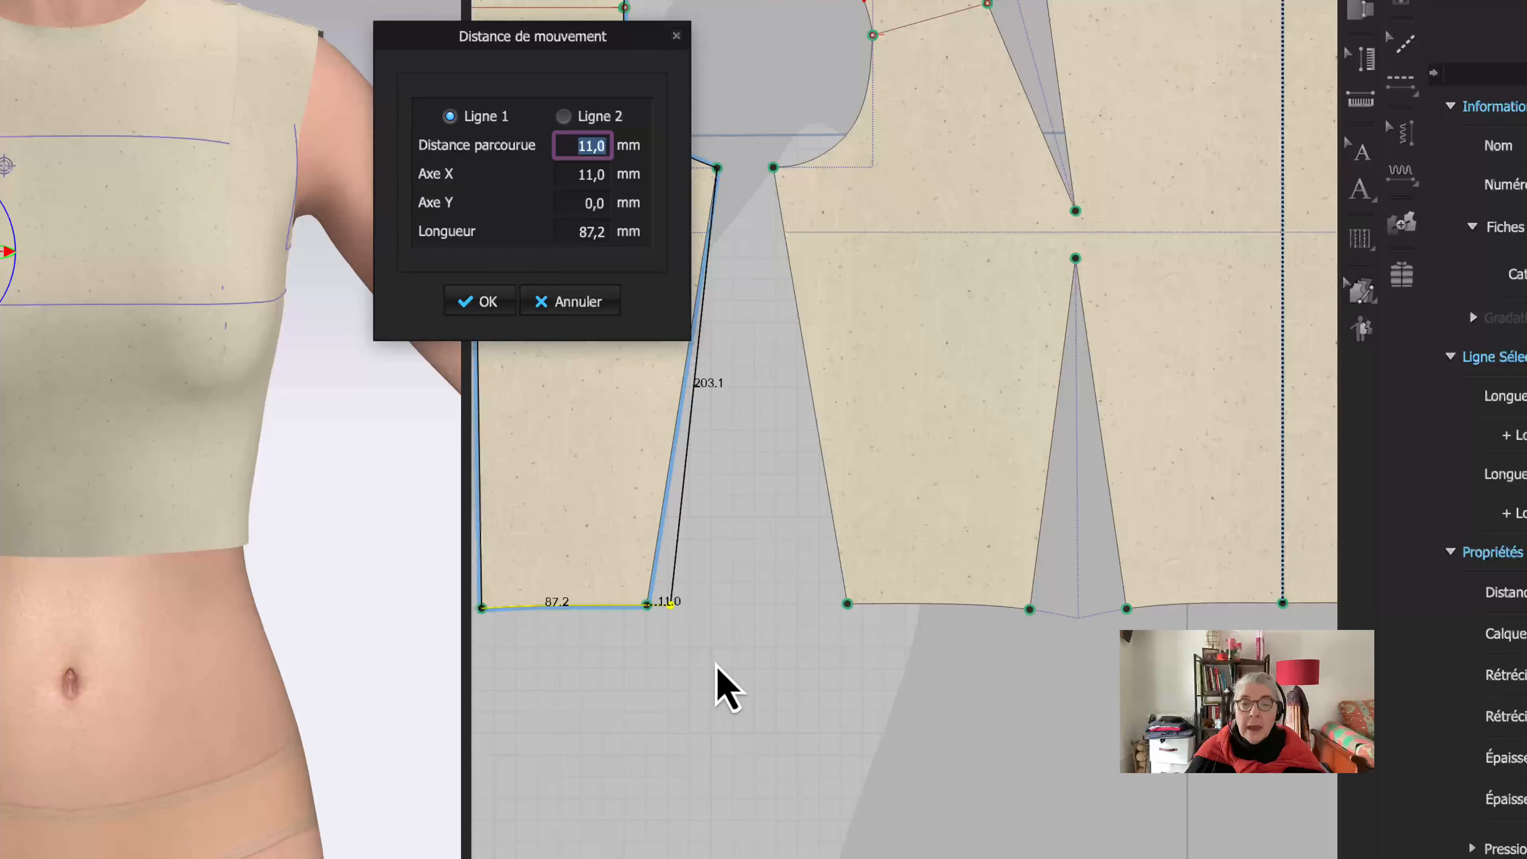
pyautogui.write('1')
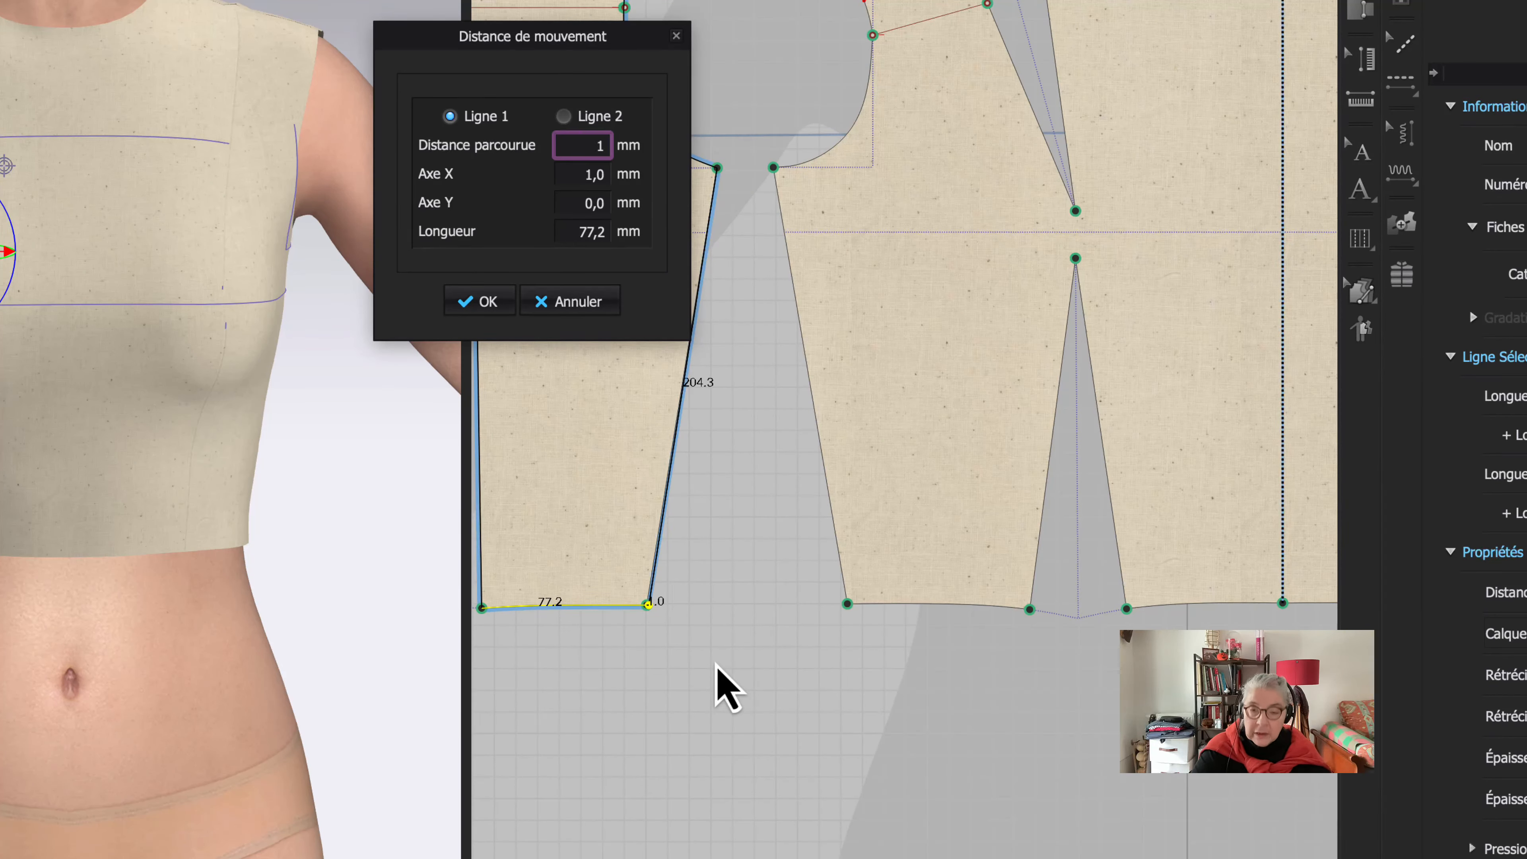
pyautogui.write('0')
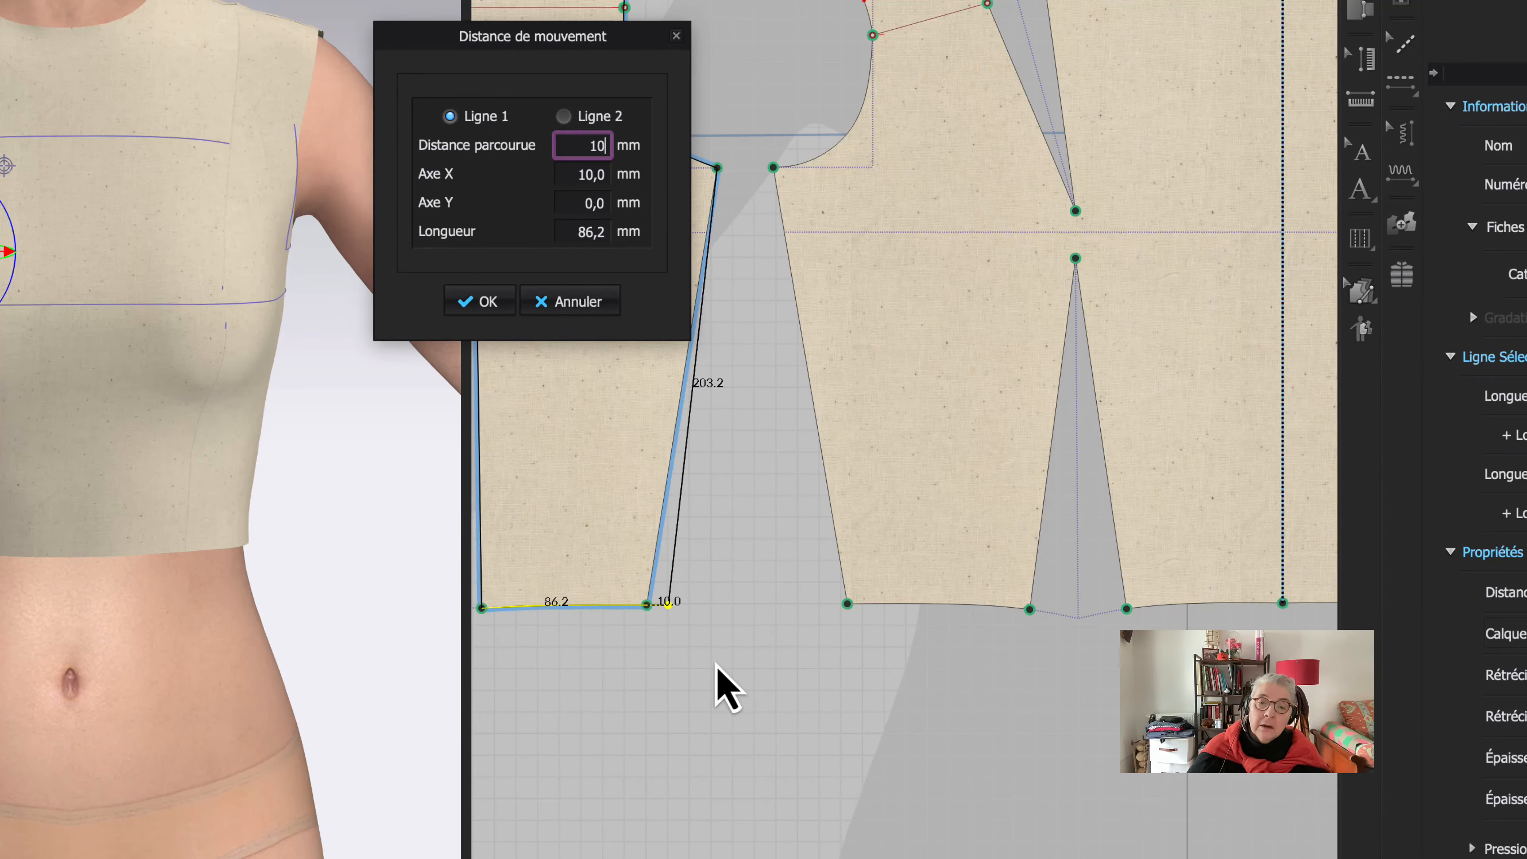
pyautogui.click(487, 303)
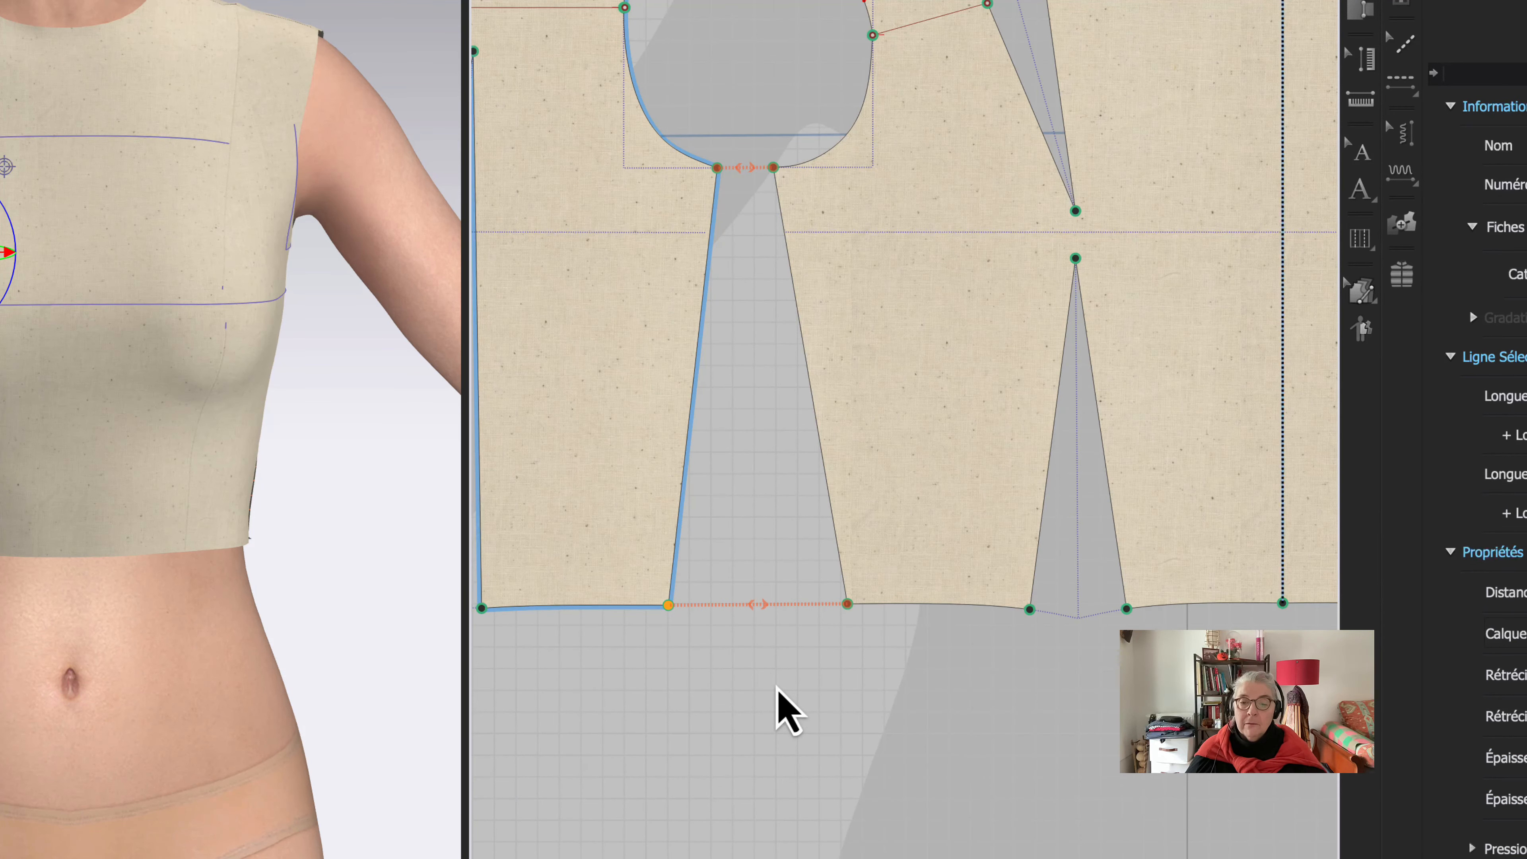
pyautogui.hotkey('ctrl', 'z')
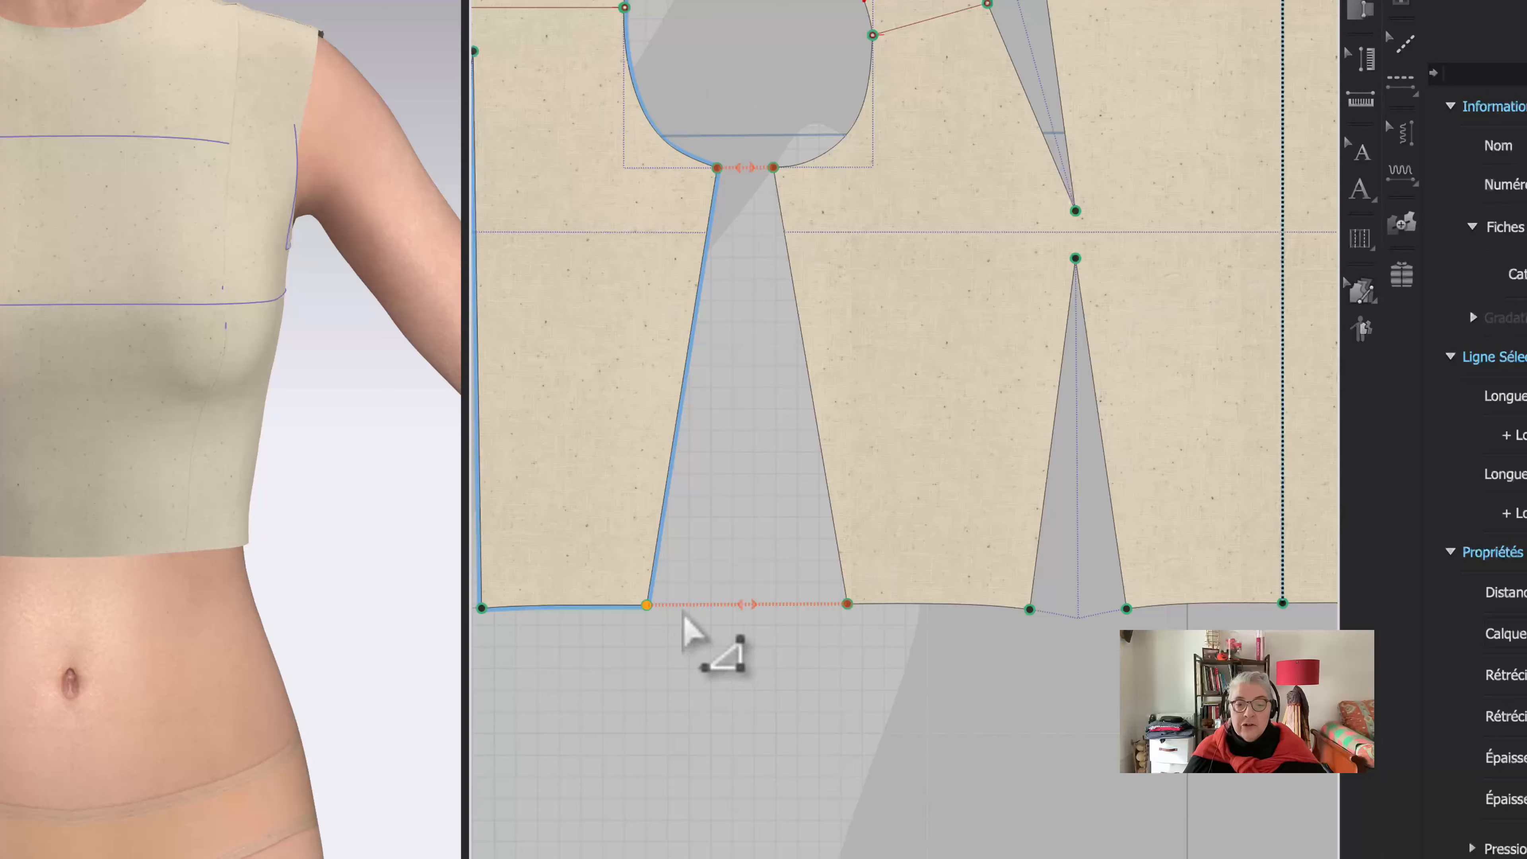
# Step: Retry the exact 10 mm horizontal shift of the back side-seam hem point, and undo it
pyautogui.moveTo(654, 613); pyautogui.dragTo(667, 615)
pyautogui.rightClick(667, 608)
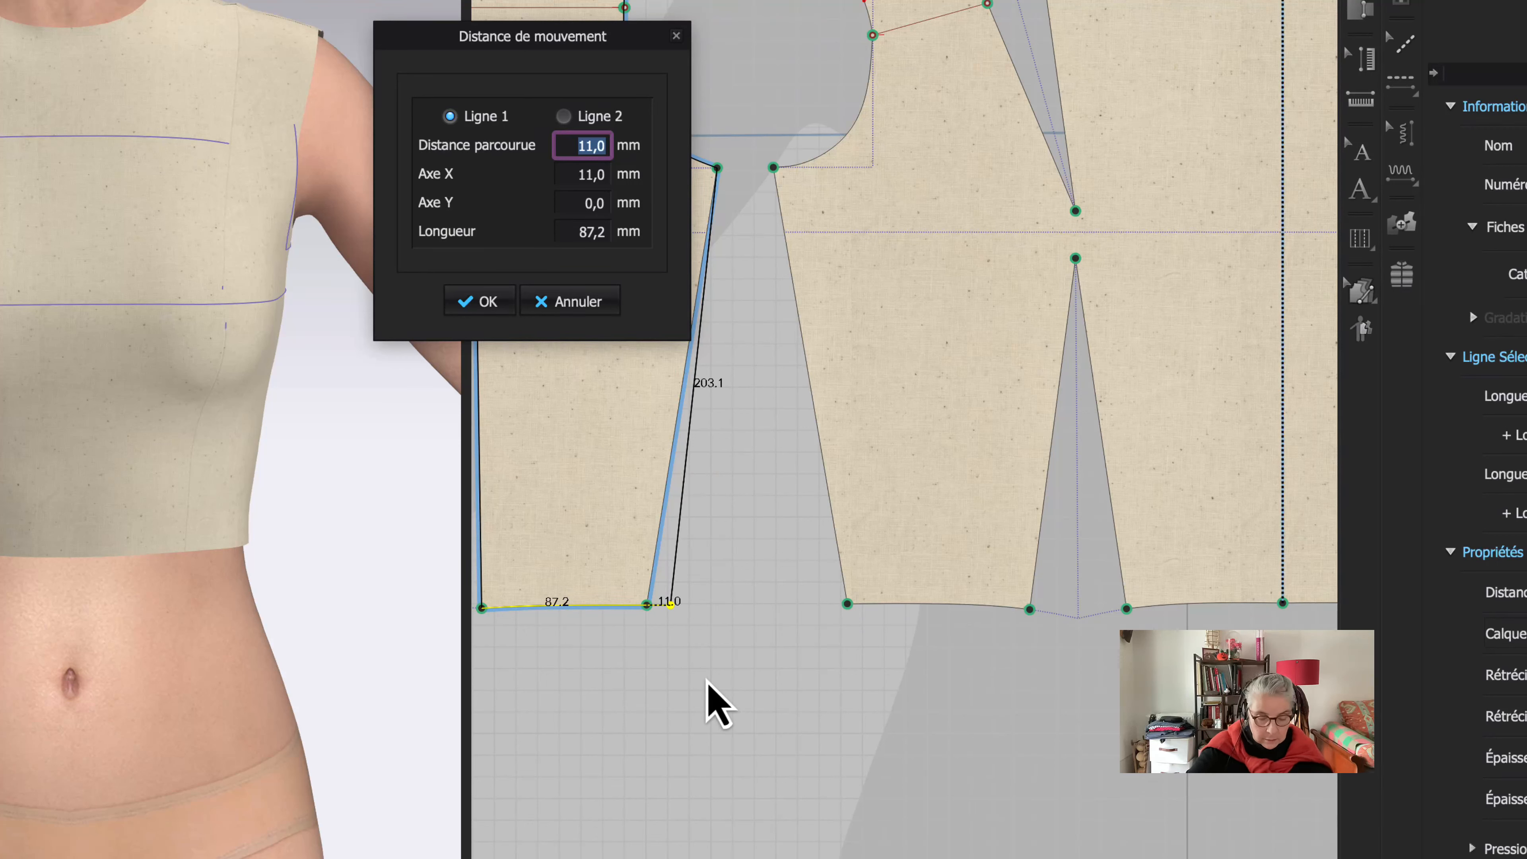
pyautogui.write('10')
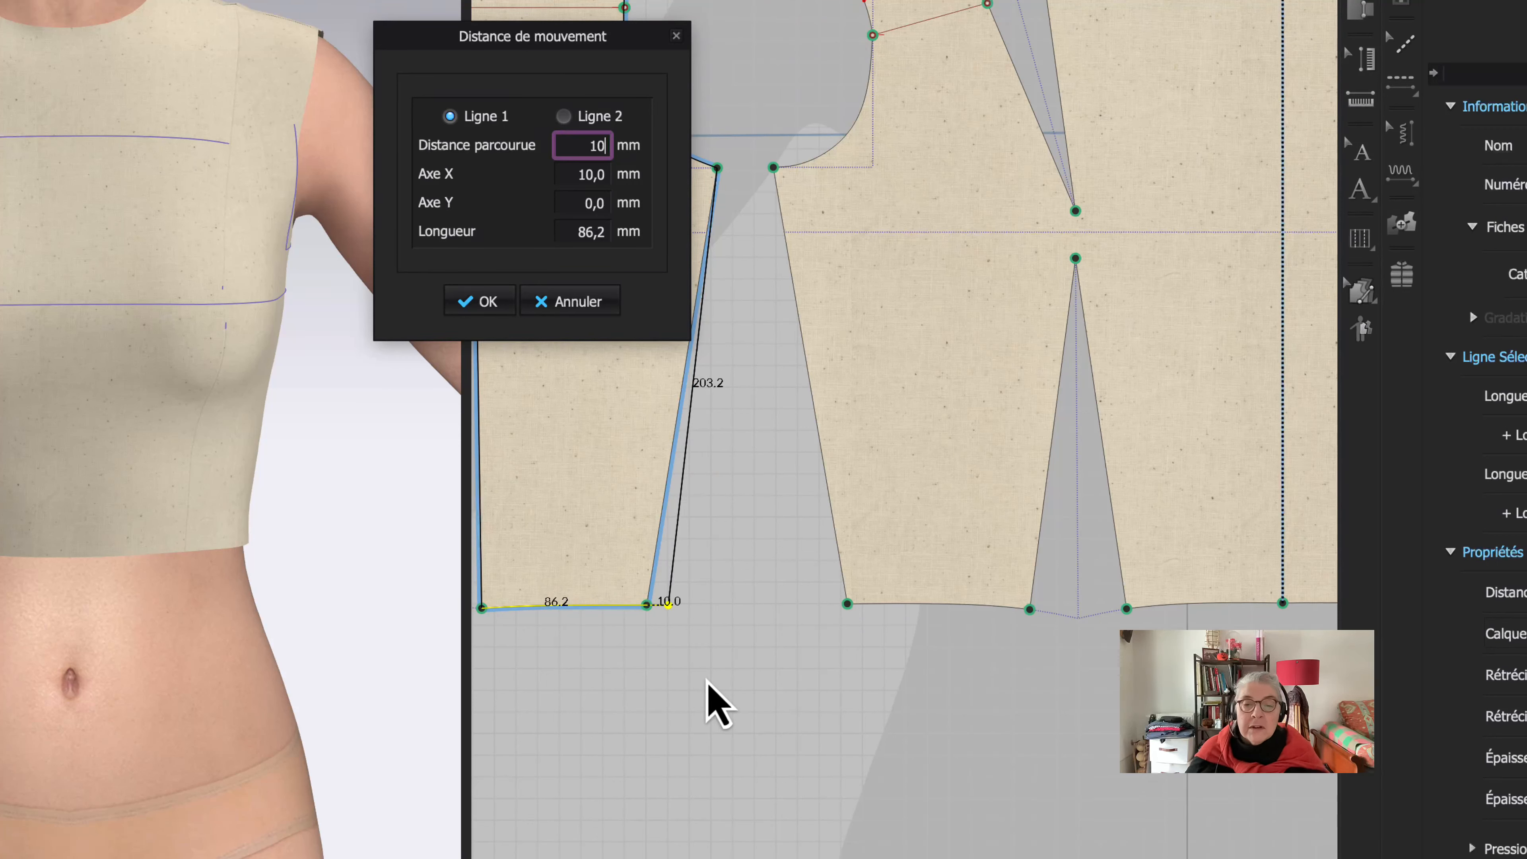
pyautogui.click(478, 302)
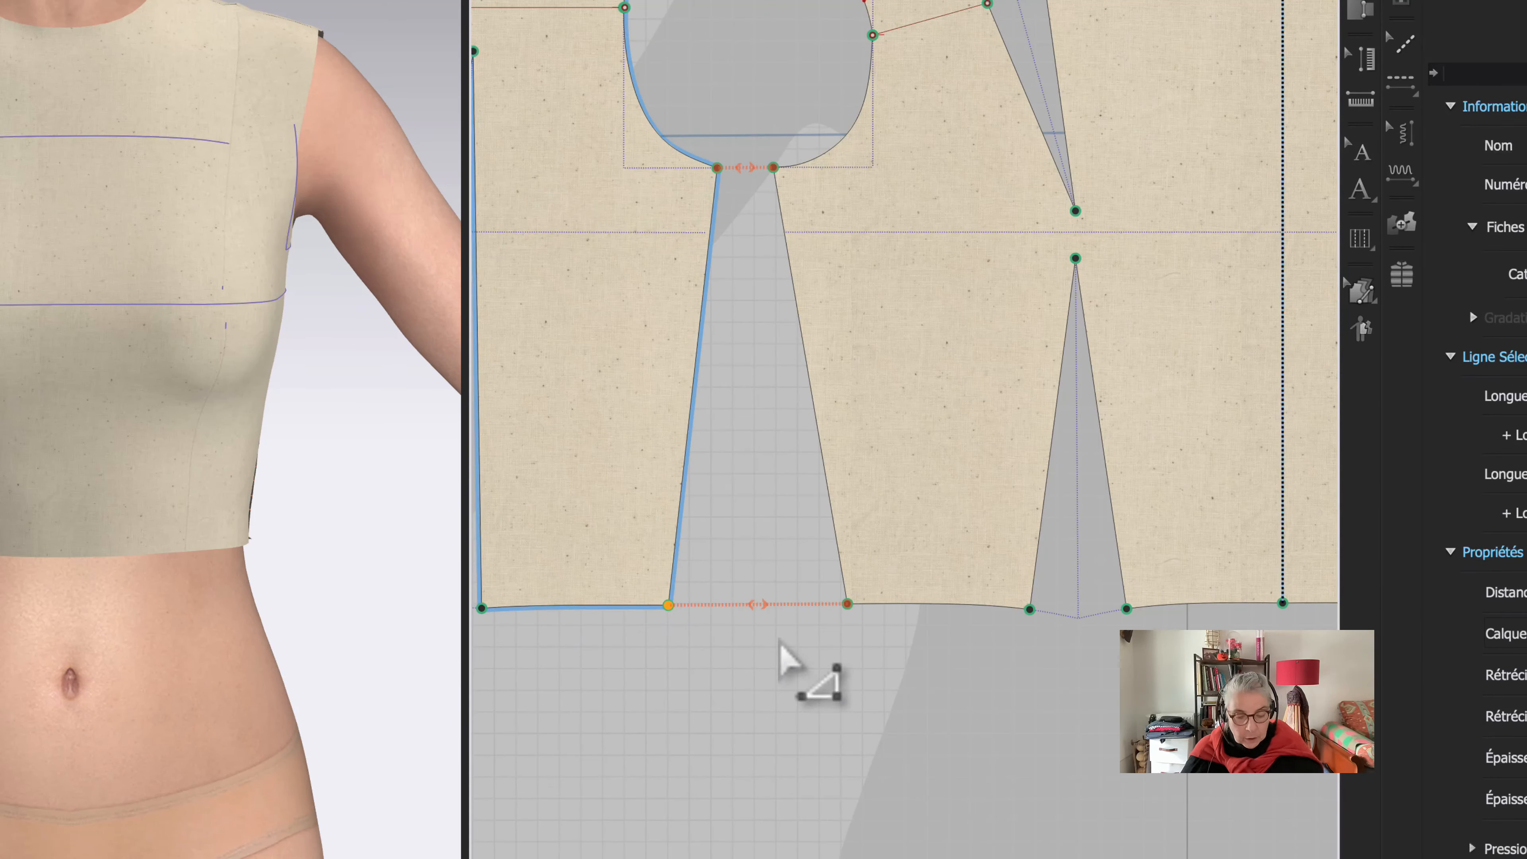
pyautogui.hotkey('ctrl', 'z')
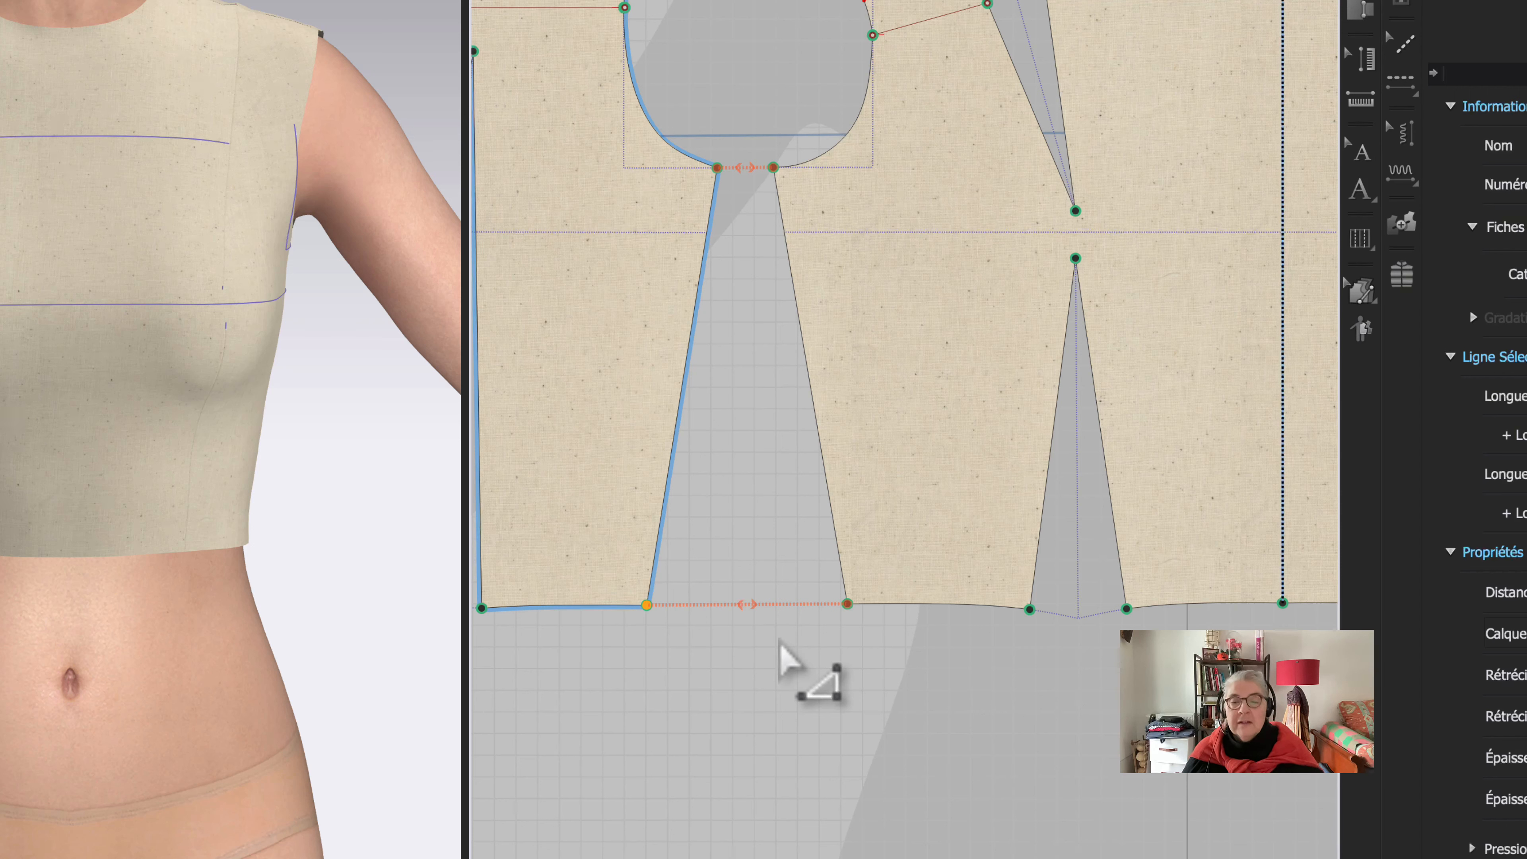
# Step: Clone the front and back bodice pieces as reference lines to keep their original outlines
pyautogui.press('a')
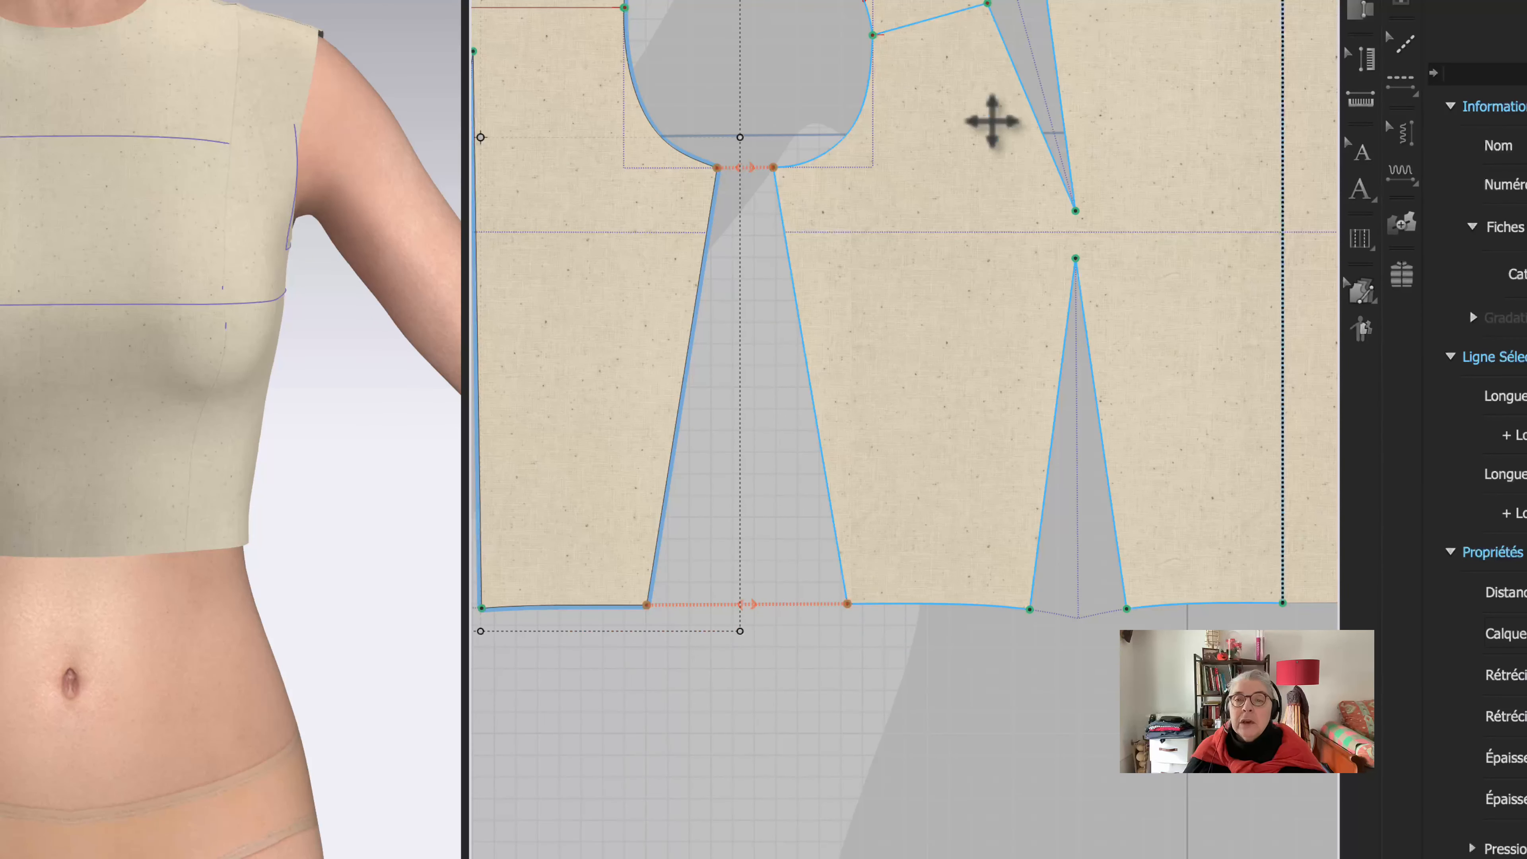
pyautogui.click(944, 301)
pyautogui.rightClick(944, 303)
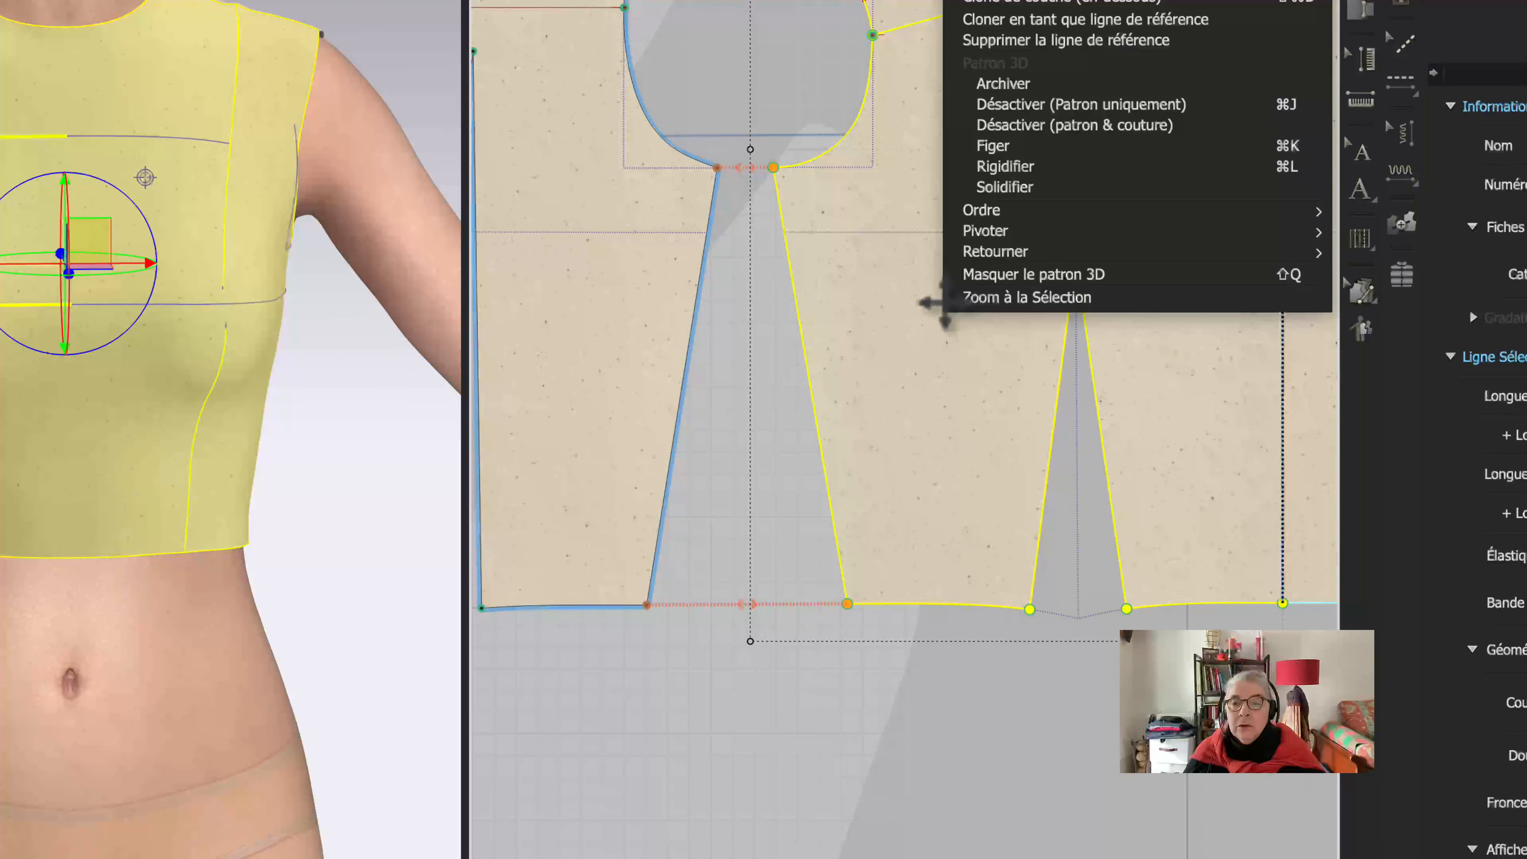
pyautogui.click(1038, 19)
pyautogui.click(800, 692)
pyautogui.click(572, 471)
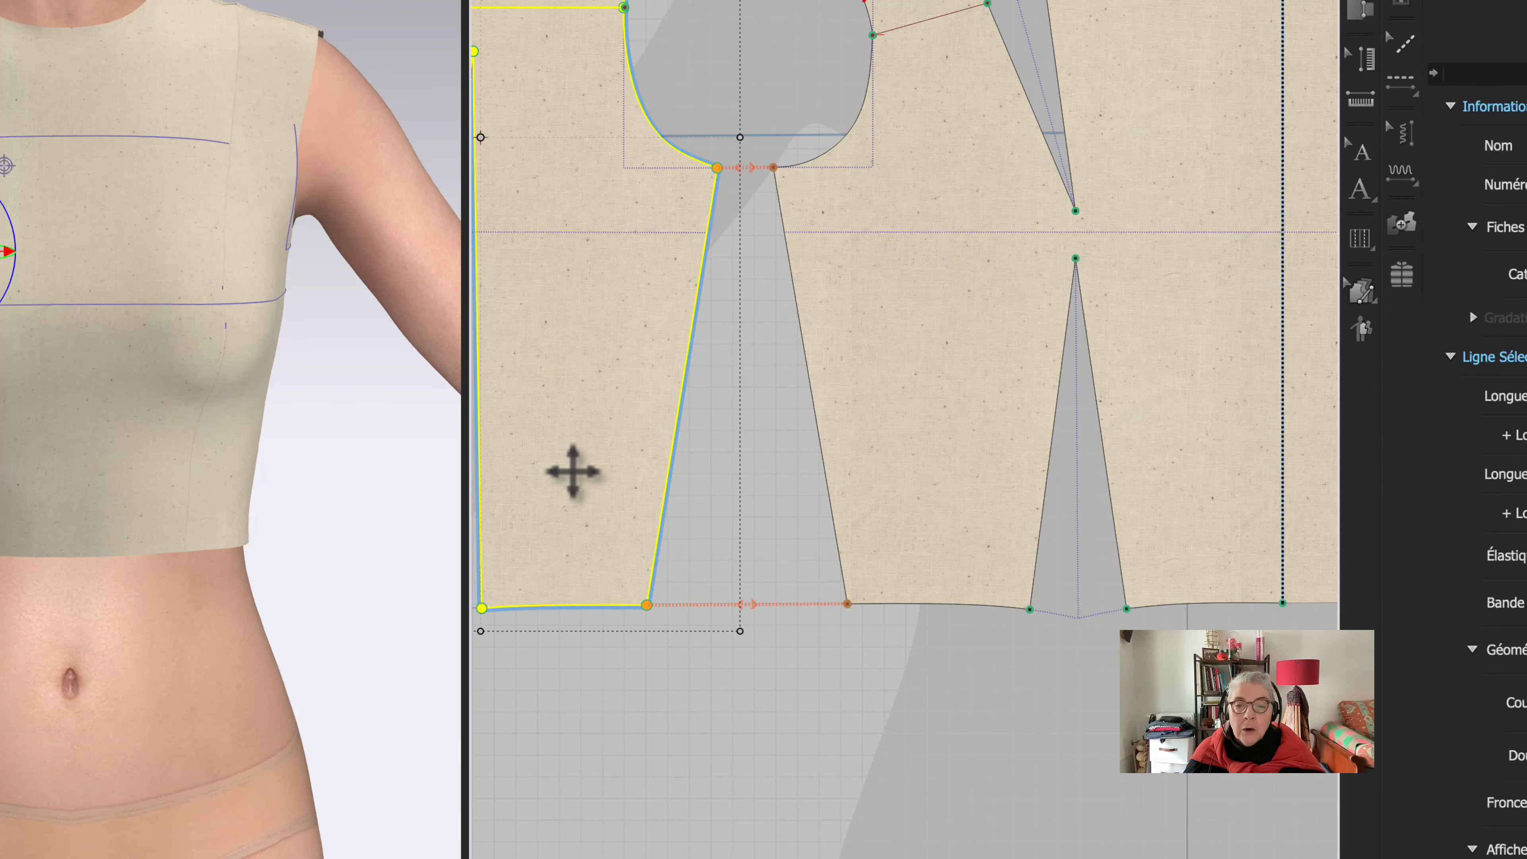
pyautogui.rightClick(572, 471)
pyautogui.click(744, 173)
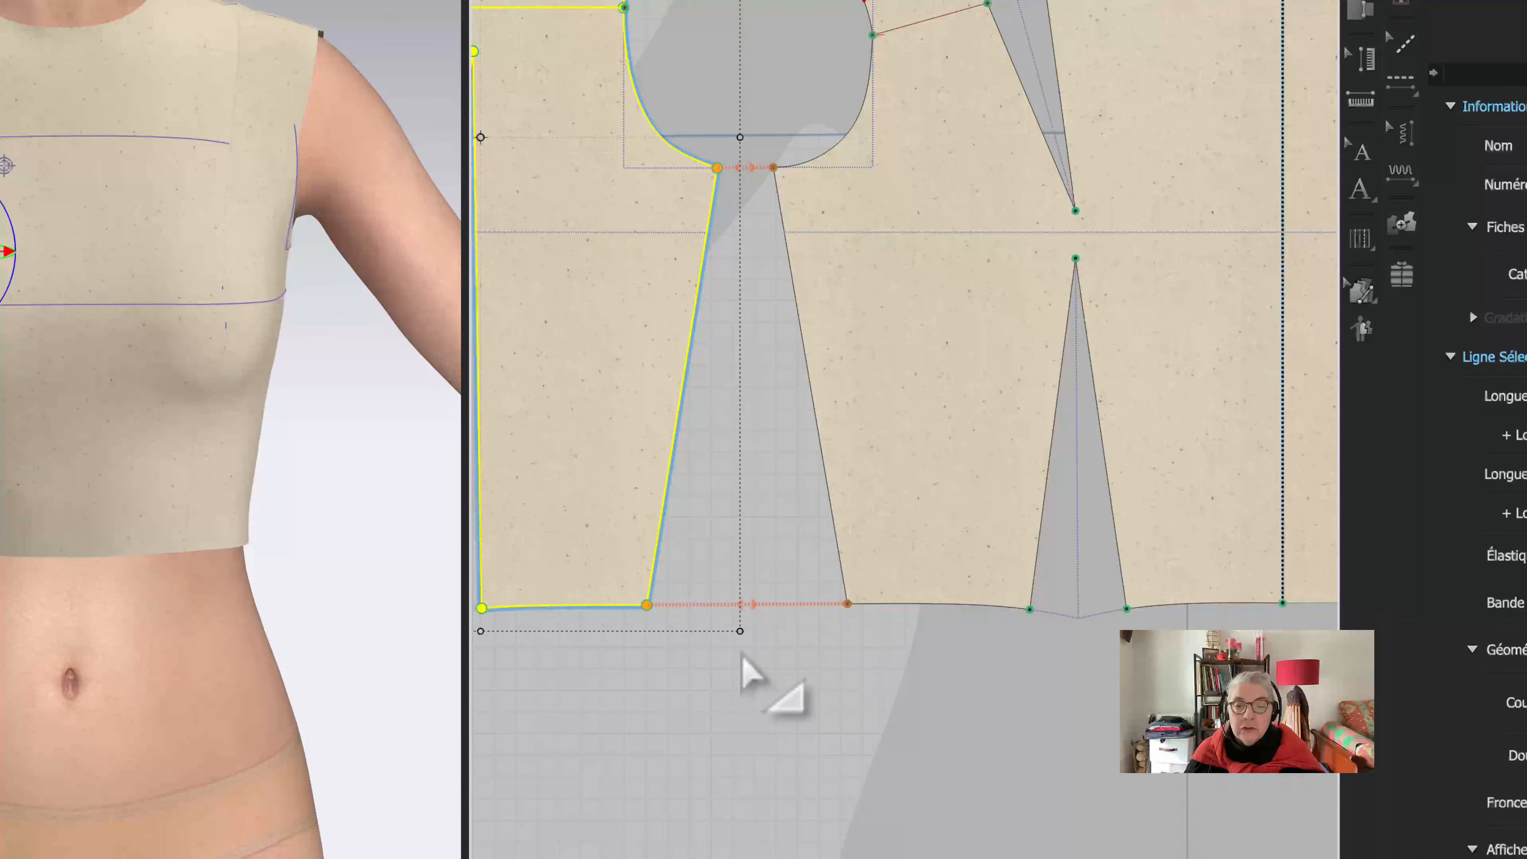
pyautogui.click(741, 654)
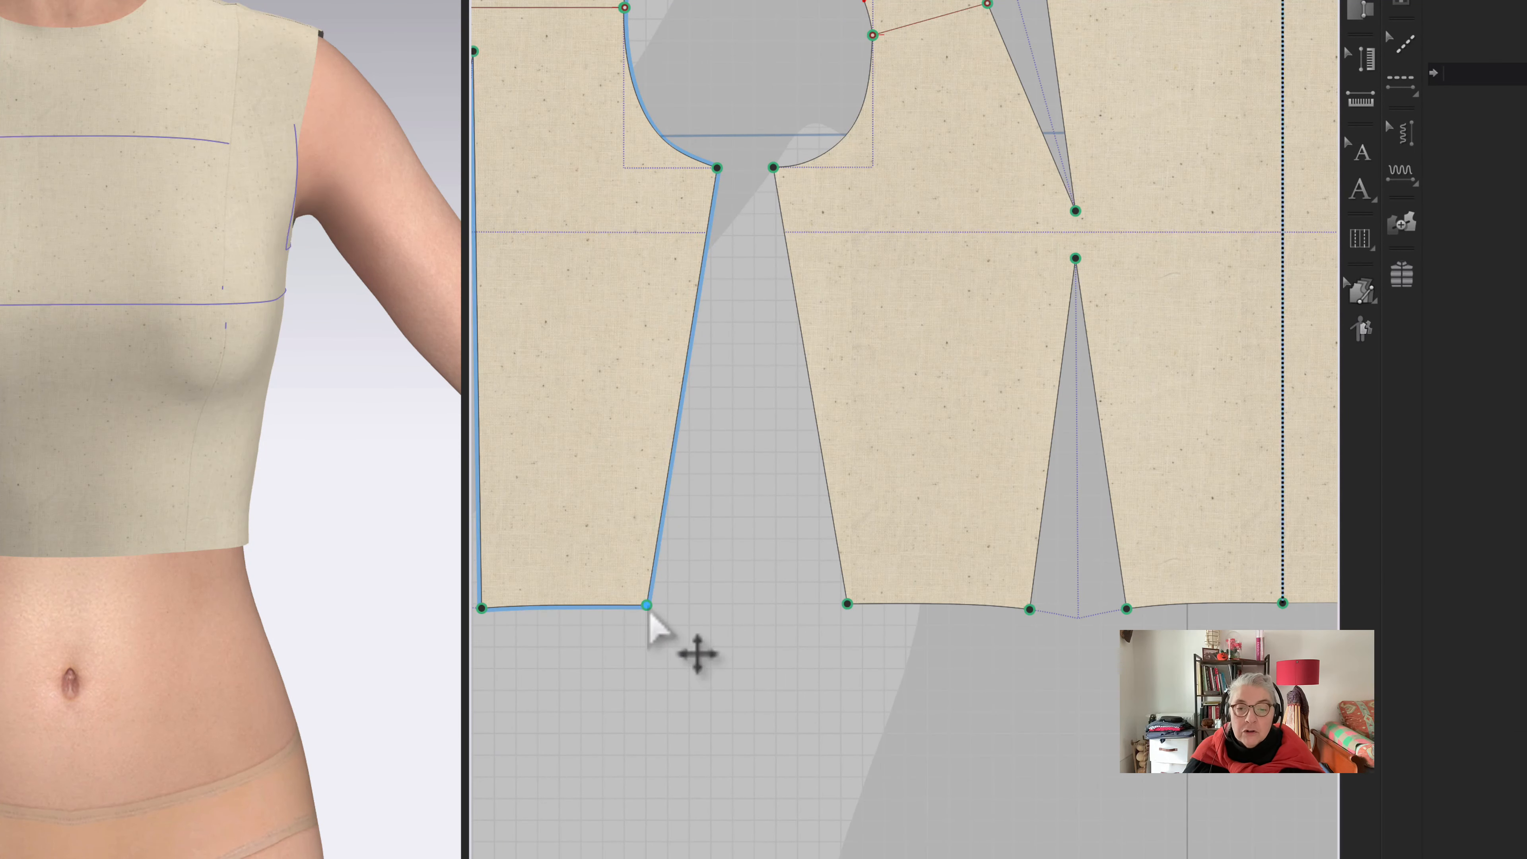
# Step: Try to offset the back side-seam hem point horizontally by 10 mm from its reference outline, and undo the change
pyautogui.moveTo(647, 606); pyautogui.dragTo(697, 607)
pyautogui.rightClick(698, 607)
pyautogui.write('10')
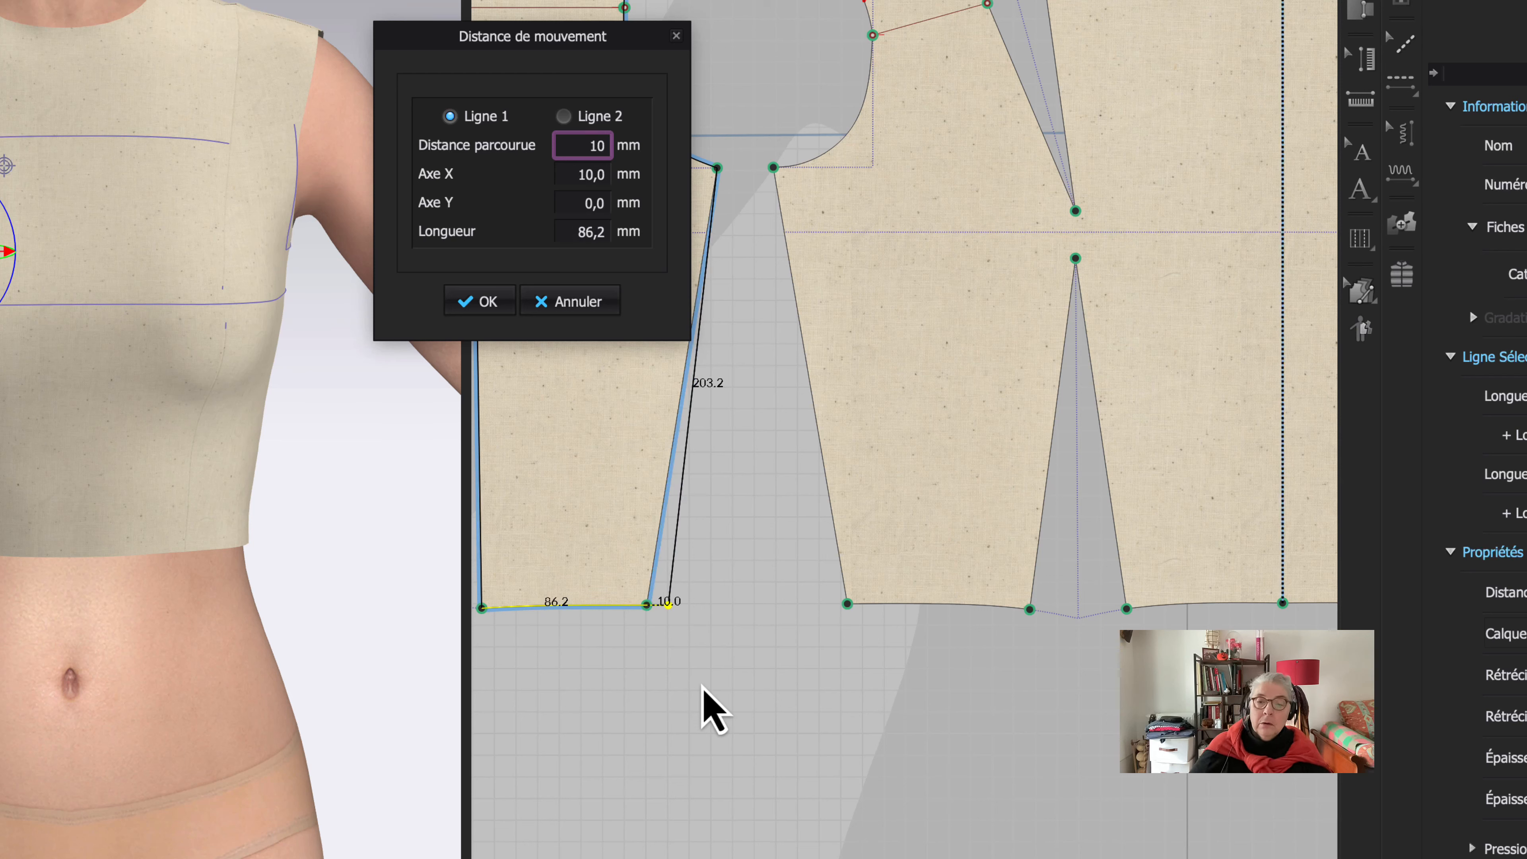
pyautogui.click(490, 301)
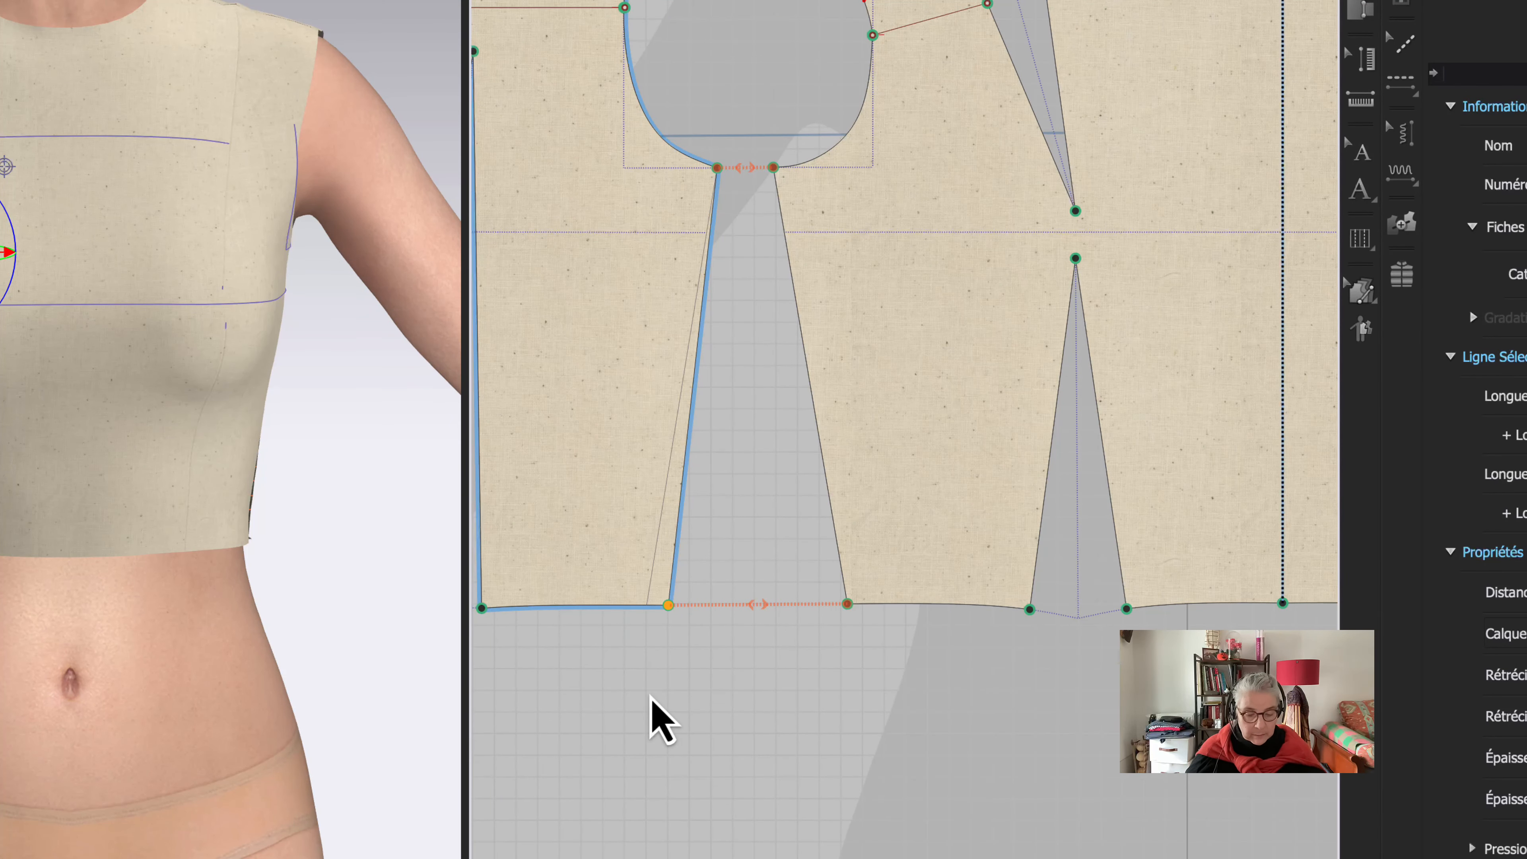
pyautogui.hotkey('ctrl', 'z')
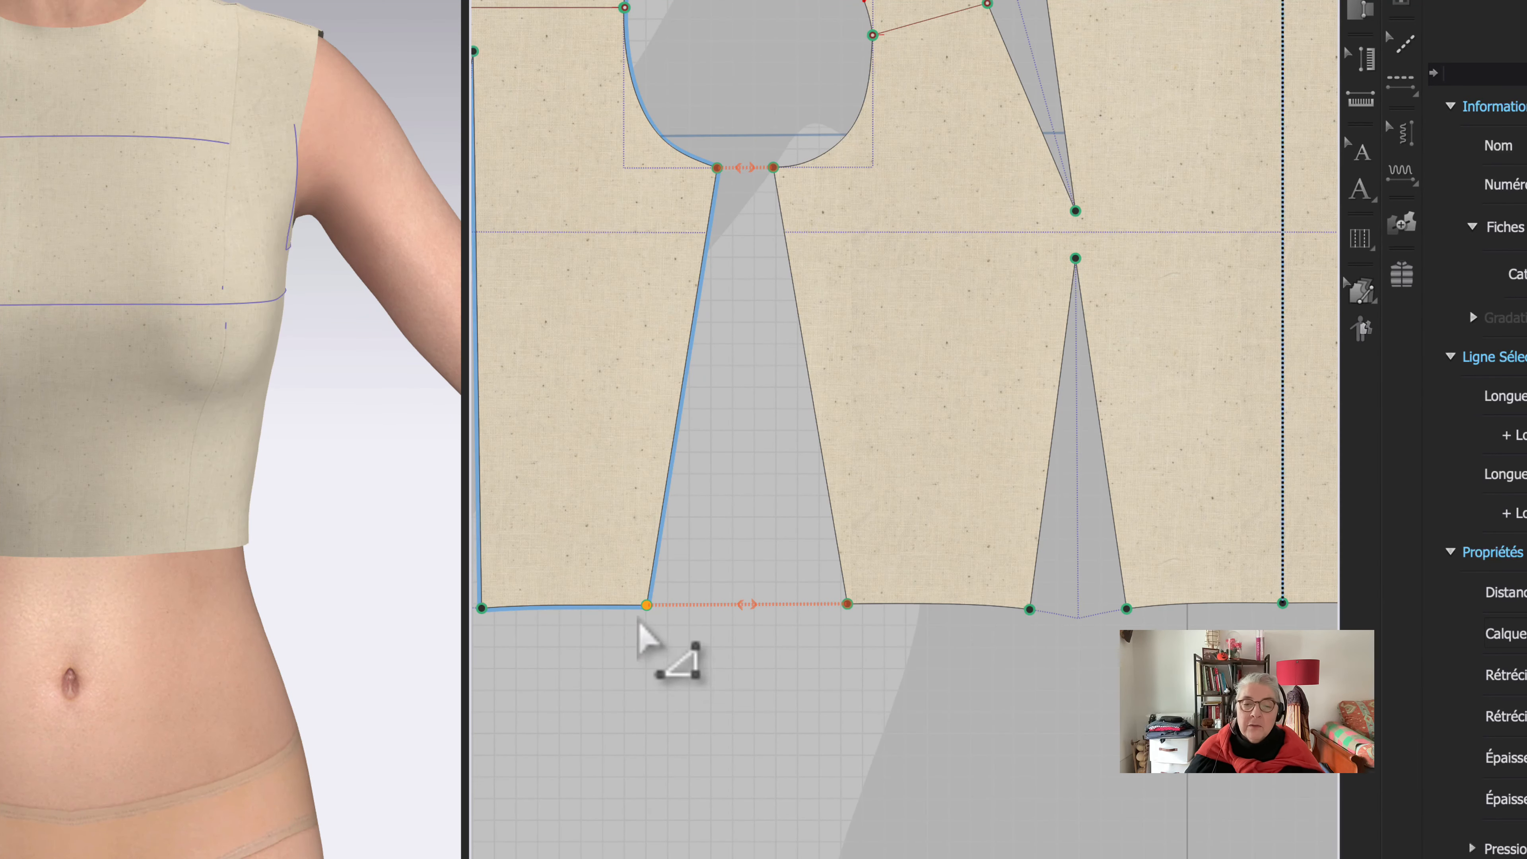
pyautogui.click(701, 627)
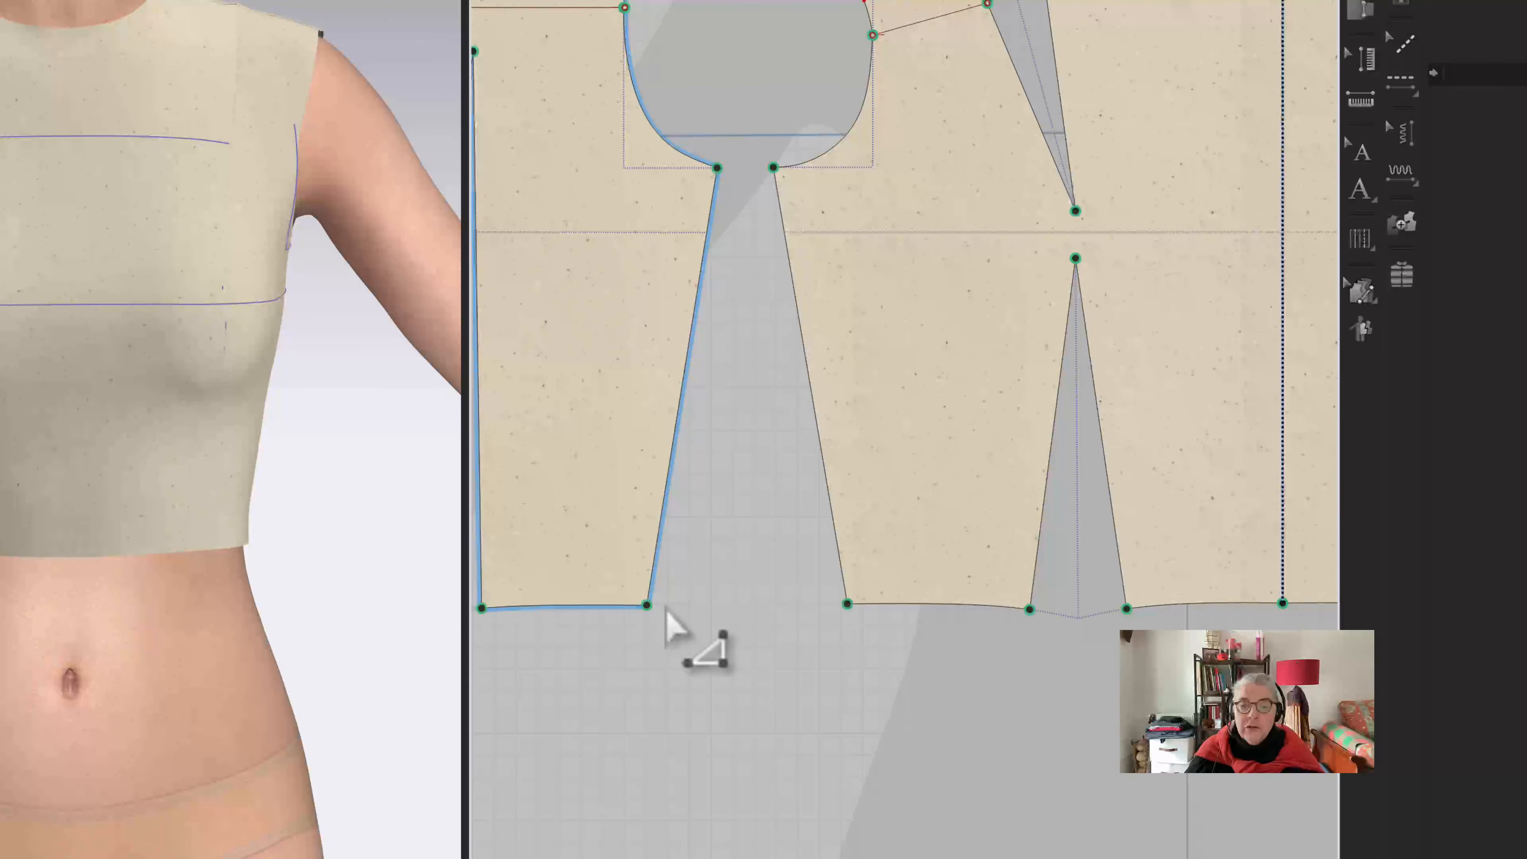
# Step: Widen both bodice pieces along the linked side seams by moving the hem points and the underarm points horizontally toward each other
pyautogui.moveTo(652, 615); pyautogui.dragTo(672, 617)
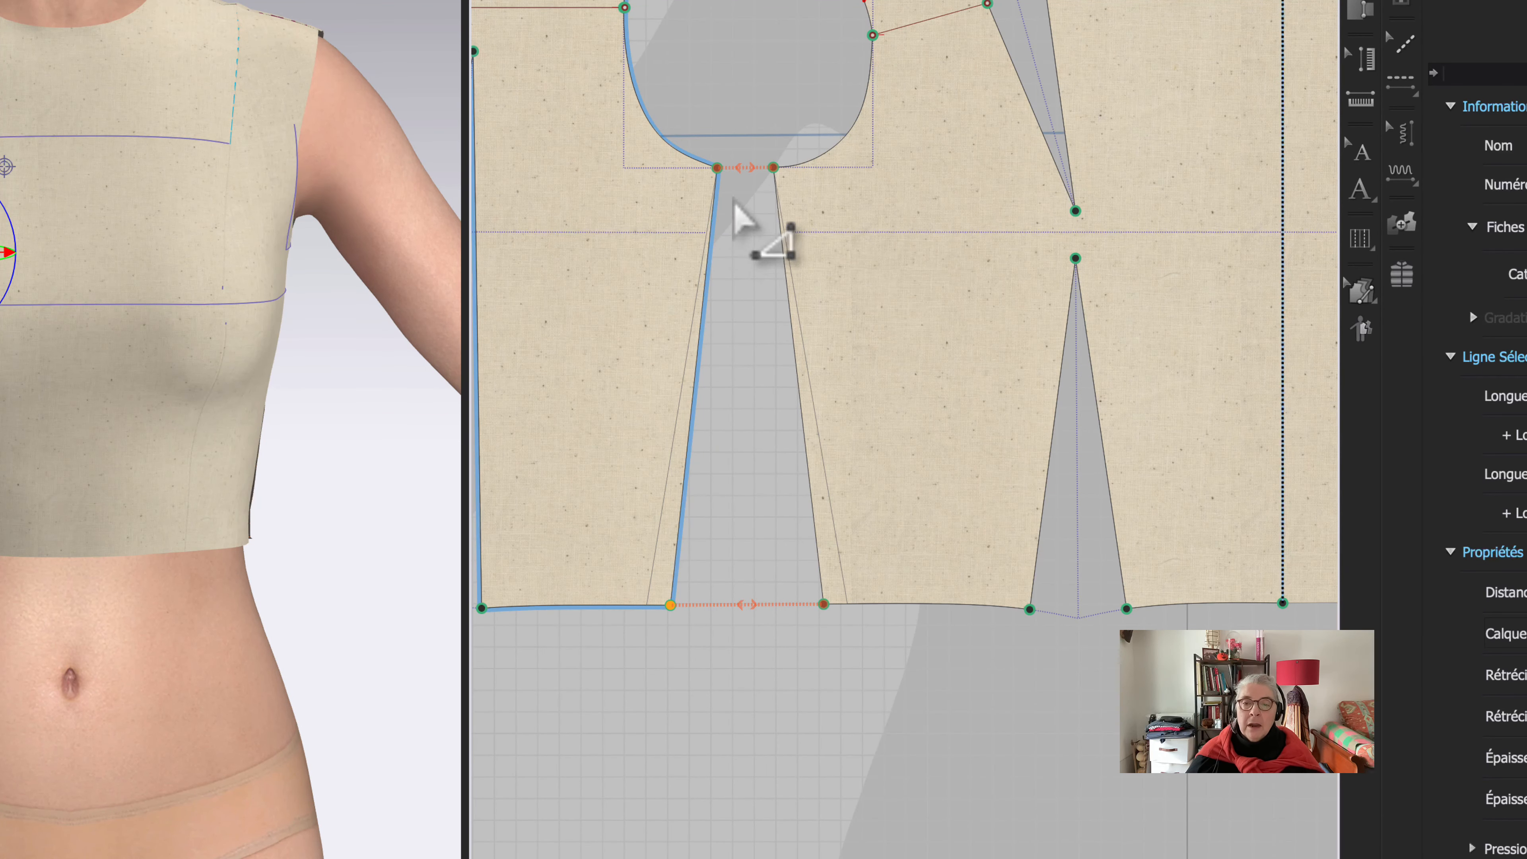
pyautogui.scroll(3, 743, 222)
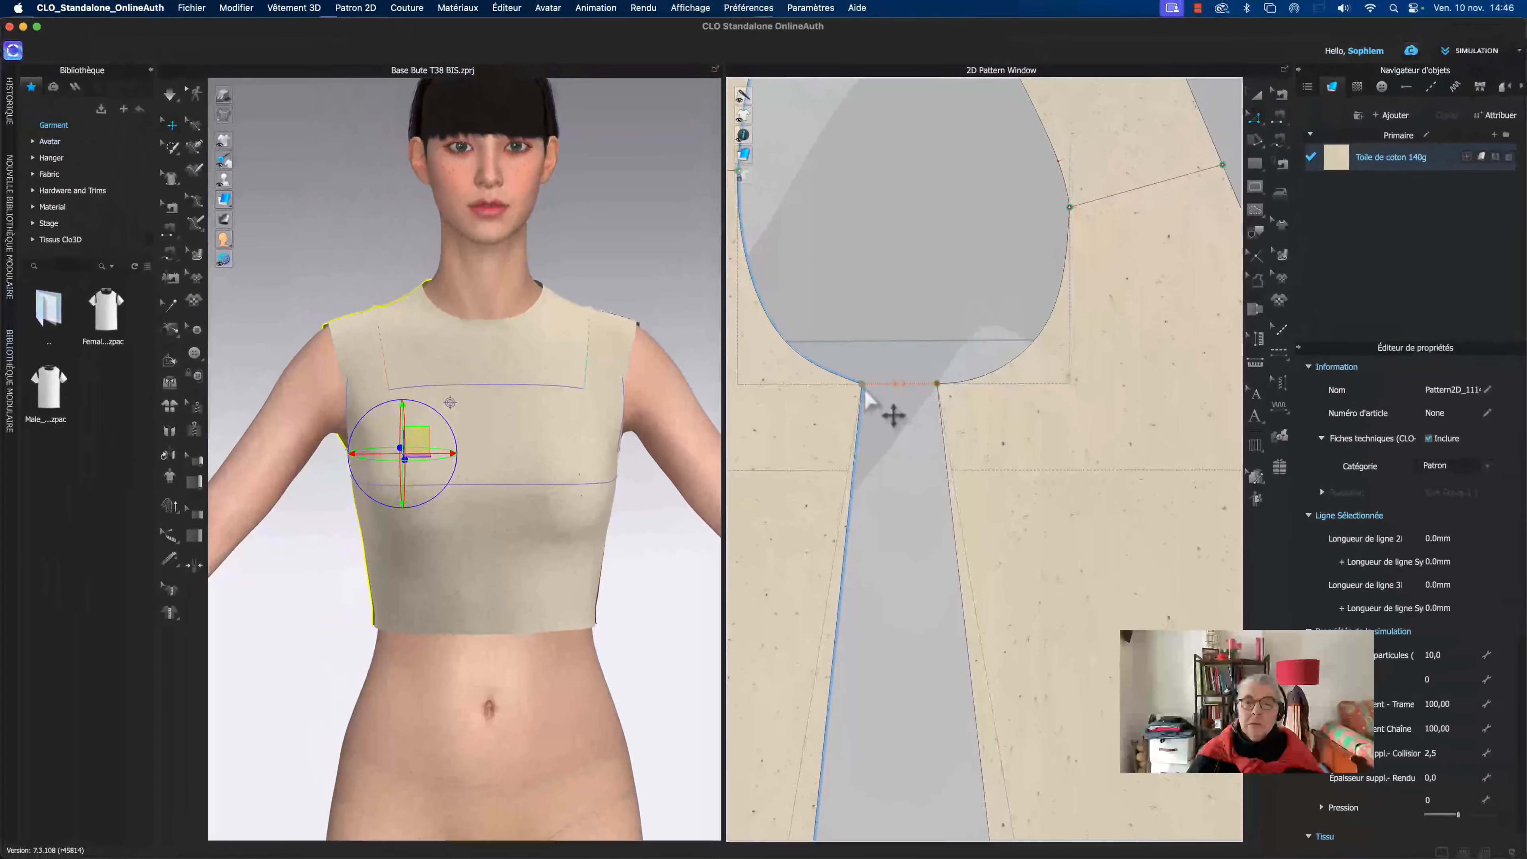
pyautogui.moveTo(865, 389); pyautogui.dragTo(884, 394)
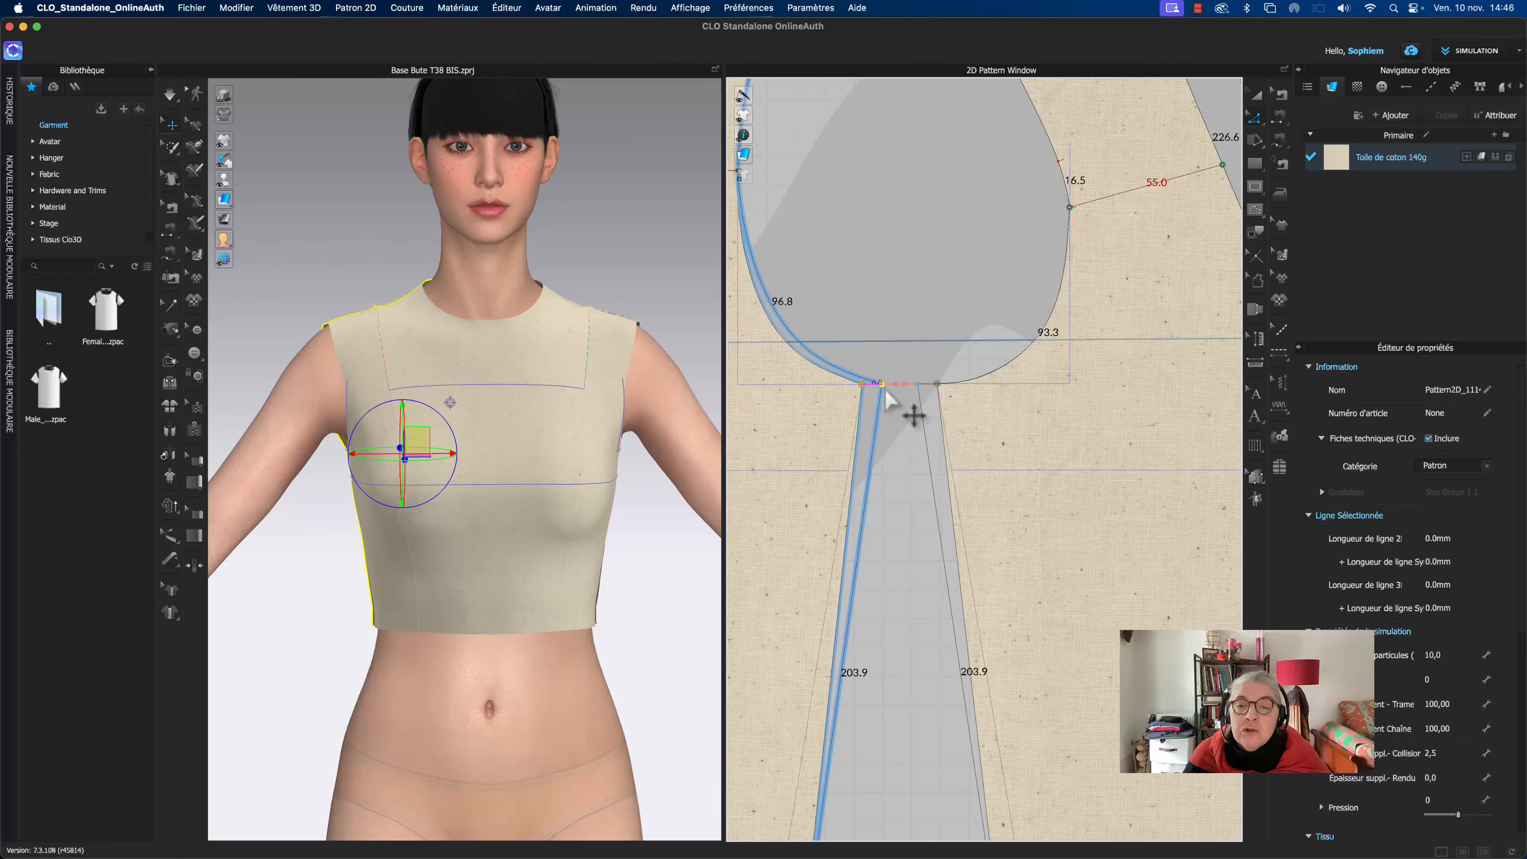
pyautogui.moveTo(886, 393); pyautogui.dragTo(887, 393)
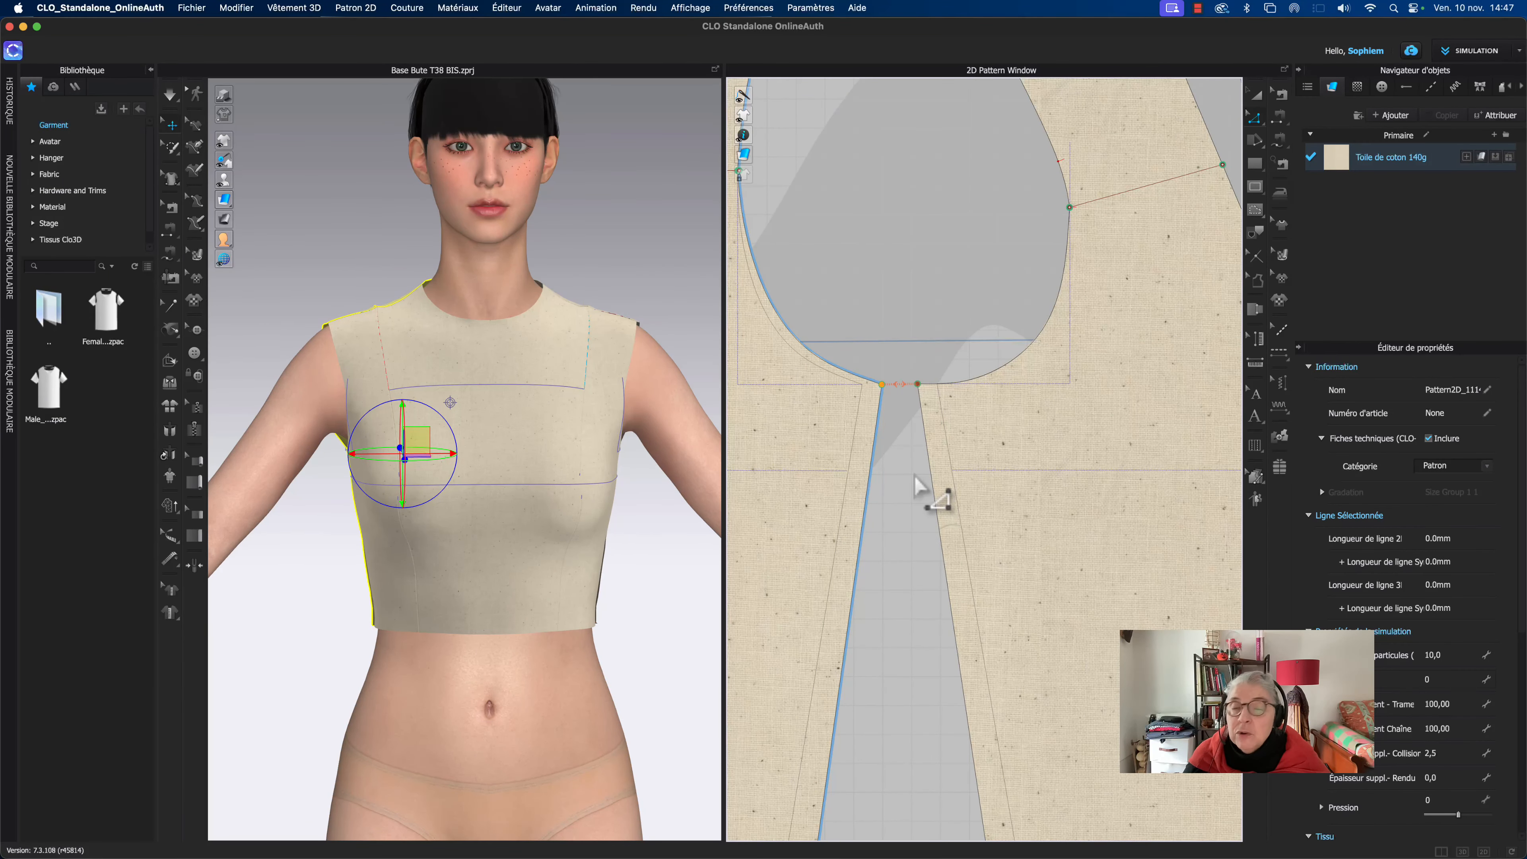
# Step: Lock the back's horizontal internal line at the armhole and the front's short internal line between armhole and dart
pyautogui.scroll(-5, 950, 332)
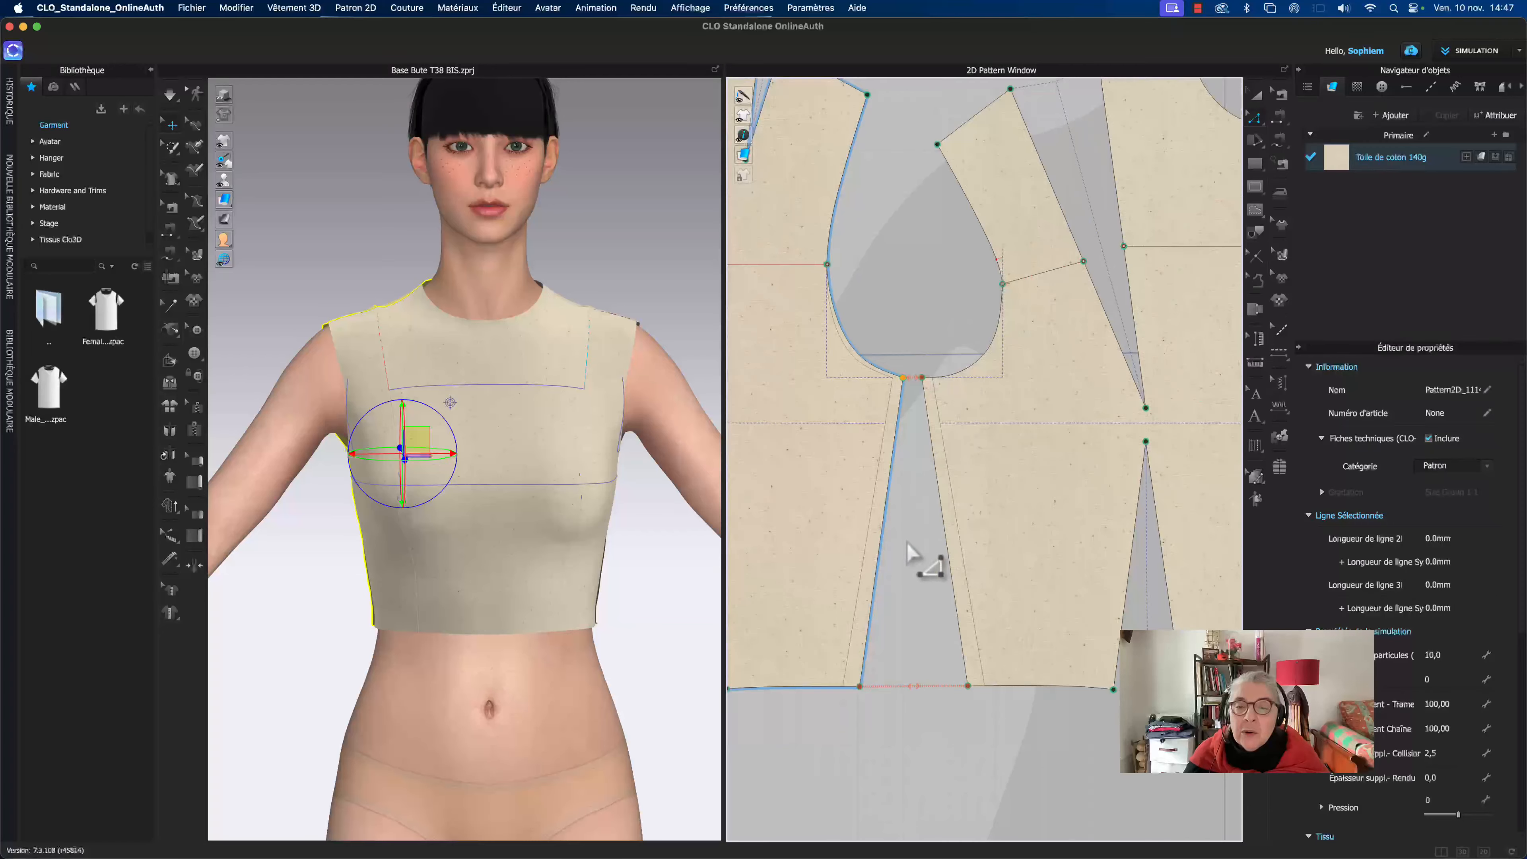
pyautogui.moveTo(889, 709); pyautogui.dragTo(905, 582, button='middle')
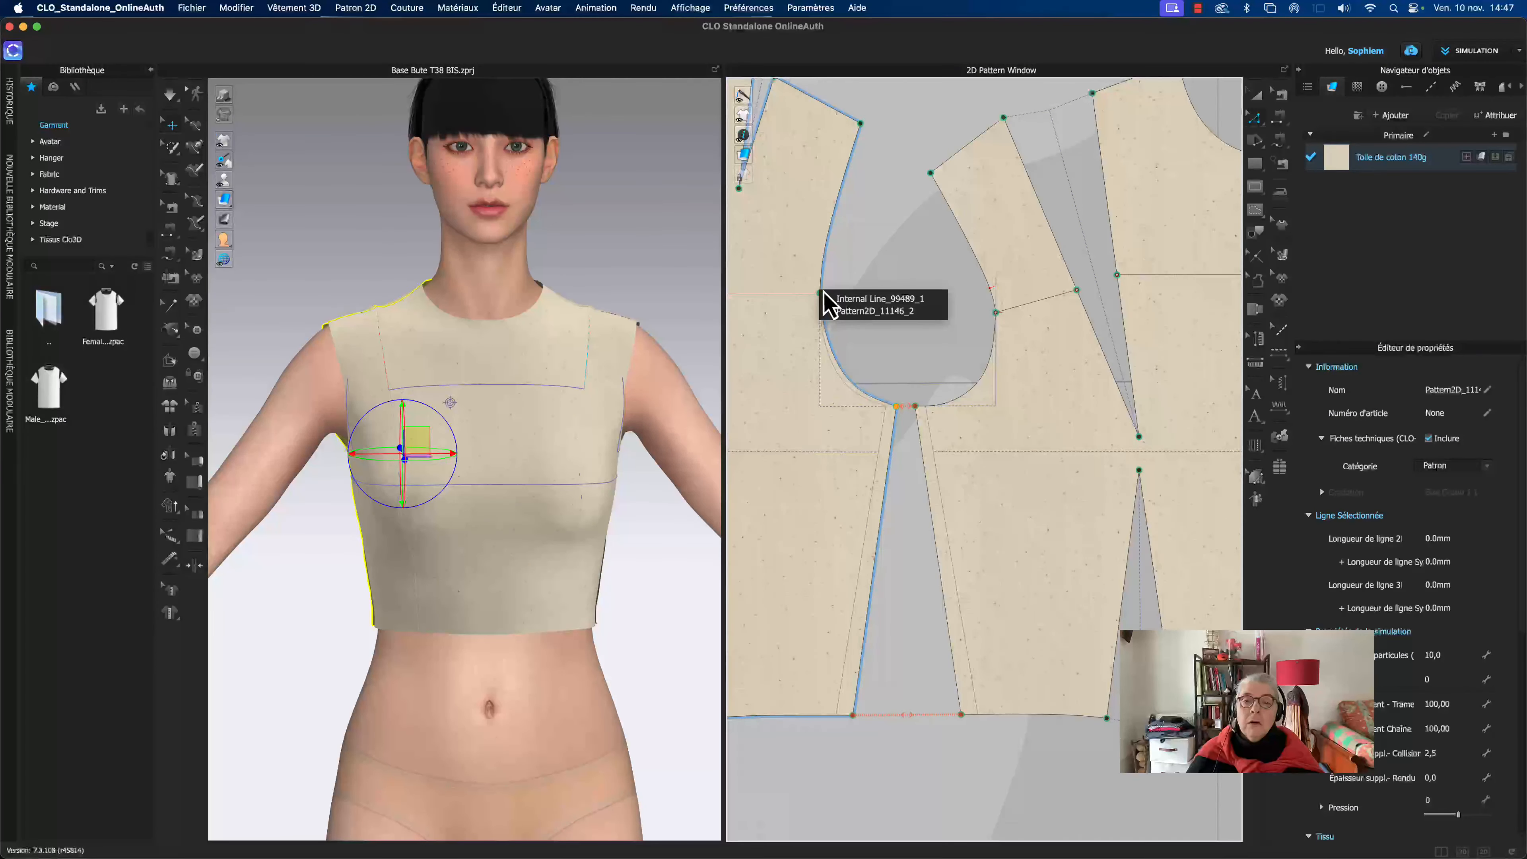
pyautogui.click(899, 267)
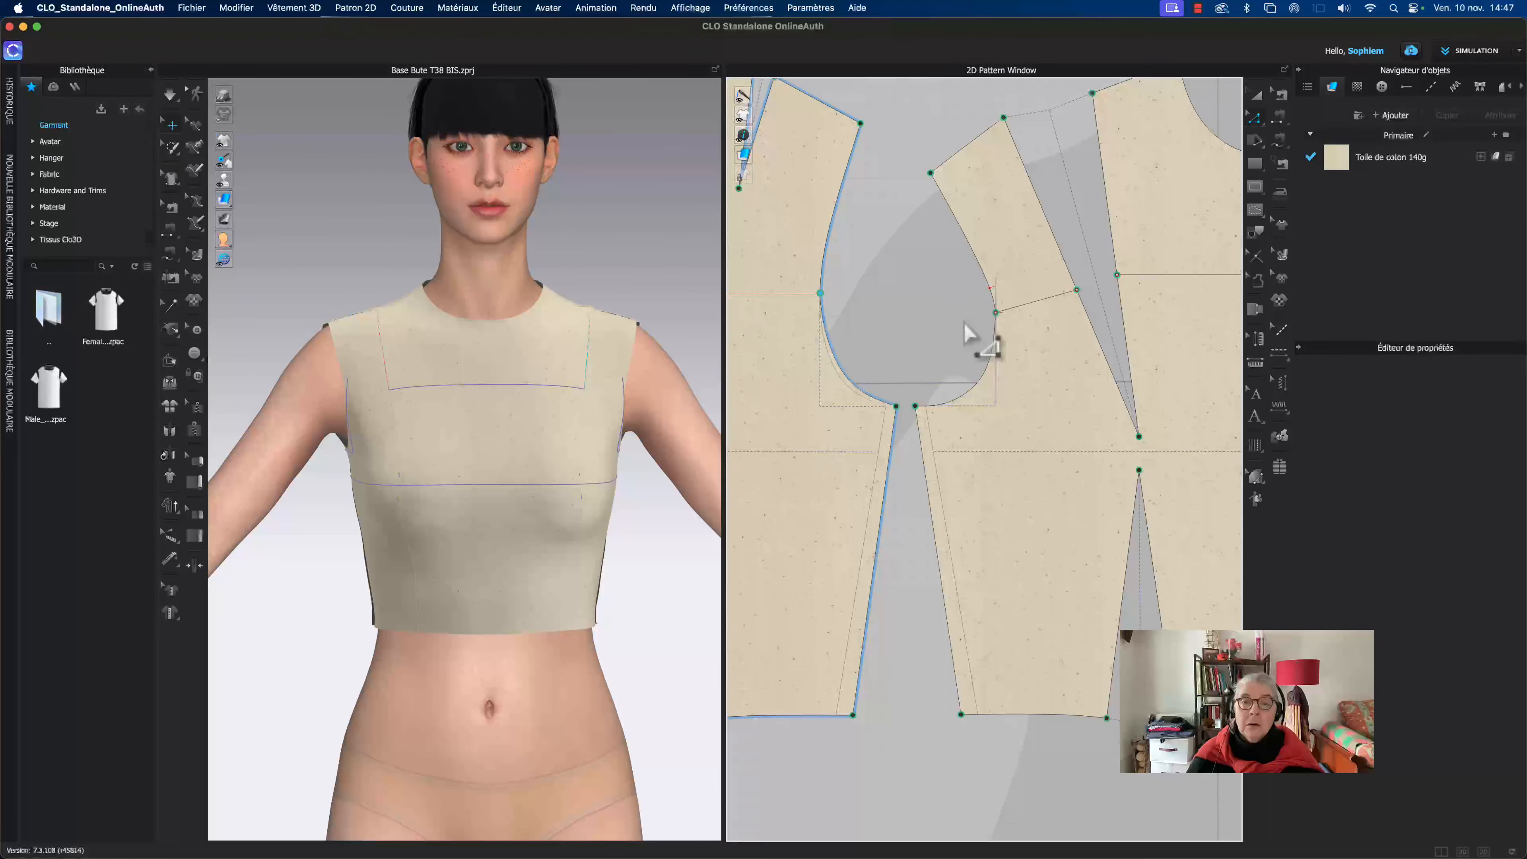
pyautogui.click(806, 303)
pyautogui.rightClick(806, 300)
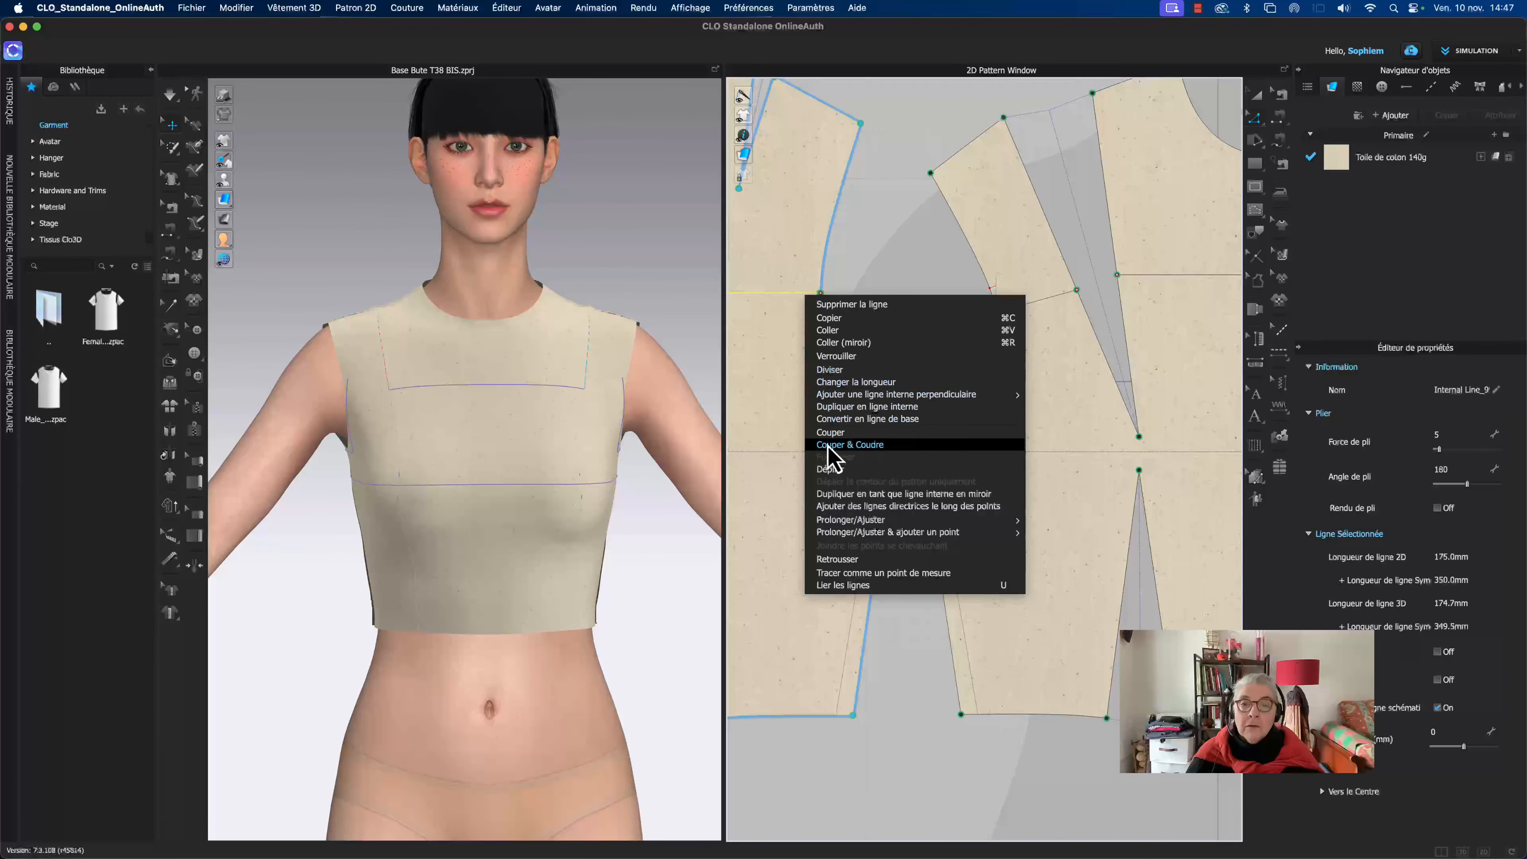
pyautogui.click(843, 356)
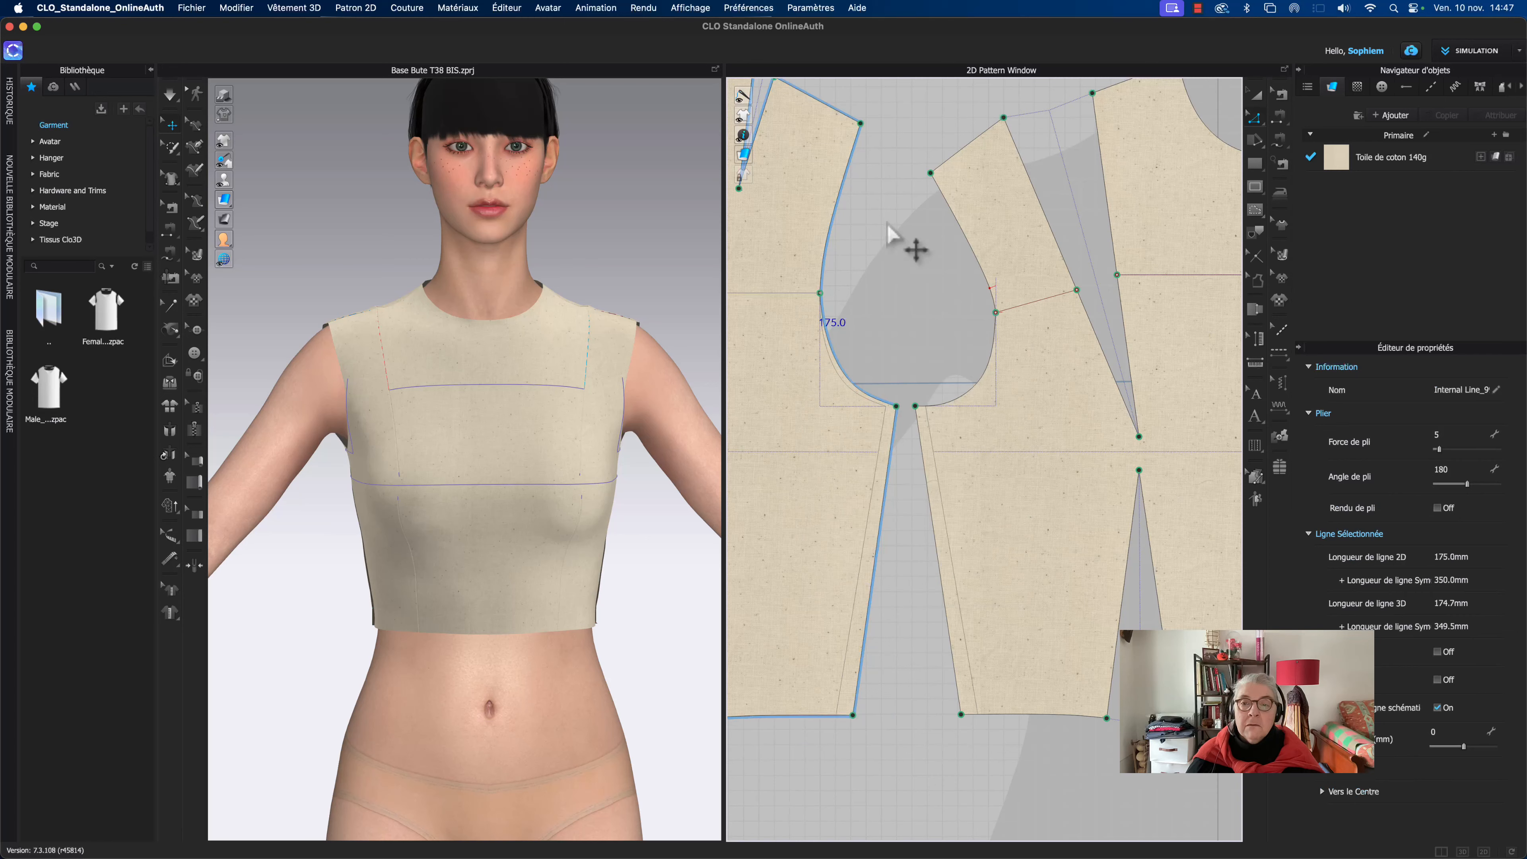
pyautogui.rightClick(1018, 307)
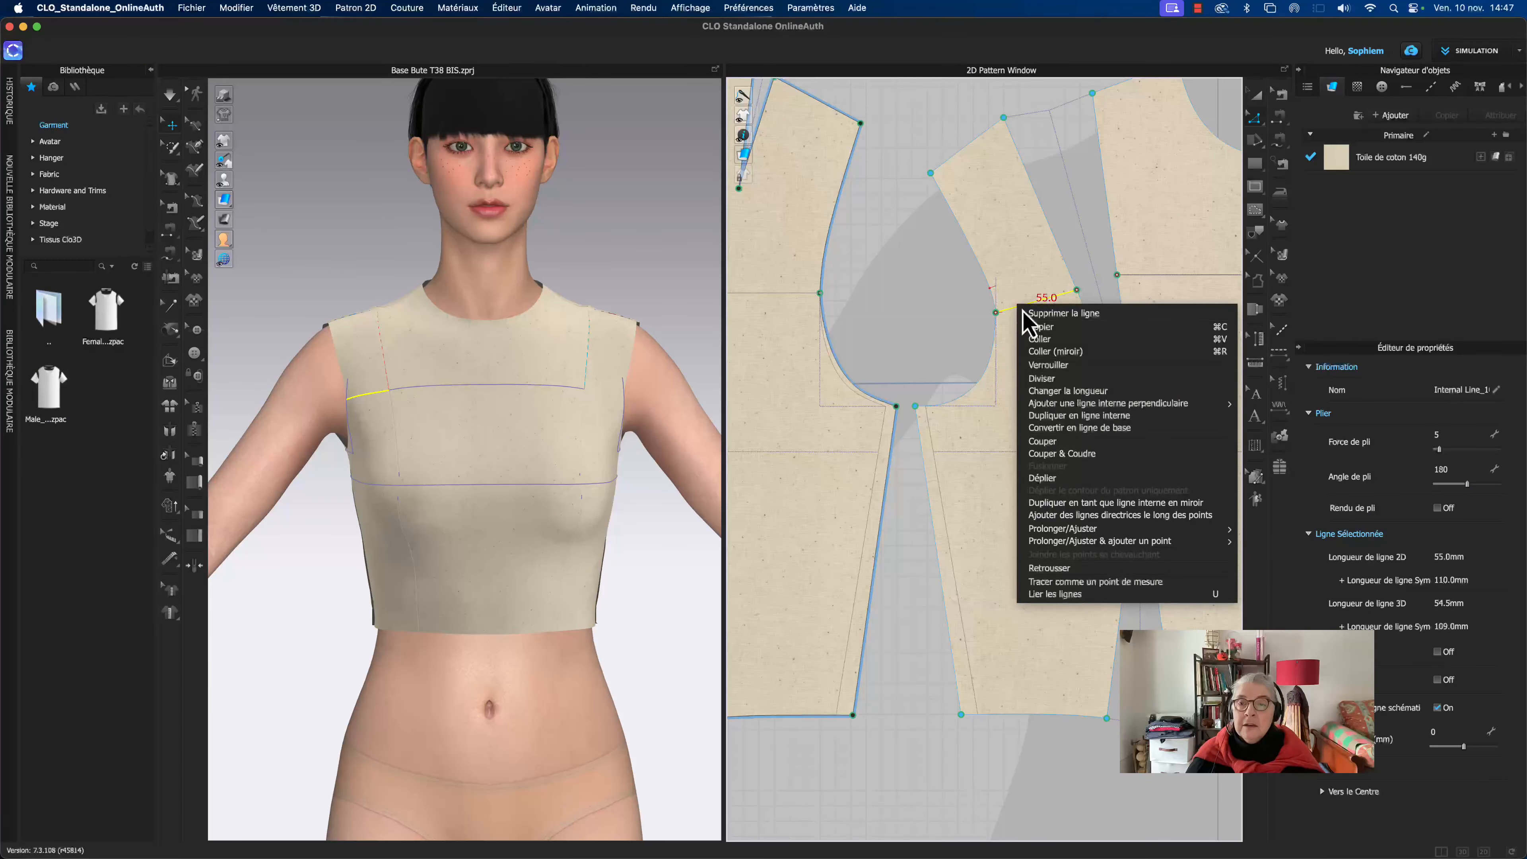
pyautogui.click(1051, 367)
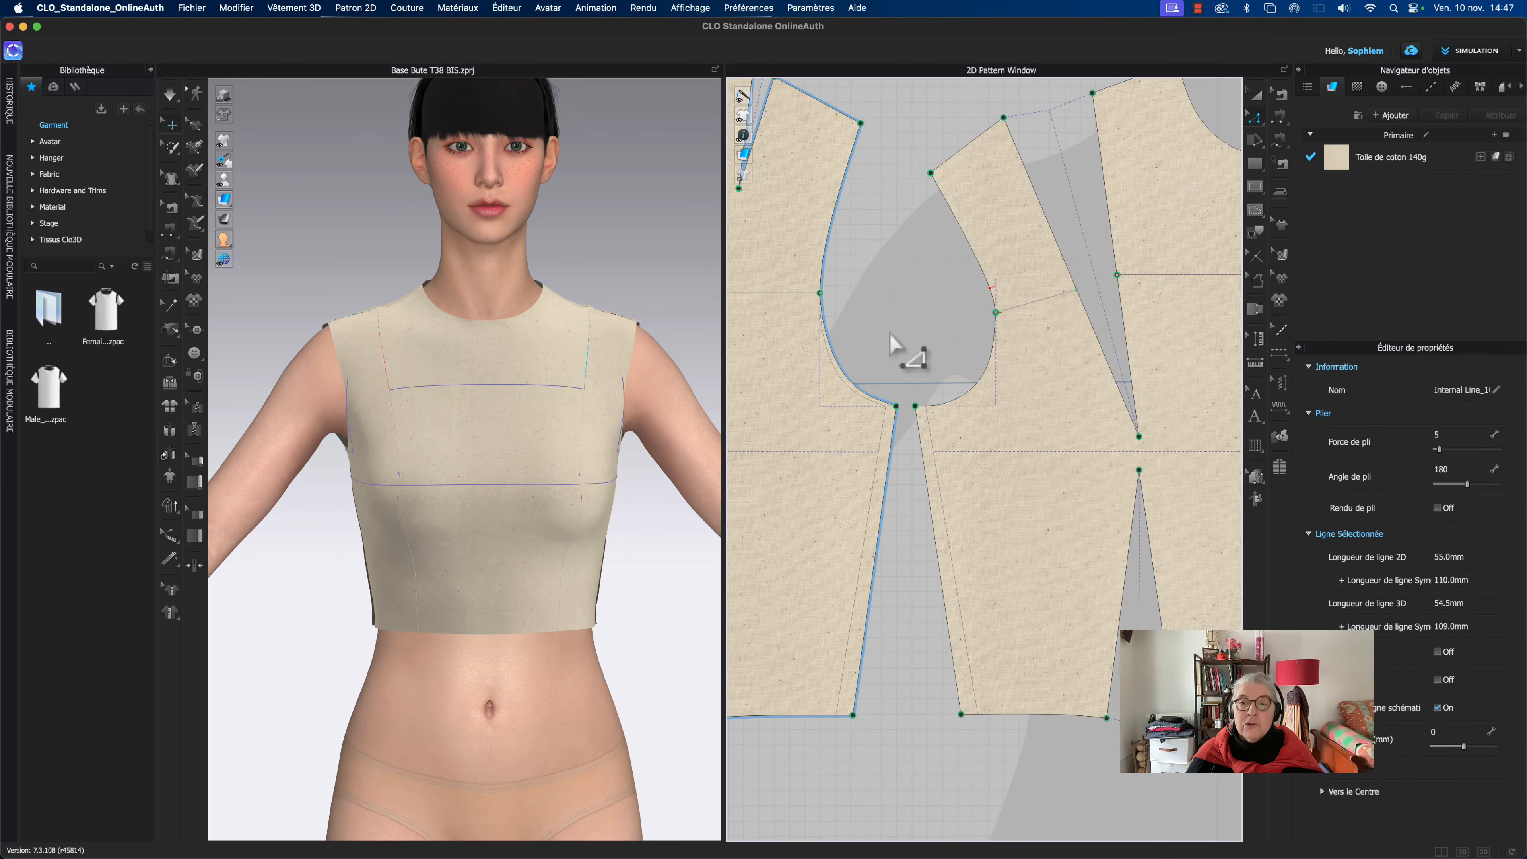
pyautogui.click(821, 295)
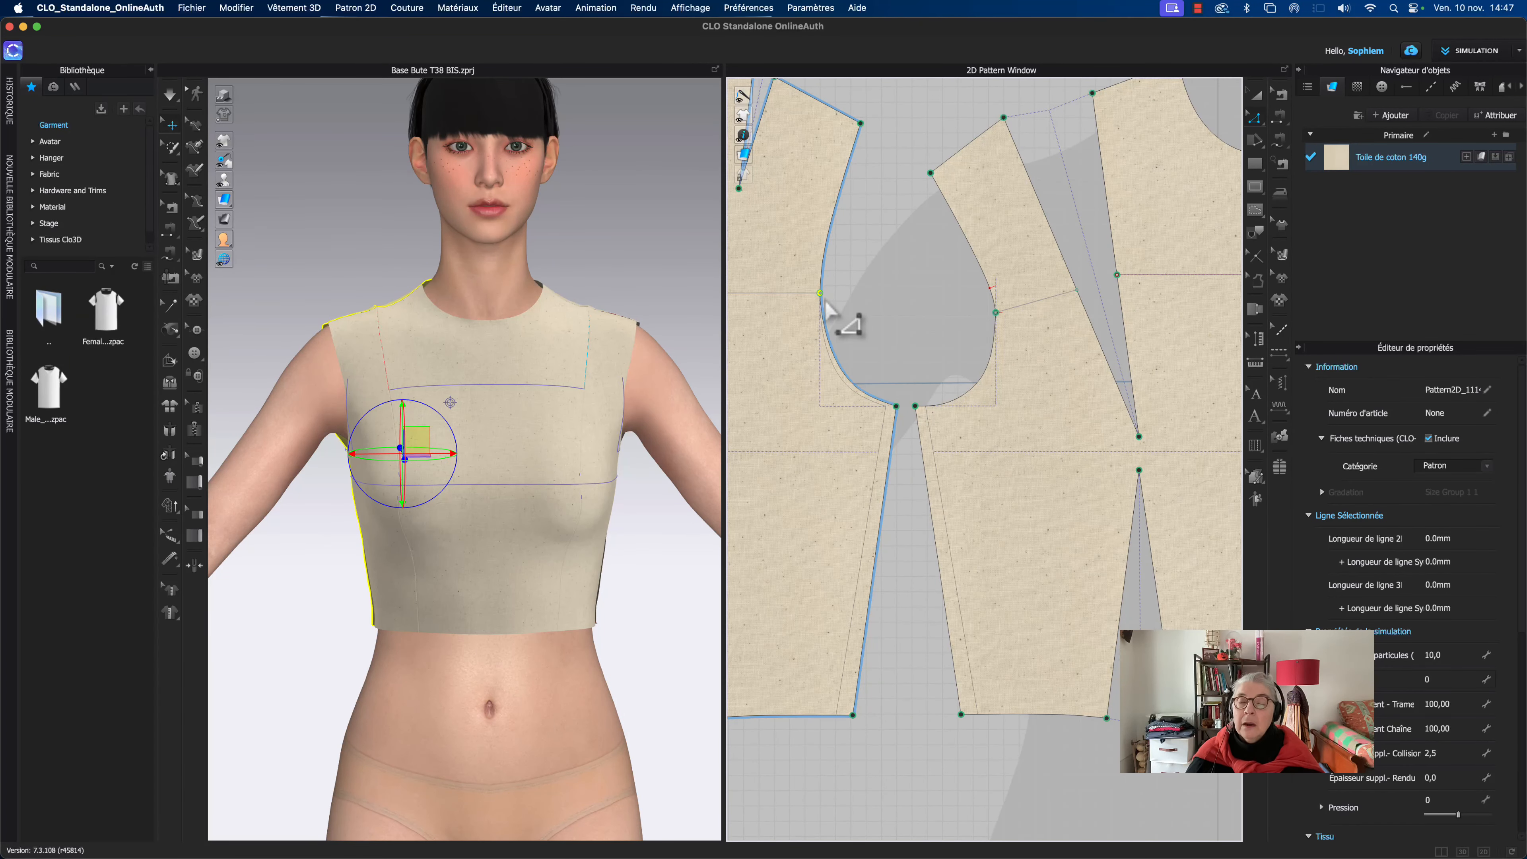
pyautogui.rightClick(821, 296)
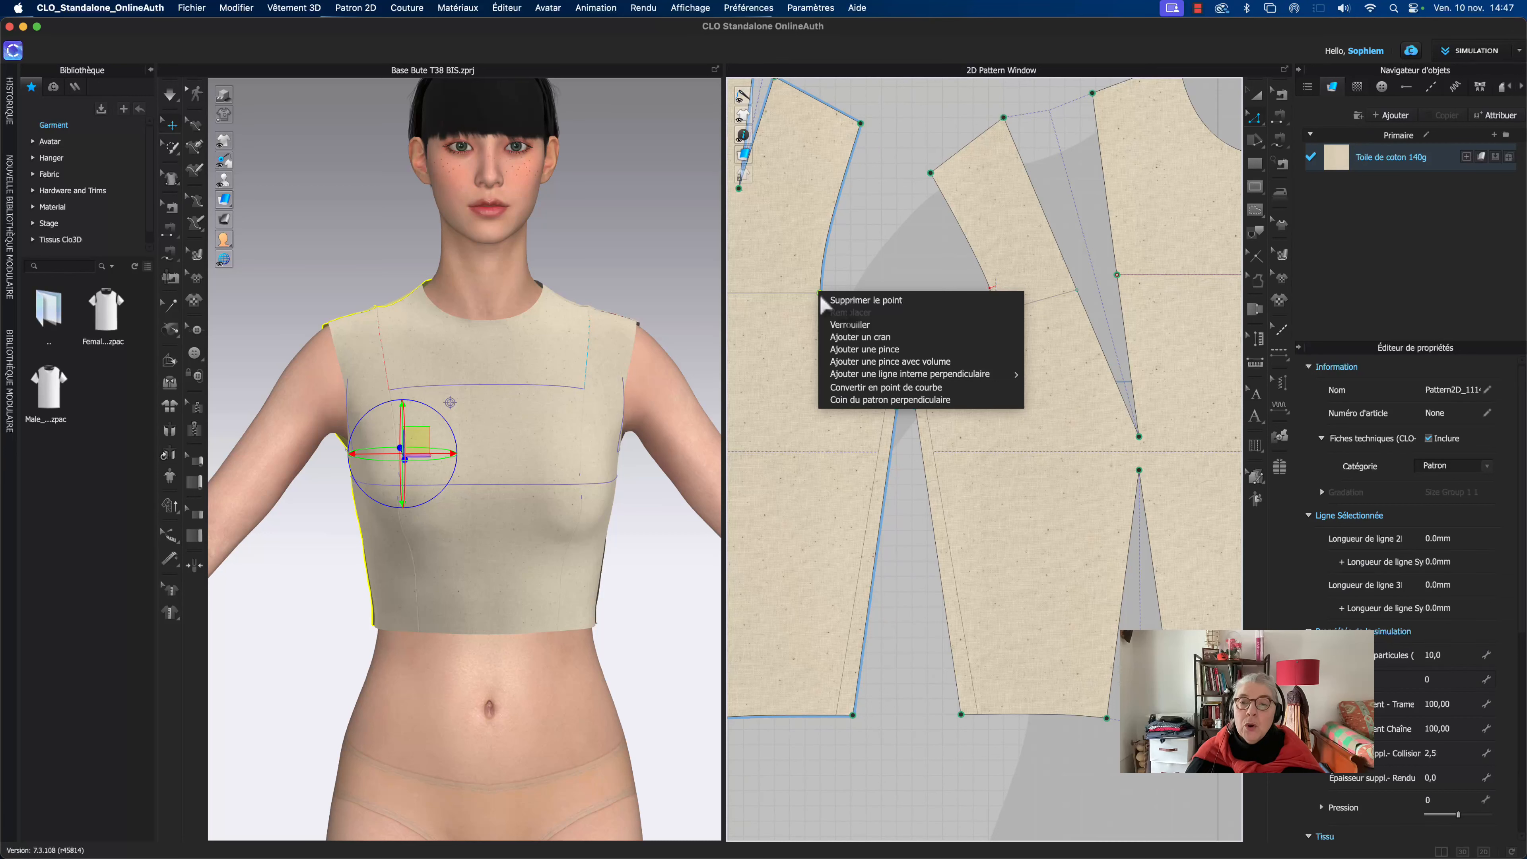
pyautogui.click(898, 245)
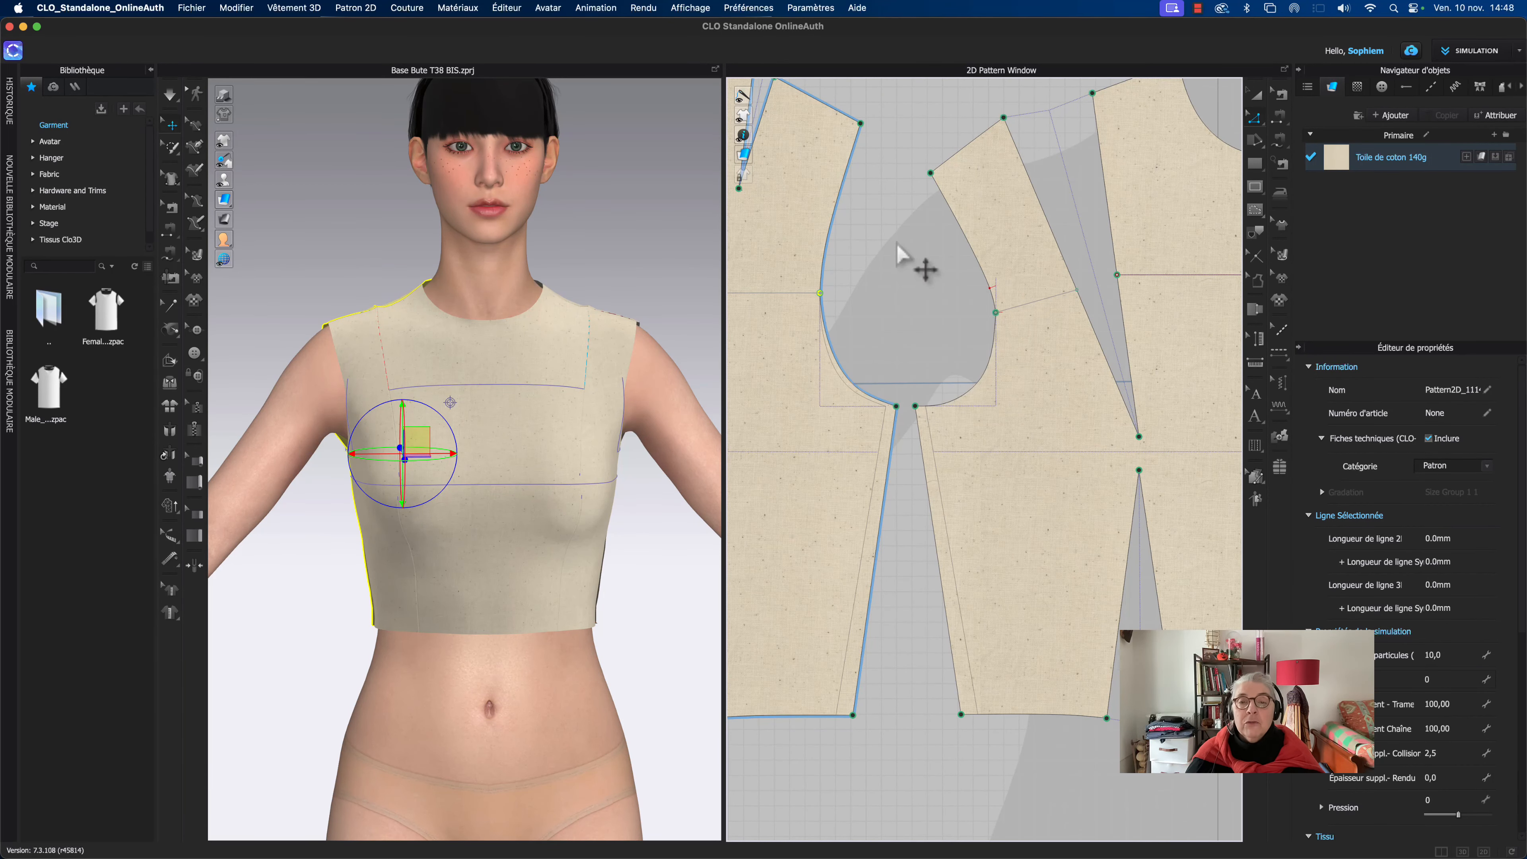
# Step: Try to link both segments of the back armhole curve with the corresponding front armhole segments
pyautogui.click(832, 356)
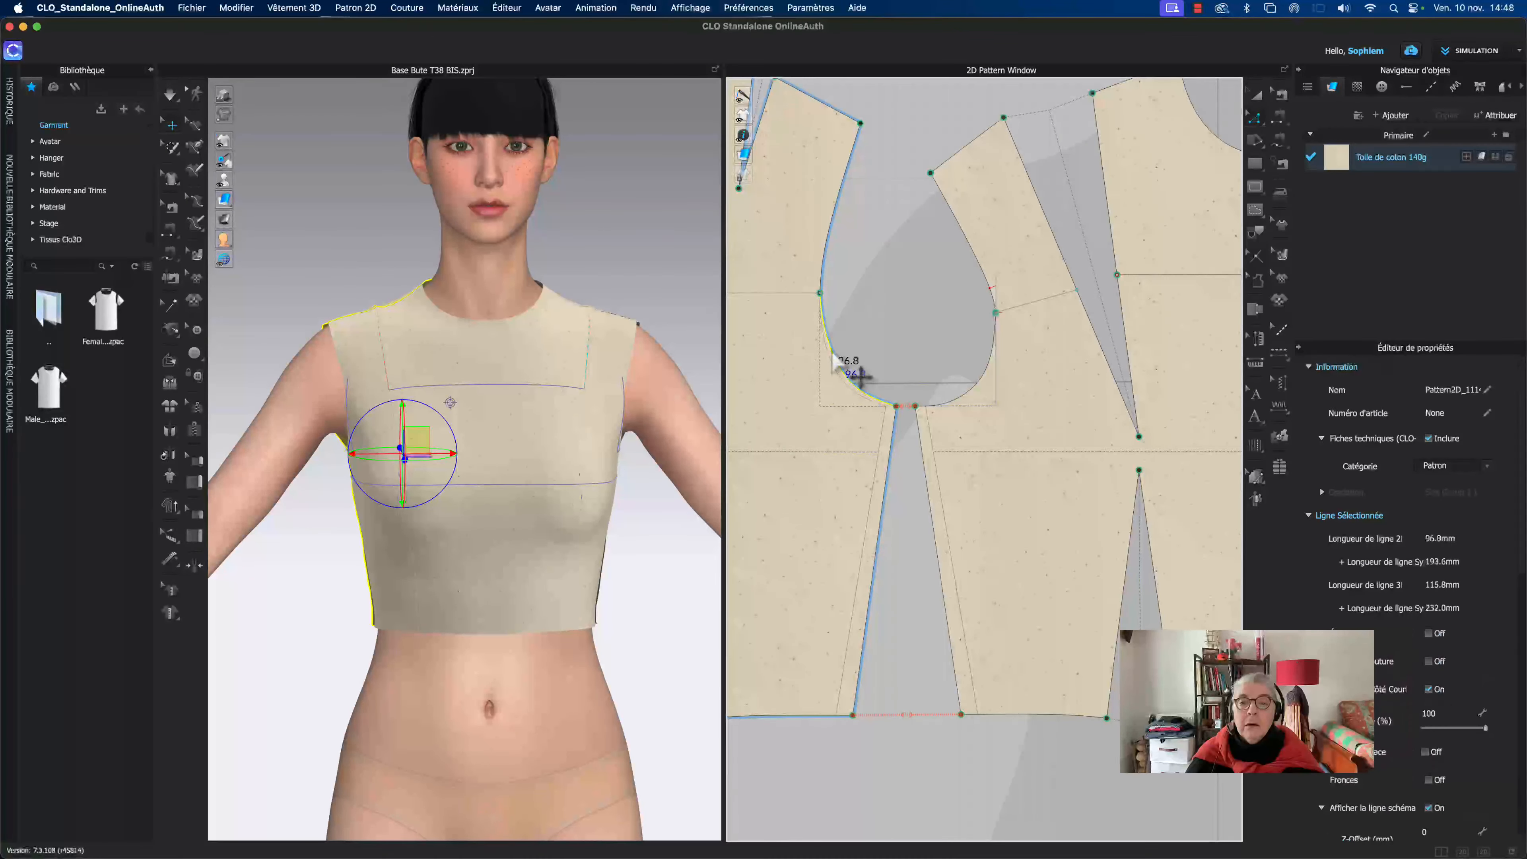
pyautogui.keyDown('shift'); pyautogui.click(829, 253); pyautogui.keyUp('shift')
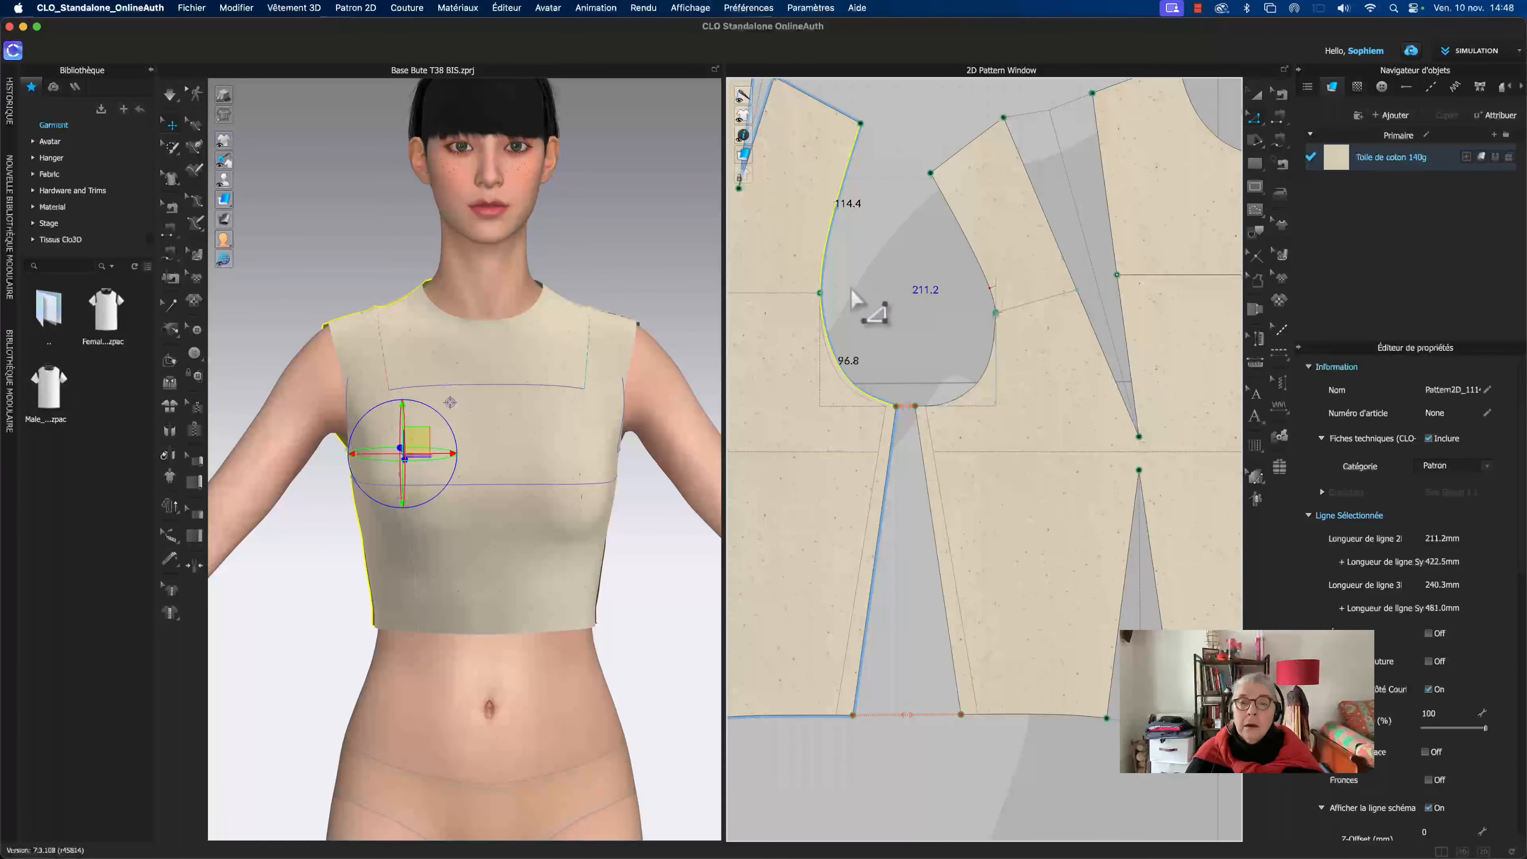
pyautogui.rightClick(825, 331)
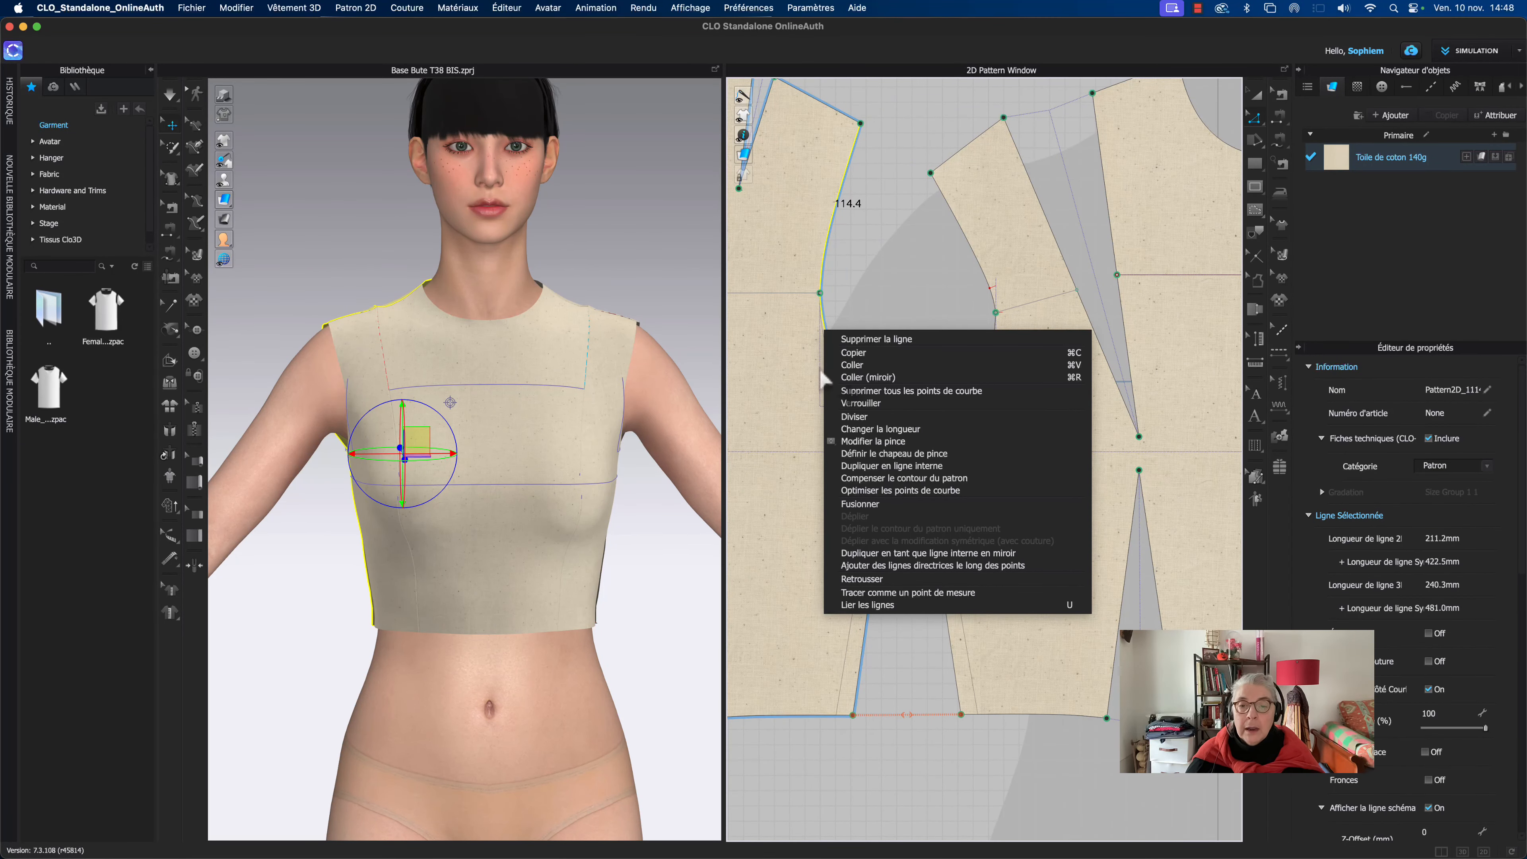
pyautogui.click(882, 606)
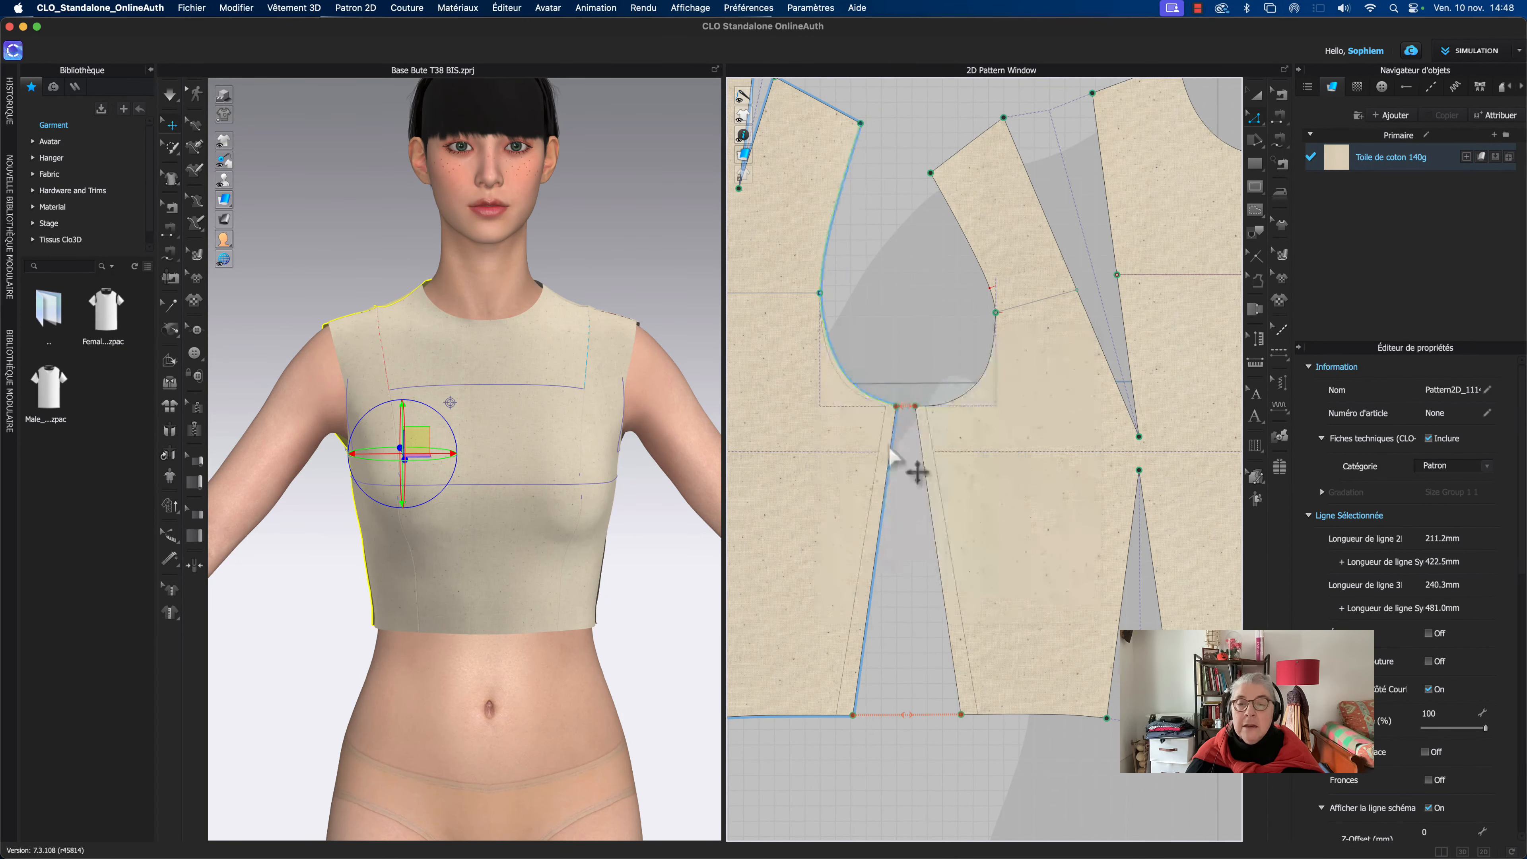
pyautogui.click(989, 369)
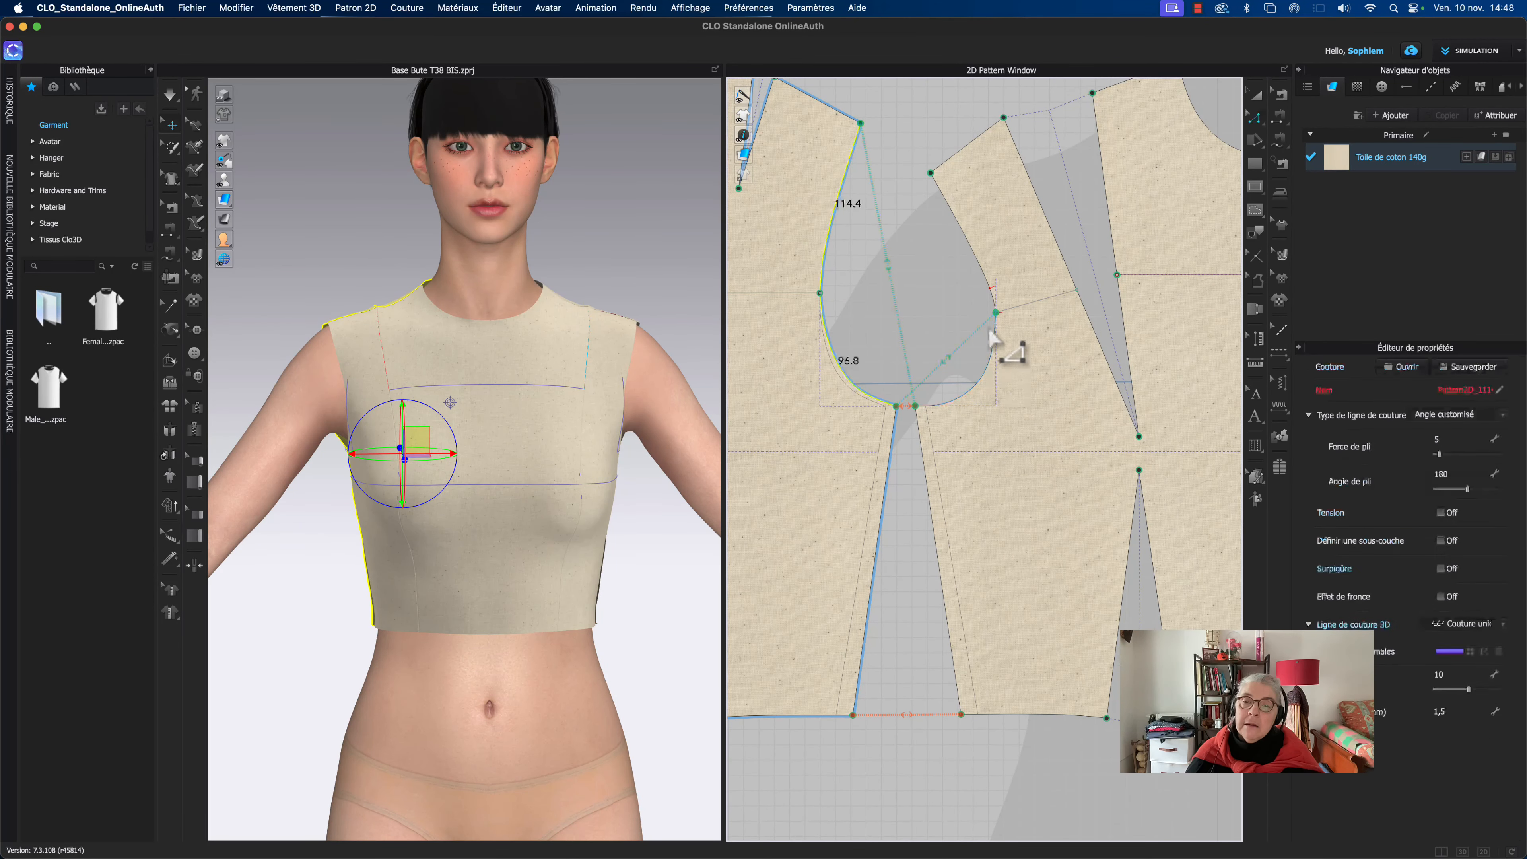
pyautogui.keyDown('shift'); pyautogui.click(989, 291); pyautogui.keyUp('shift')
pyautogui.click(948, 311)
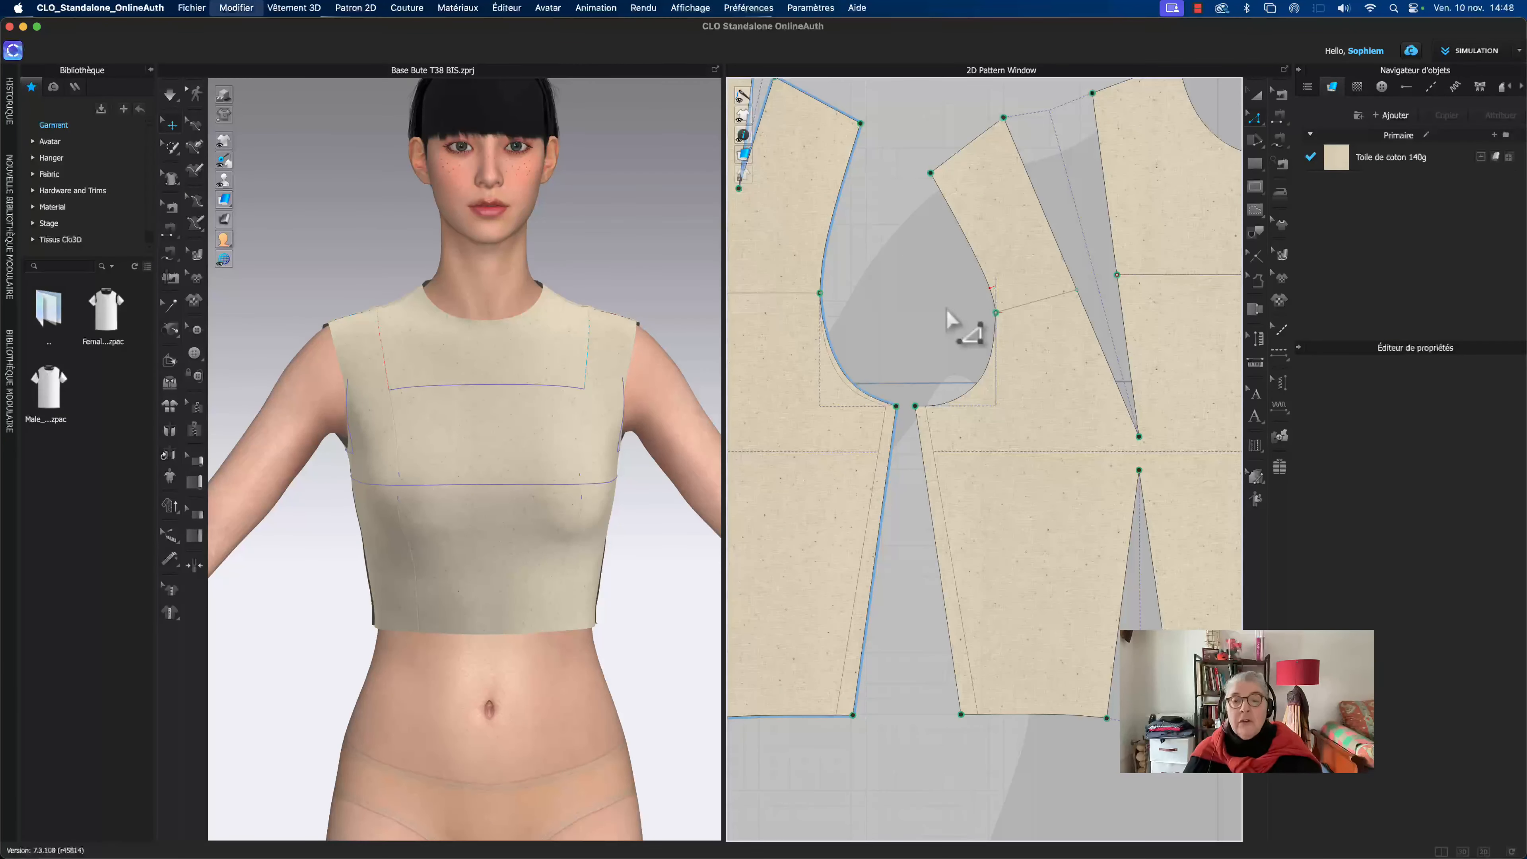
# Step: Undo the linking of the full front and back armhole curves
pyautogui.press('super+z')
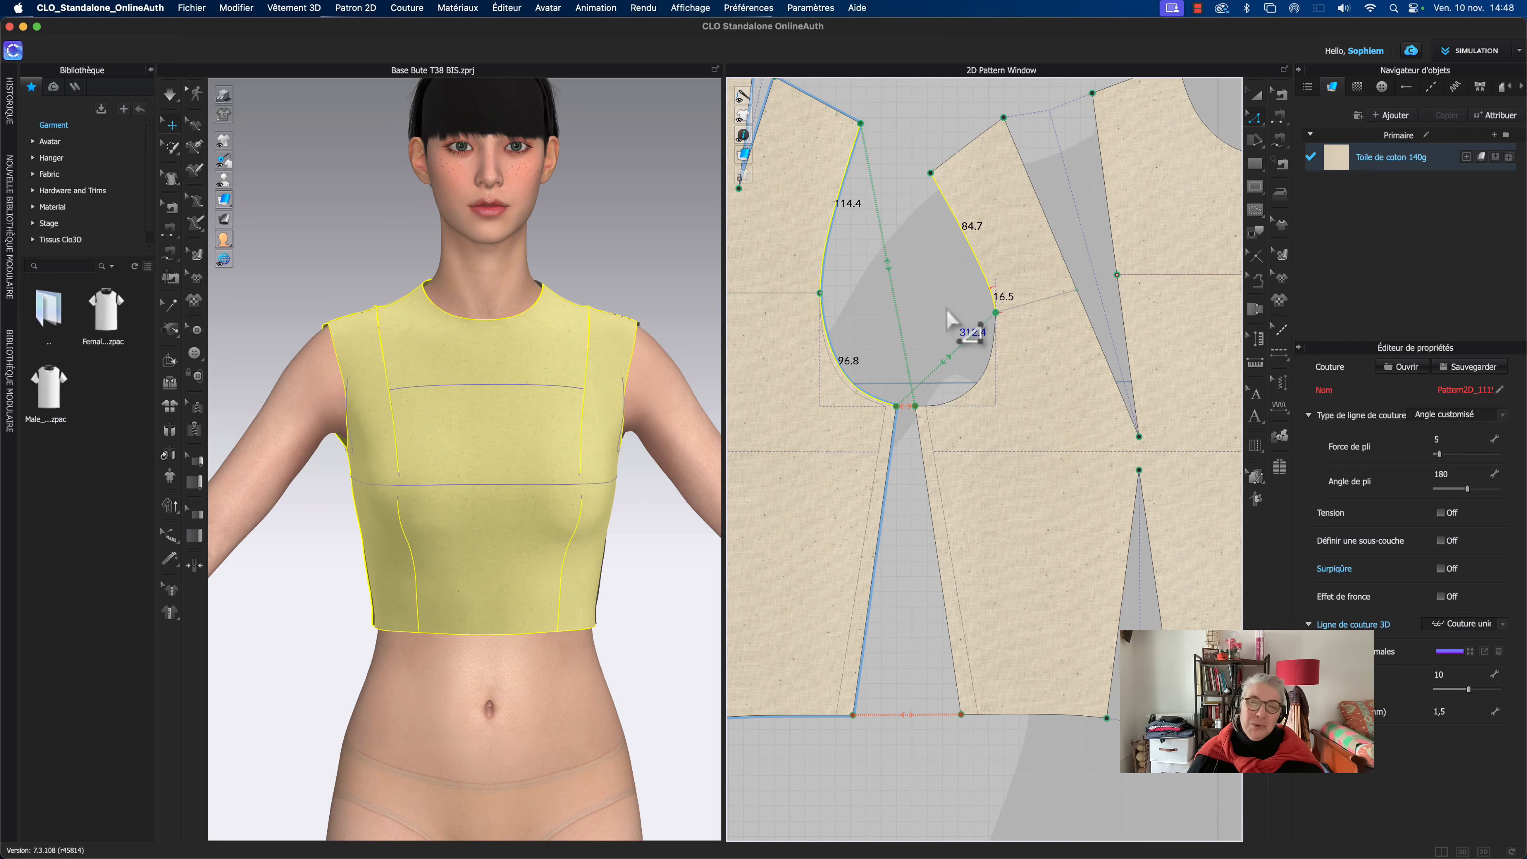
pyautogui.press('Delete')
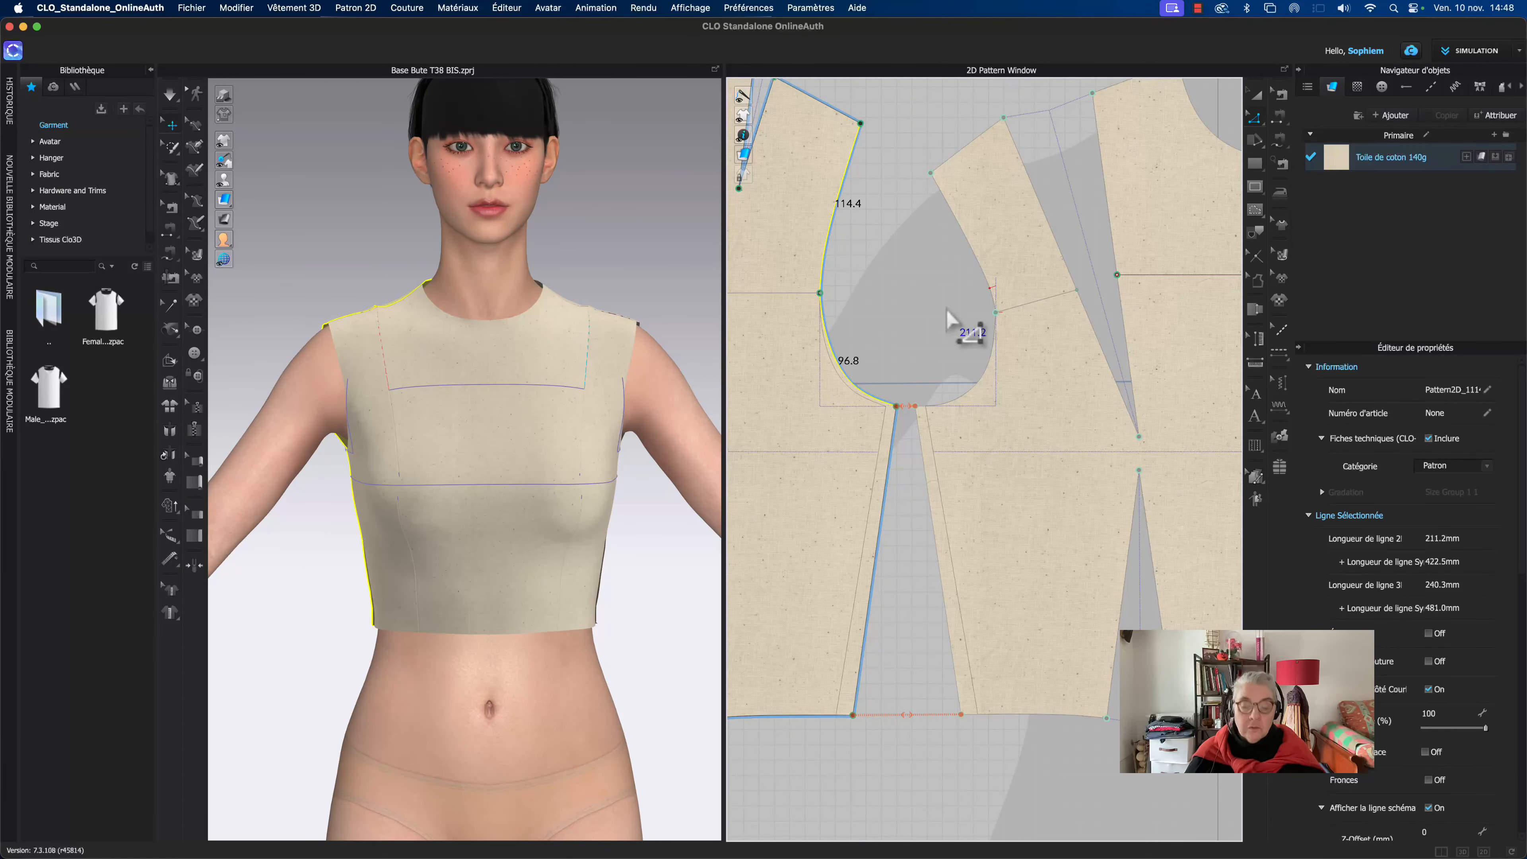
pyautogui.press('super+z')
pyautogui.press('super+z')
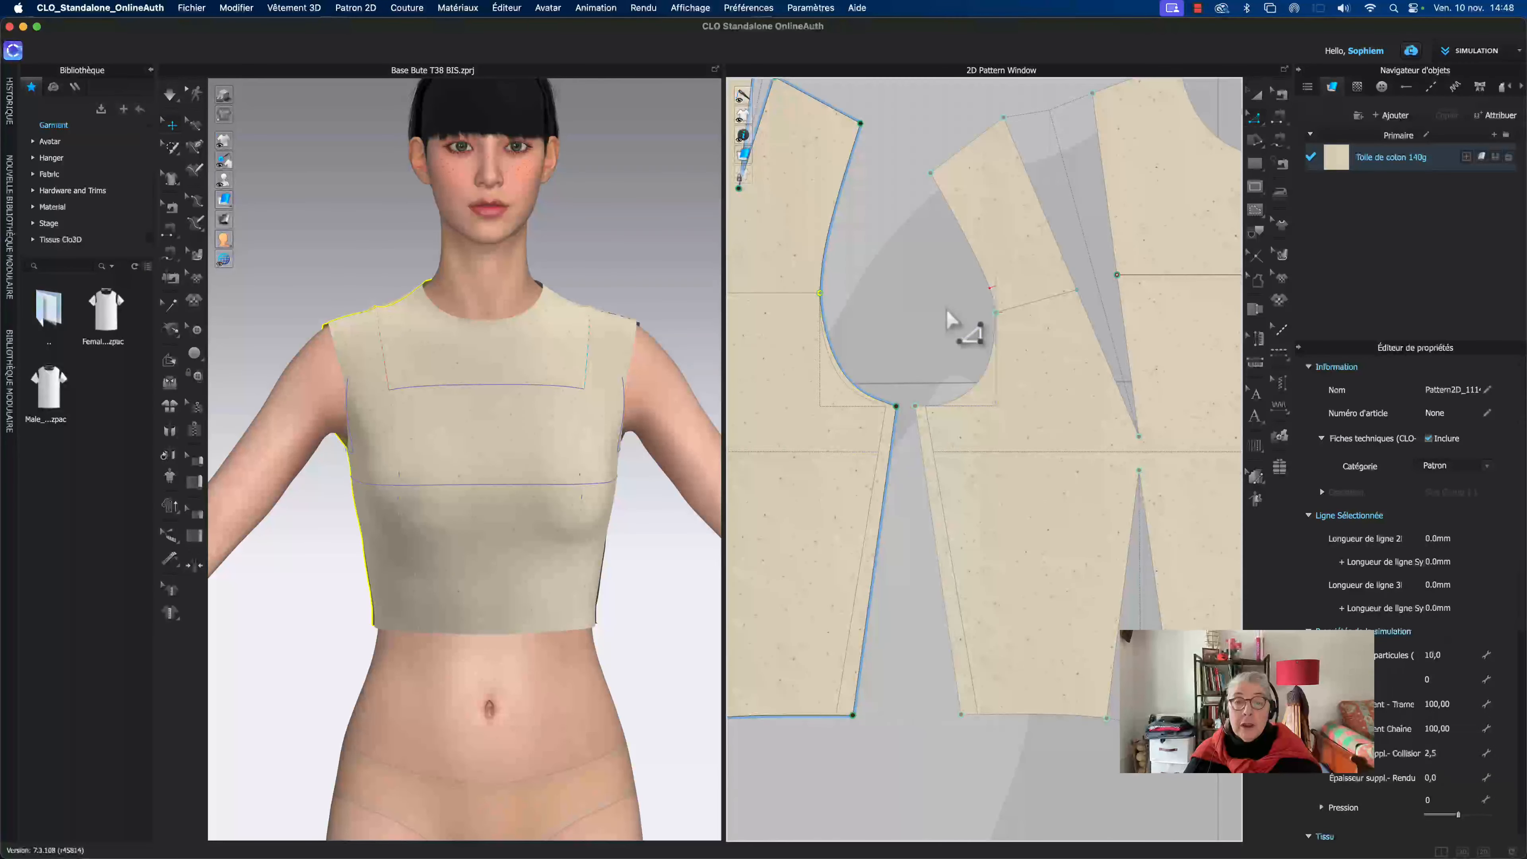
# Step: Link the lower segment of the back armhole with the lower segment of the front armhole
pyautogui.click(860, 392)
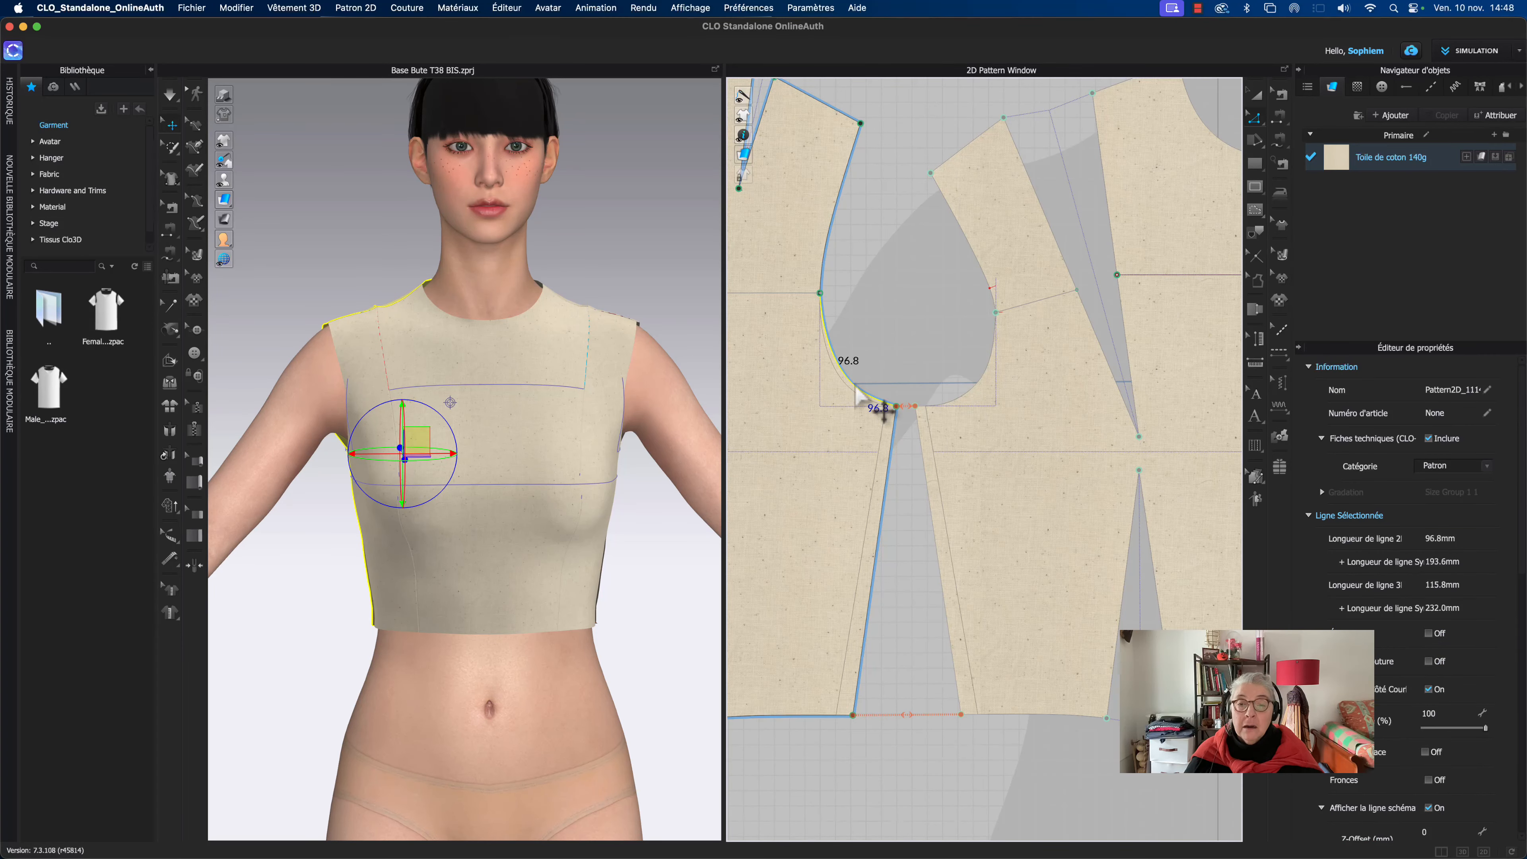
pyautogui.rightClick(858, 393)
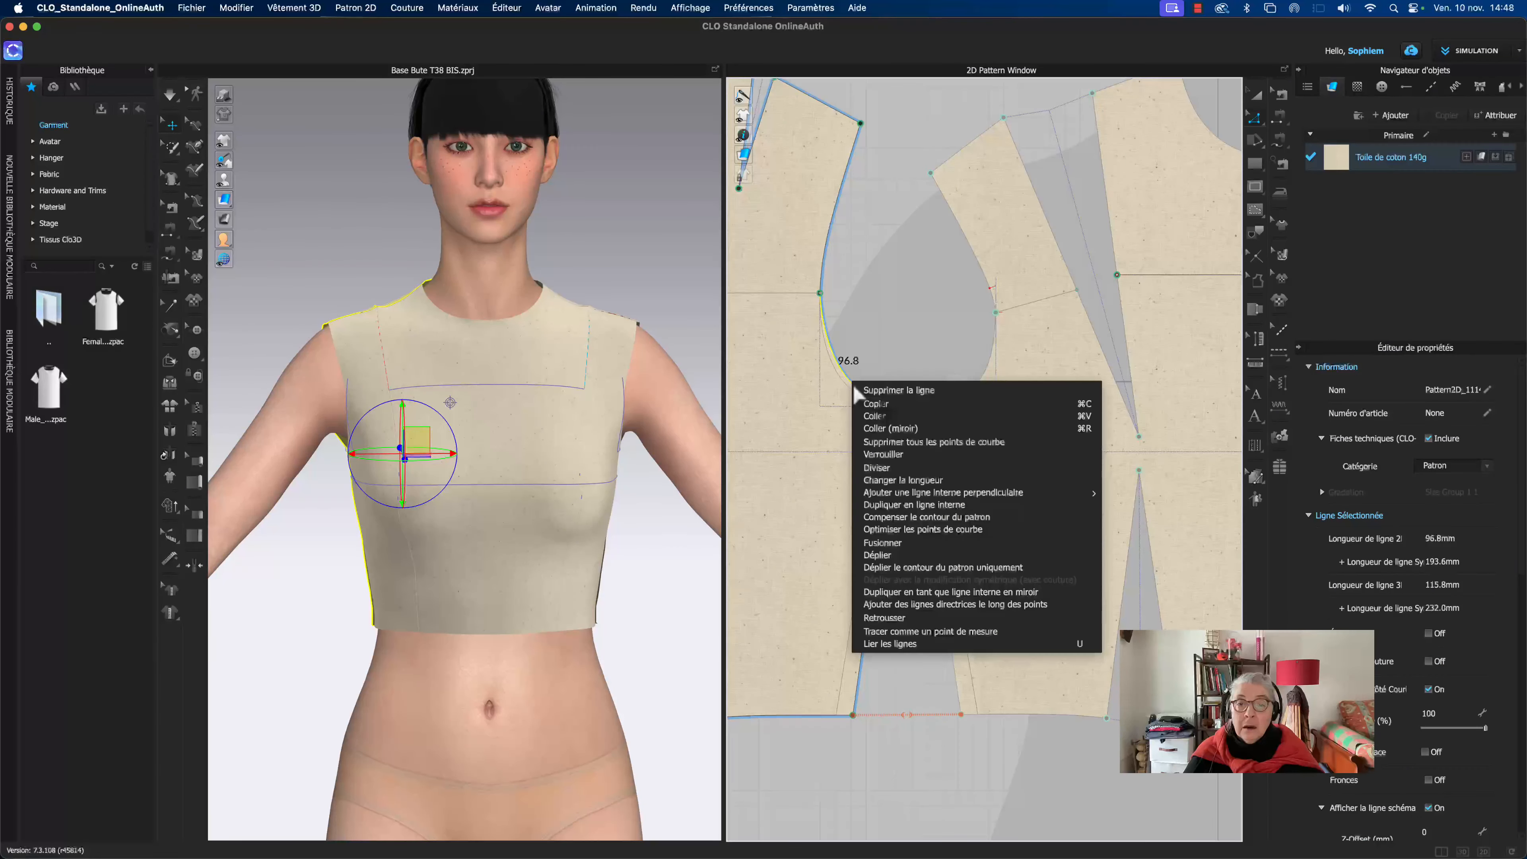
pyautogui.click(923, 645)
pyautogui.click(982, 386)
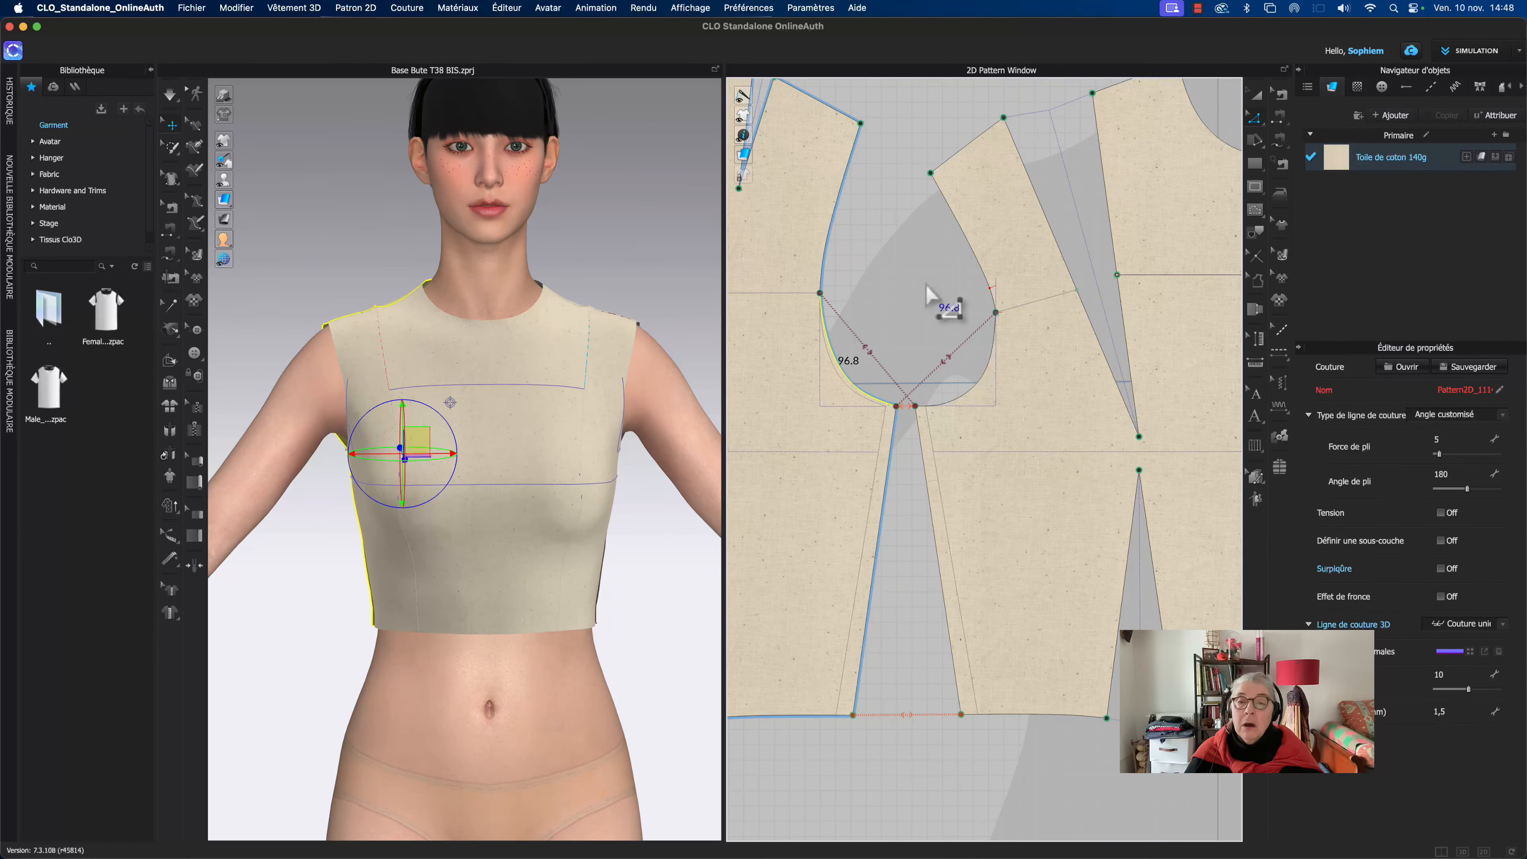
pyautogui.click(900, 310)
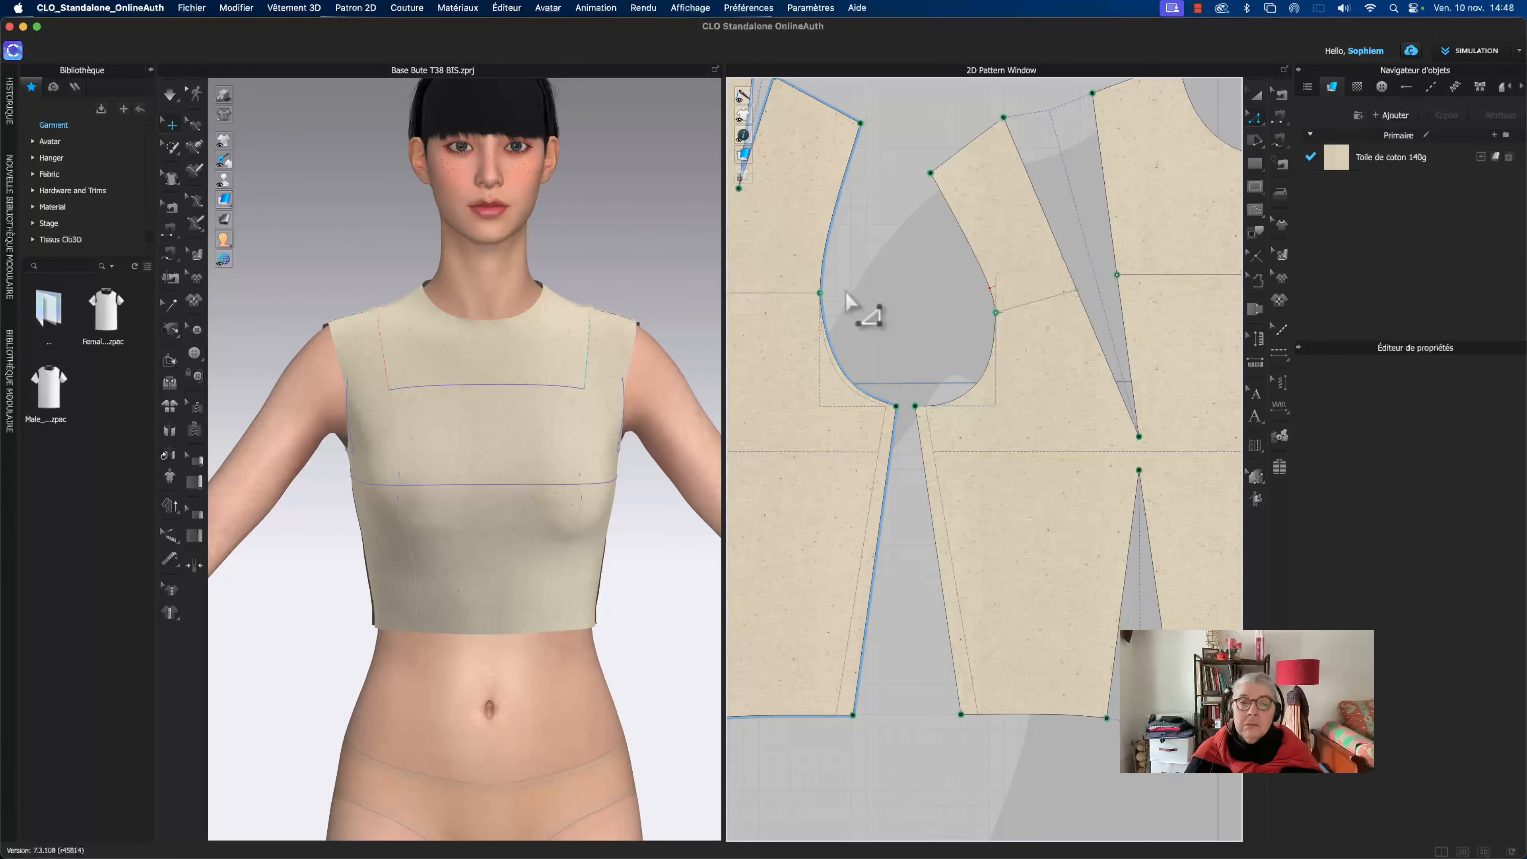
# Step: Try to move the back's mid-armhole point outward along the horizontal line with the linked front curve, and undo the move
pyautogui.click(824, 299)
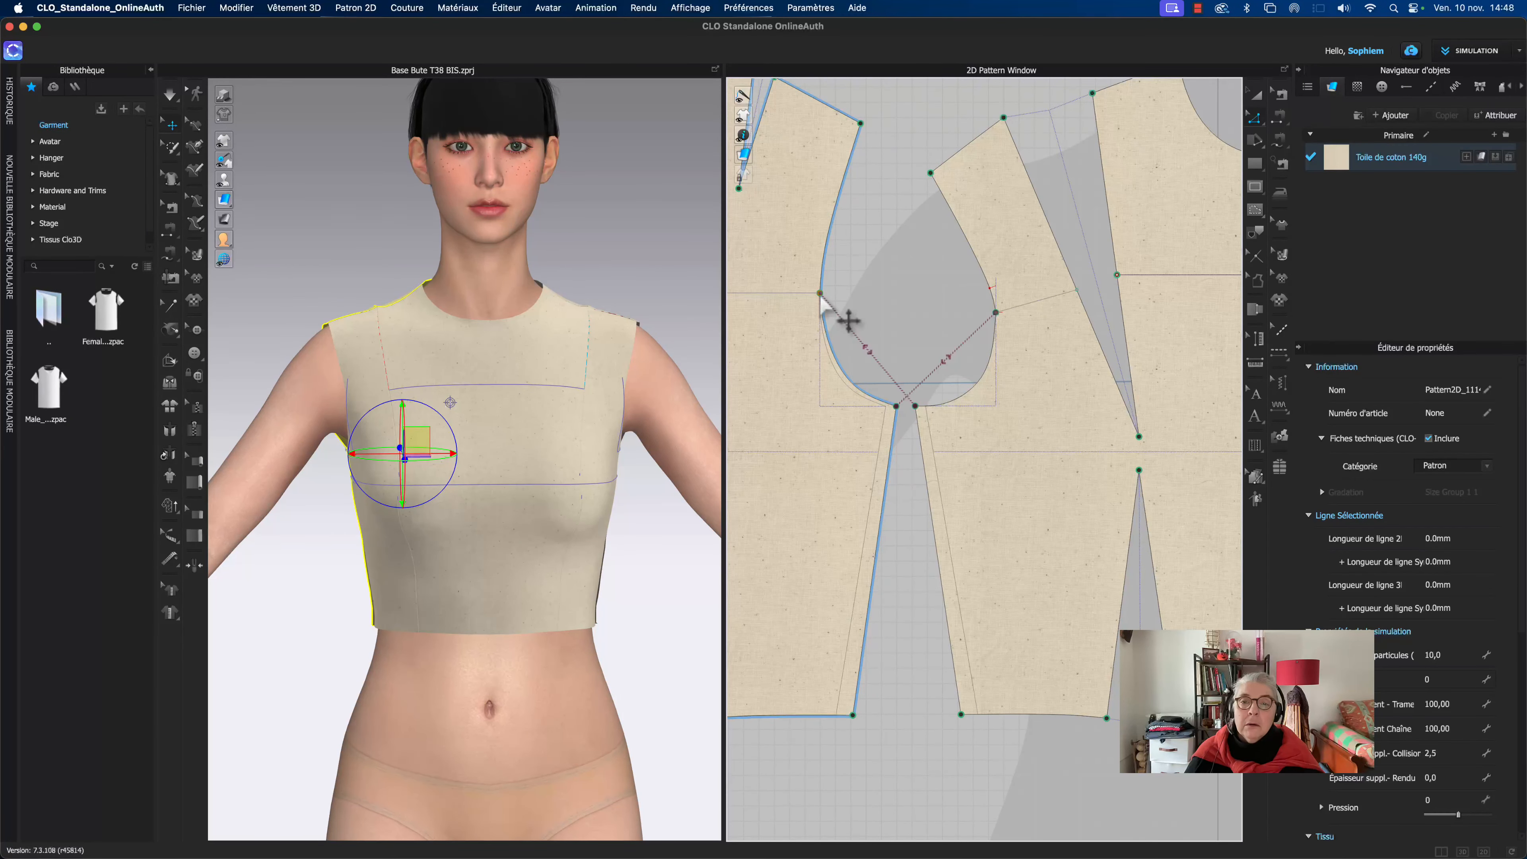
pyautogui.moveTo(828, 296); pyautogui.dragTo(830, 295)
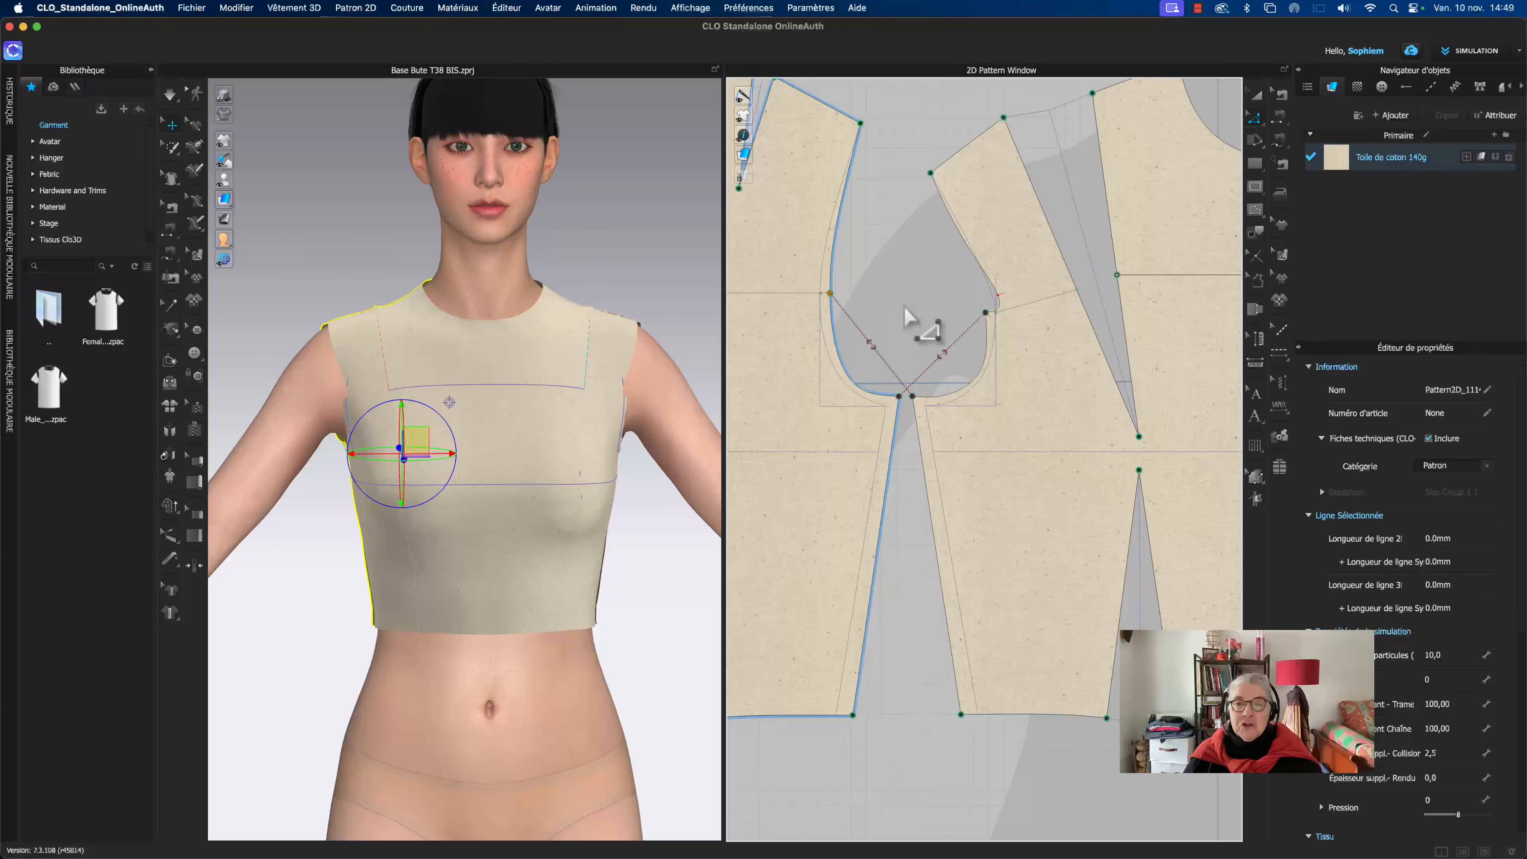
pyautogui.press('super+z')
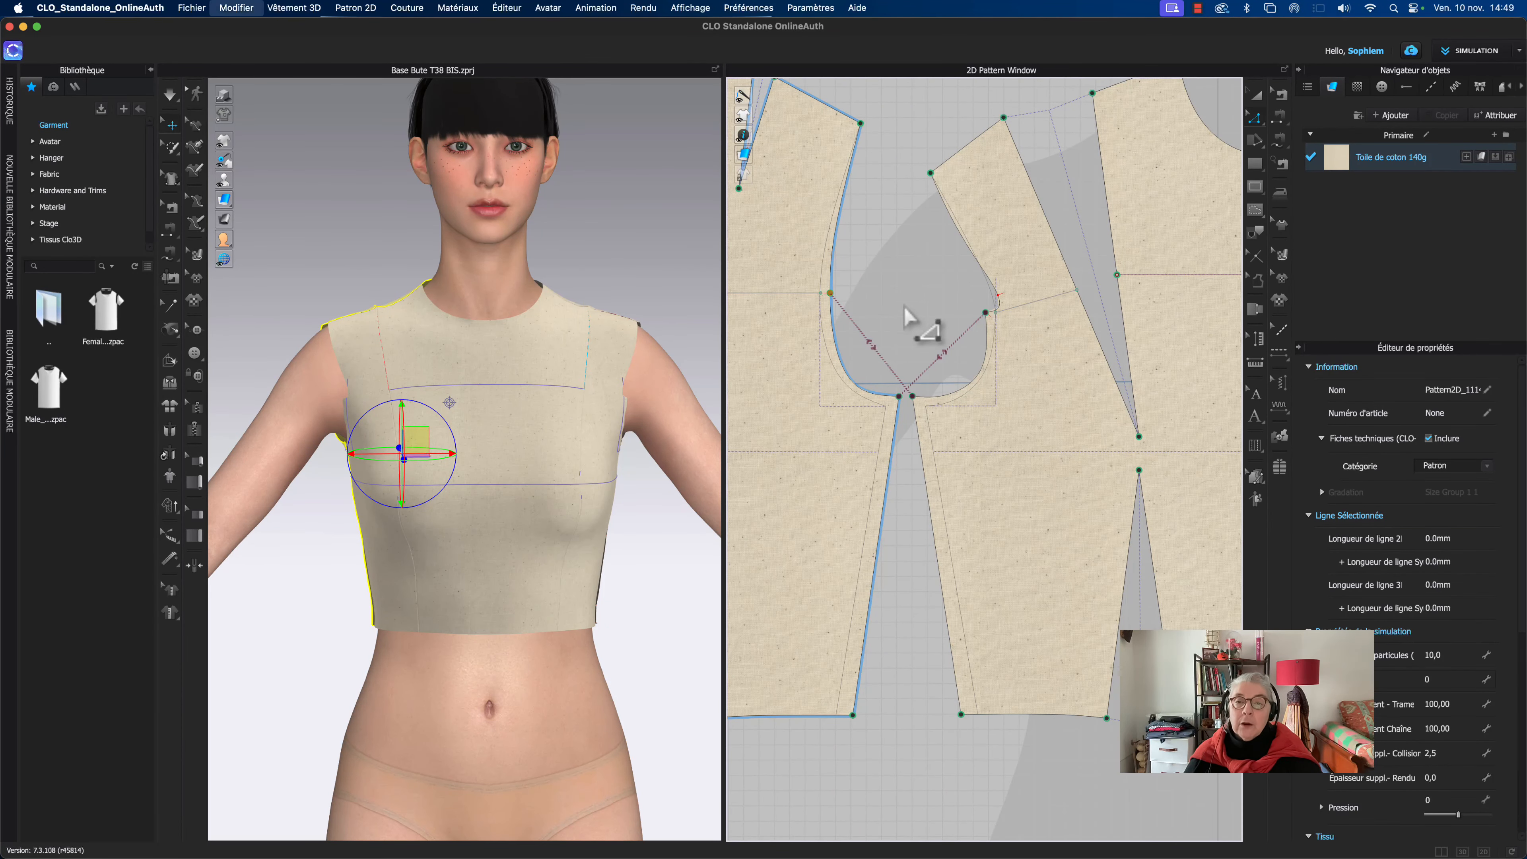
pyautogui.press('super+z')
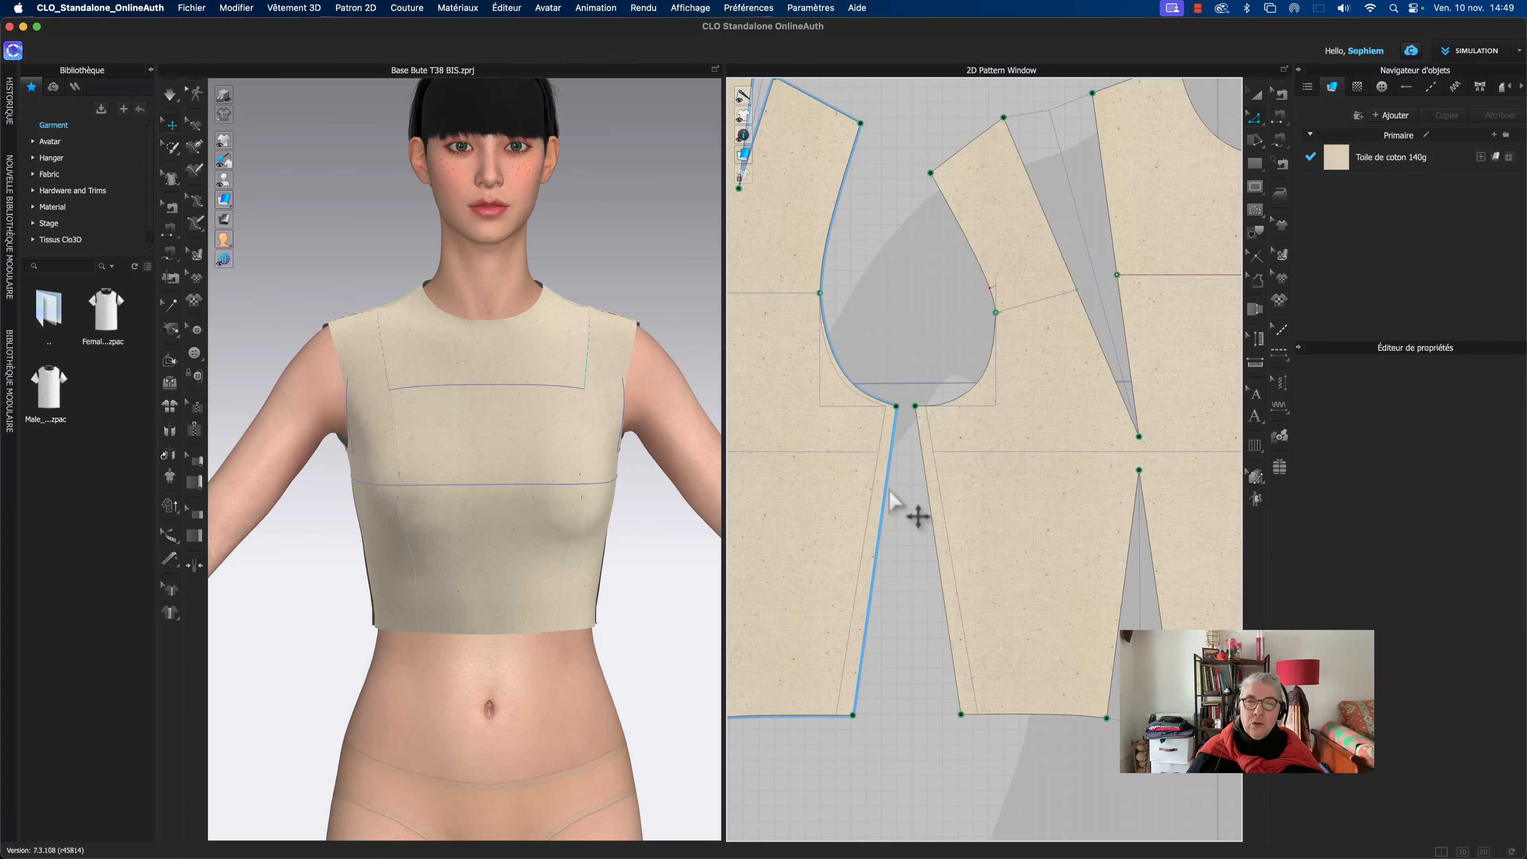
# Step: Try to move the front's mid-armhole point toward the back piece with the linked back curve, and undo the move
pyautogui.click(827, 265)
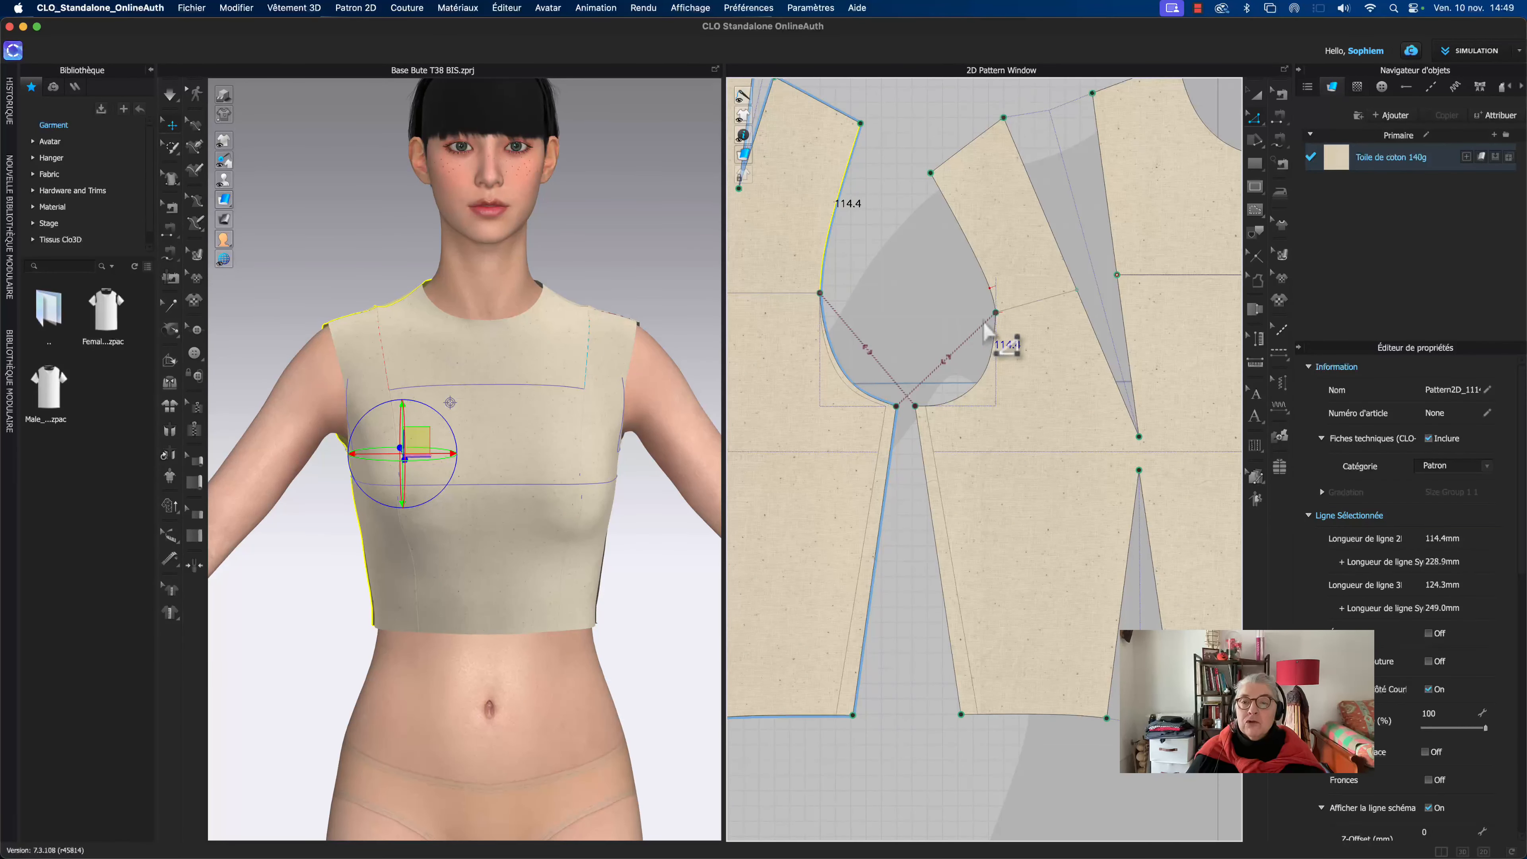
pyautogui.click(997, 324)
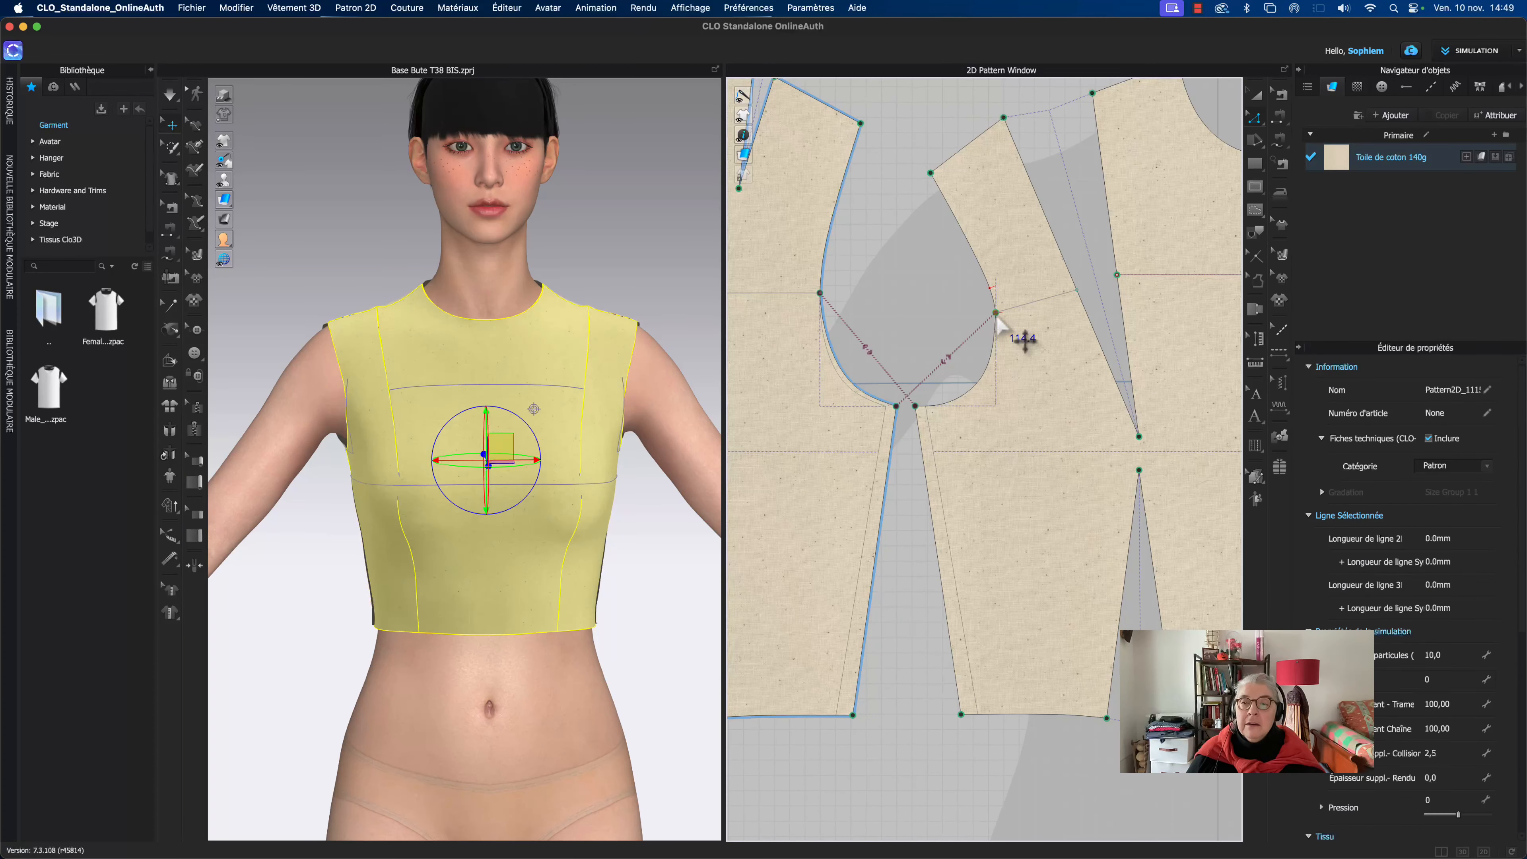
pyautogui.moveTo(990, 319); pyautogui.dragTo(986, 314)
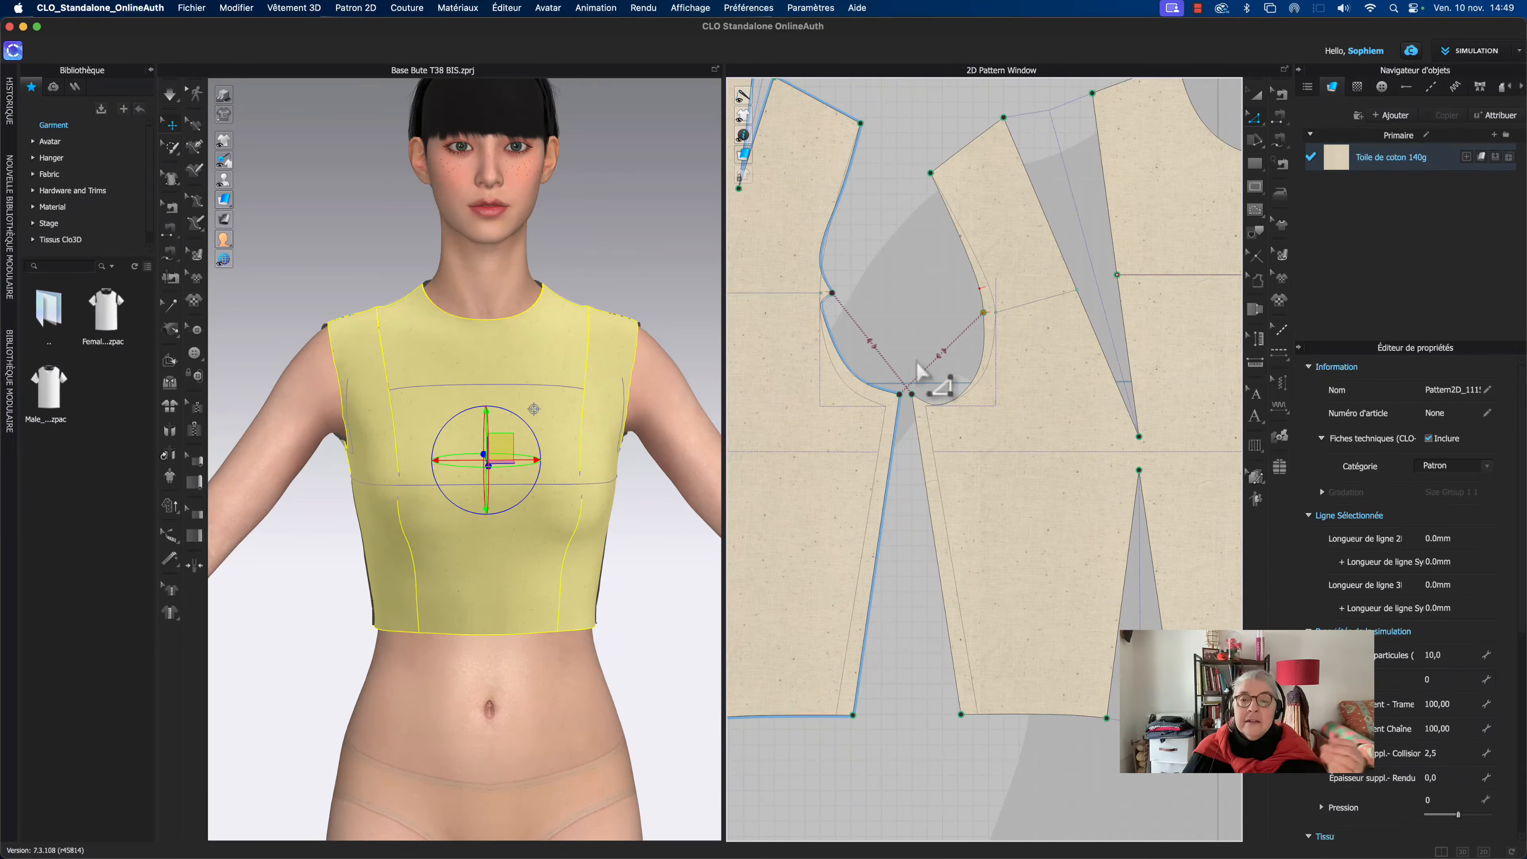
pyautogui.press('super+z')
pyautogui.press('super+z')
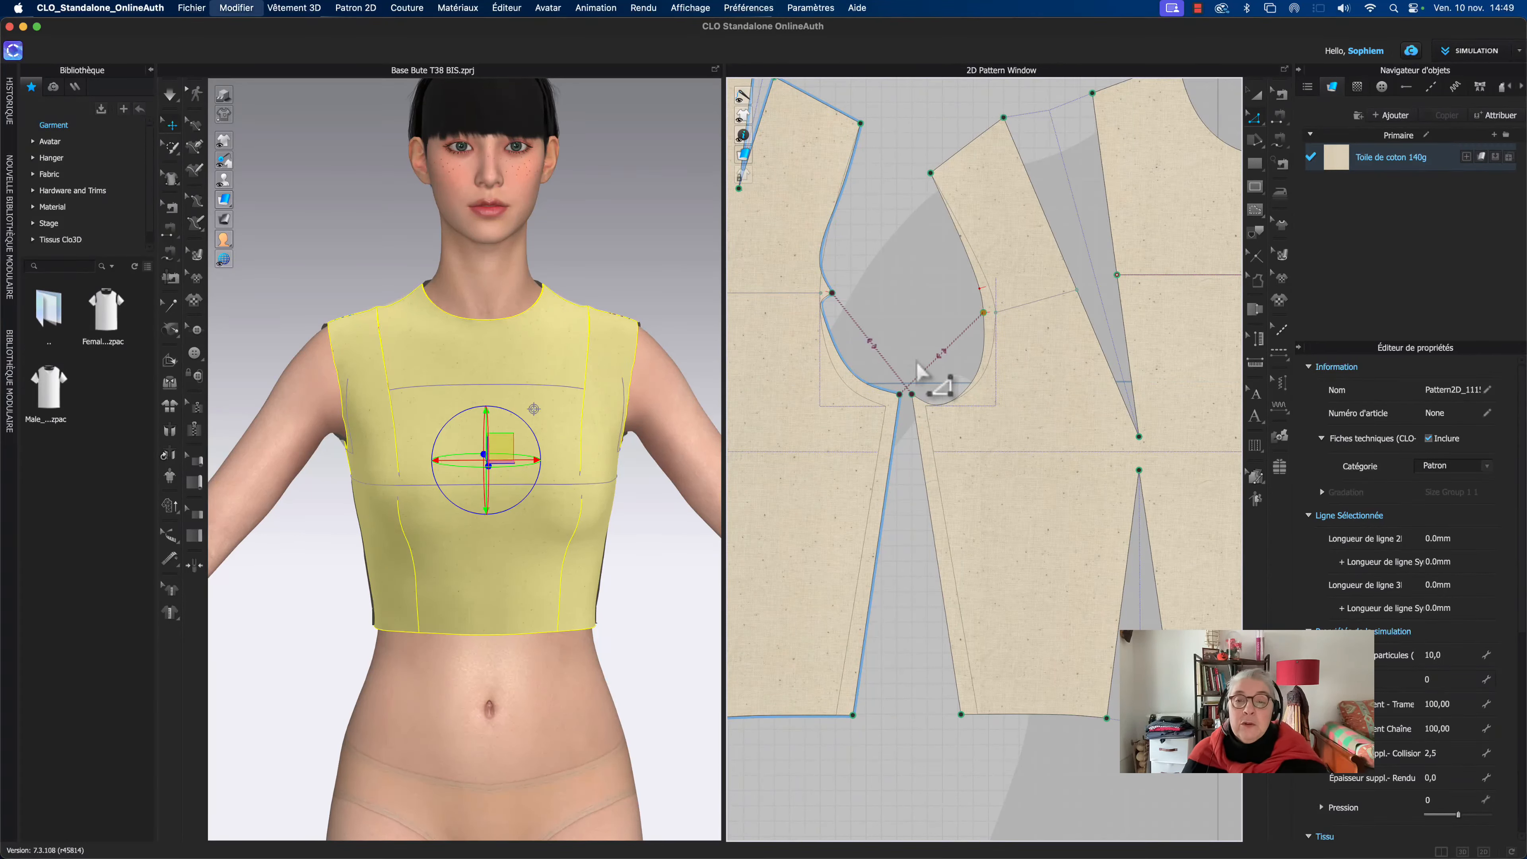
pyautogui.press('super+z')
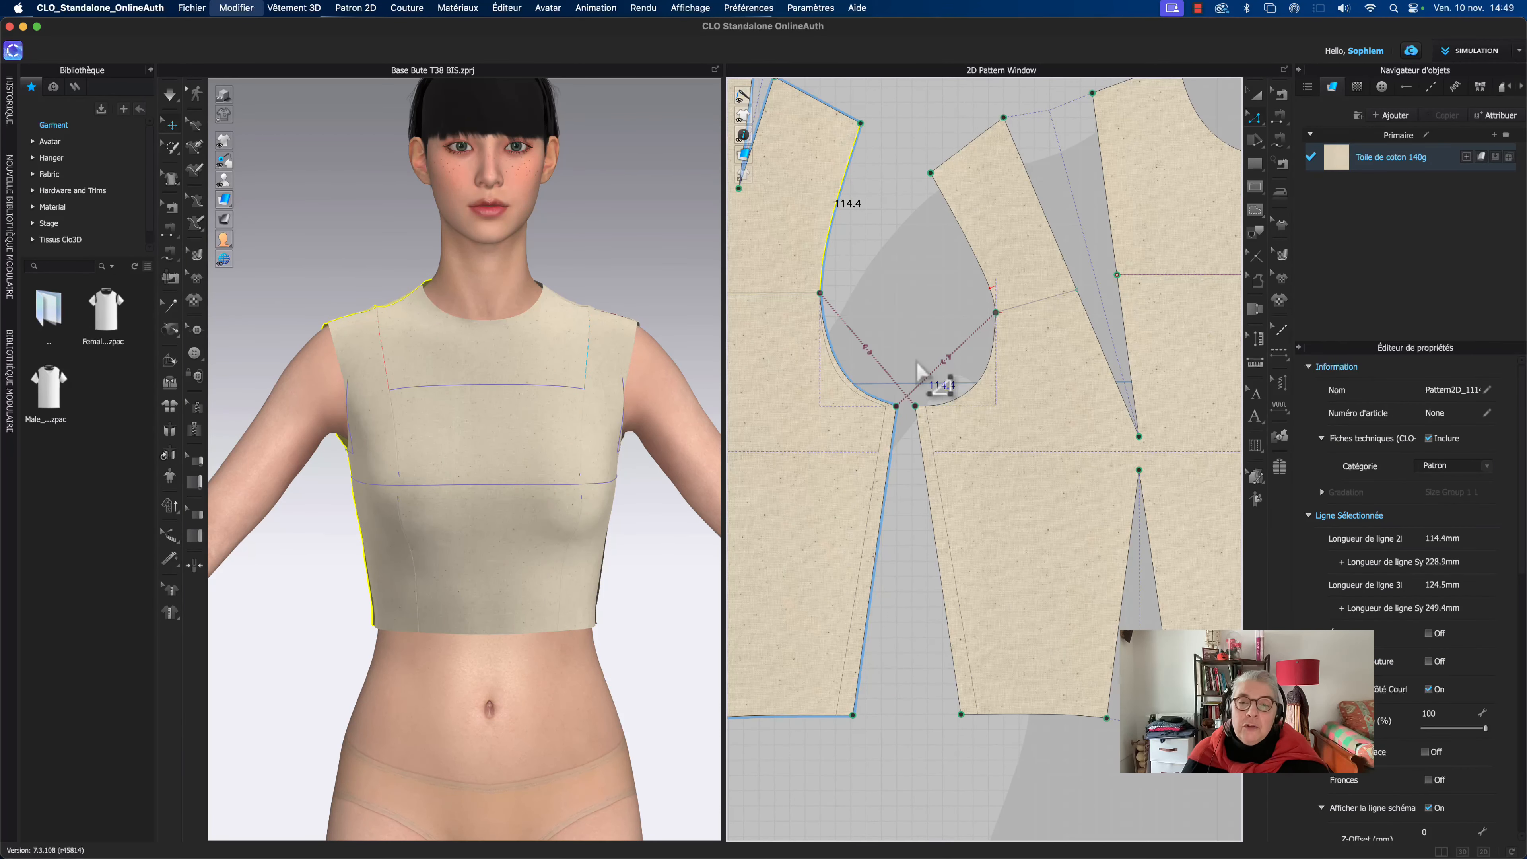
# Step: Undo the link between the lower back and front armhole segments
pyautogui.press('super+z')
pyautogui.press('super+z')
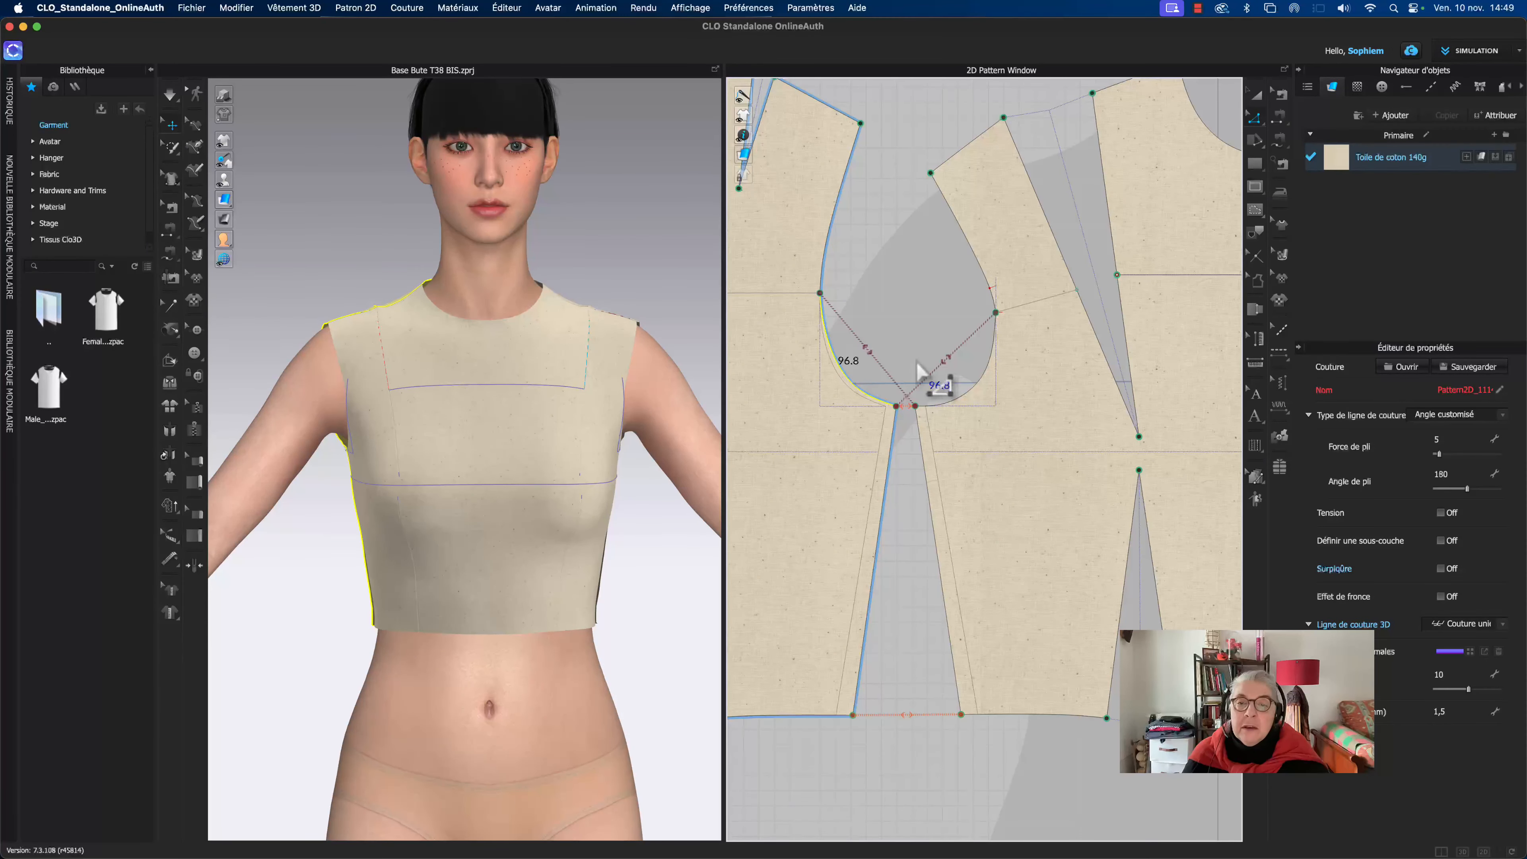
pyautogui.press('super+z')
pyautogui.press('super+z')
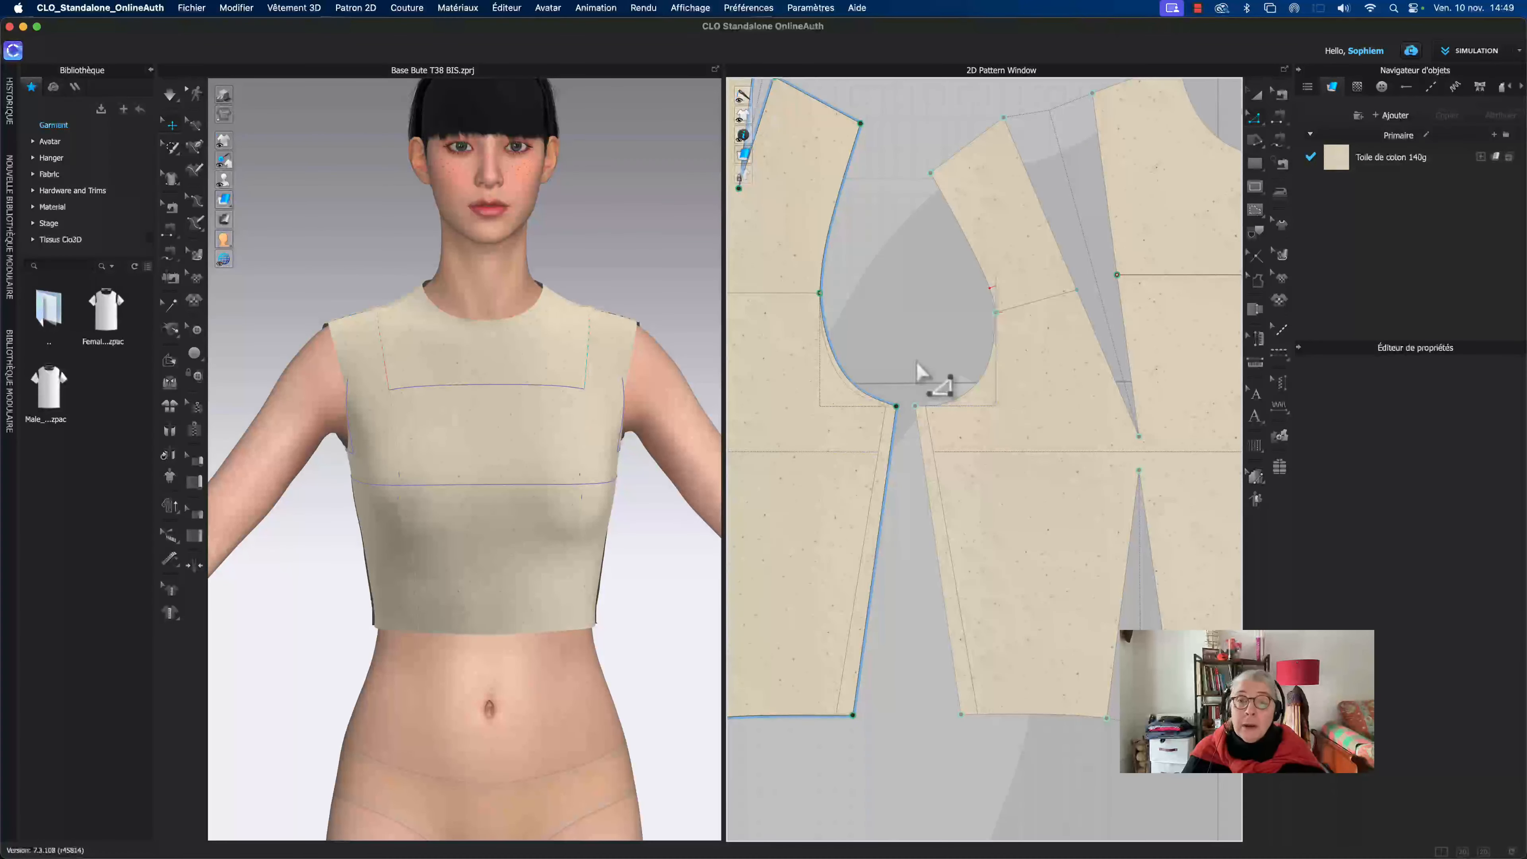
# Step: Add a straight measurement on the back piece from the mid-armhole point to the underarm point
pyautogui.moveTo(881, 285); pyautogui.dragTo(919, 366, button='middle')
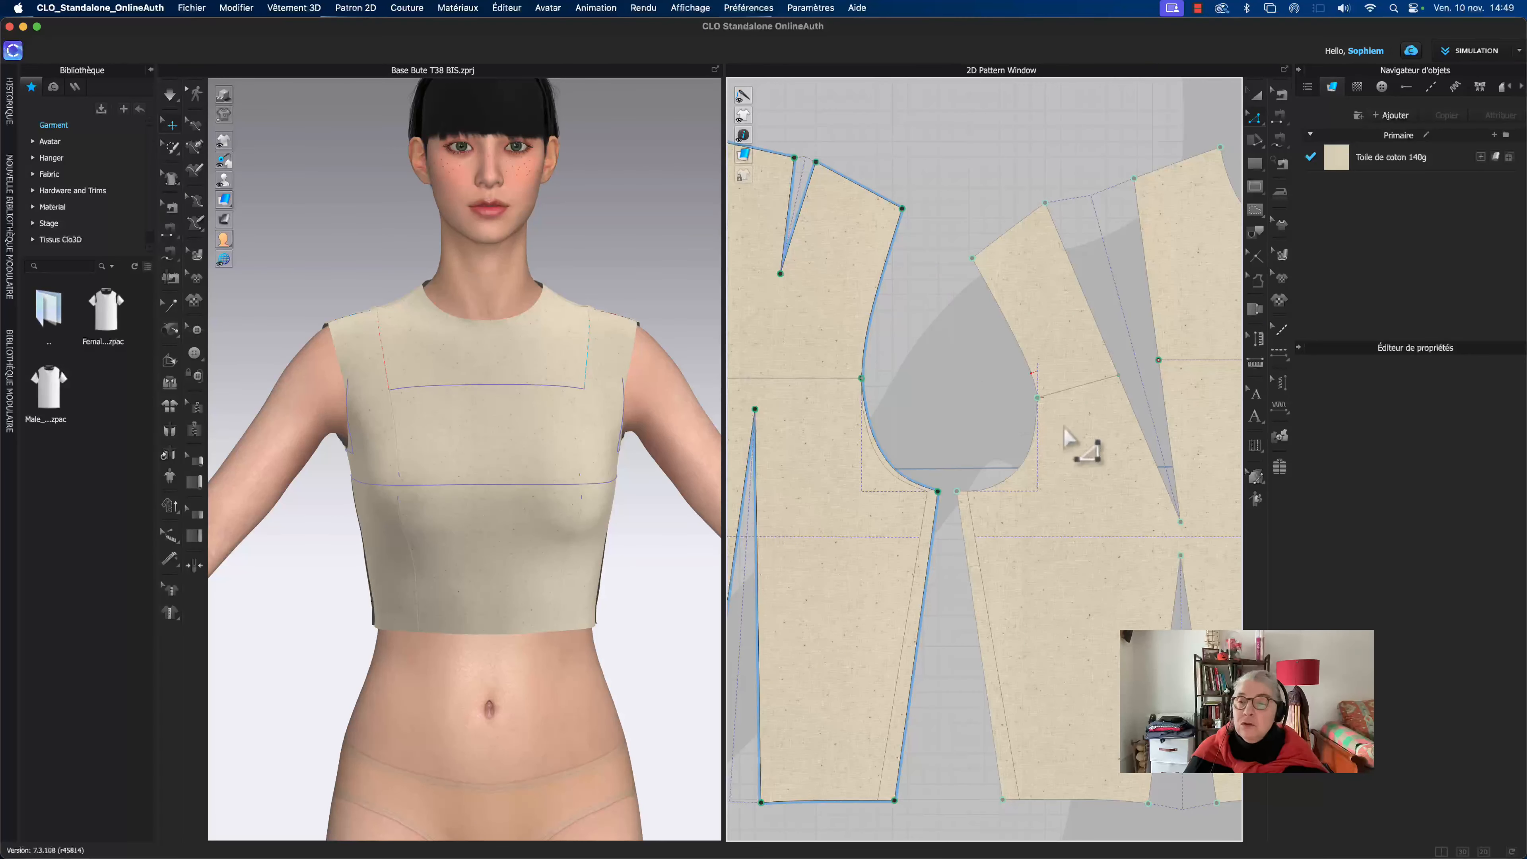
pyautogui.click(1255, 363)
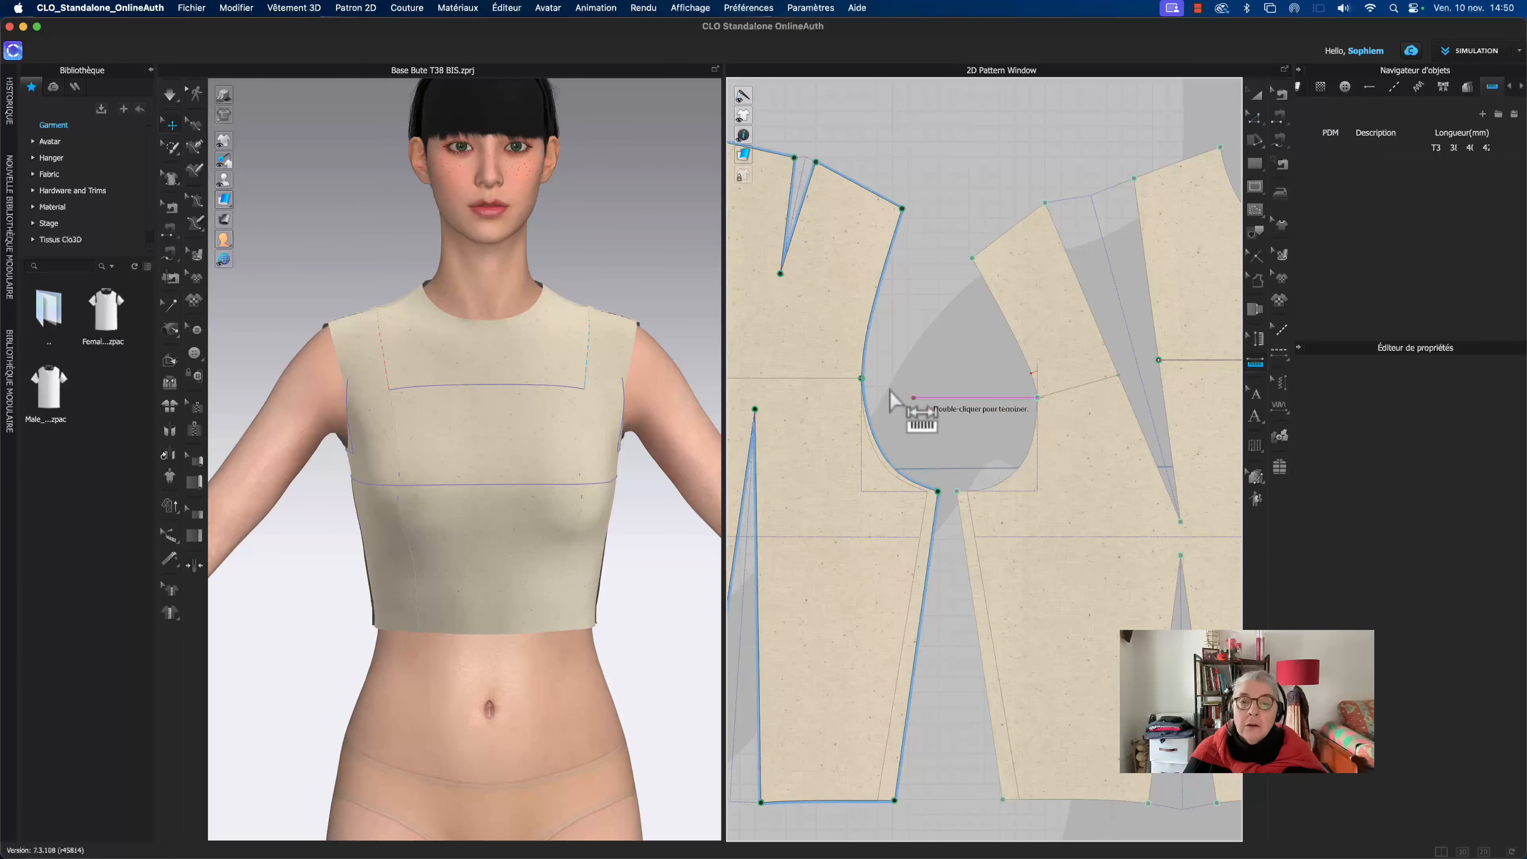
pyautogui.click(861, 378)
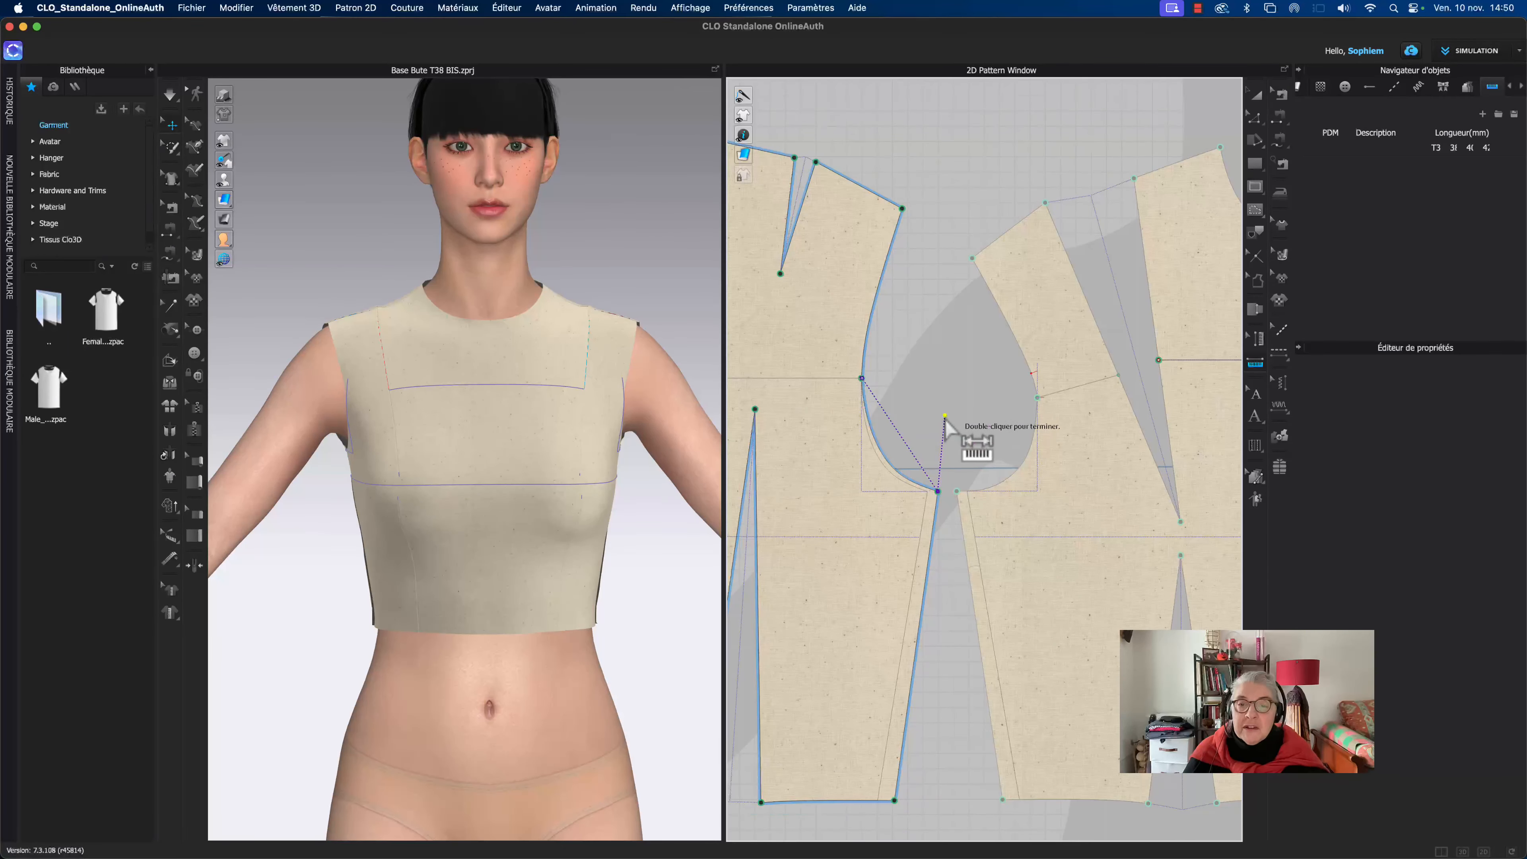
pyautogui.click(938, 493)
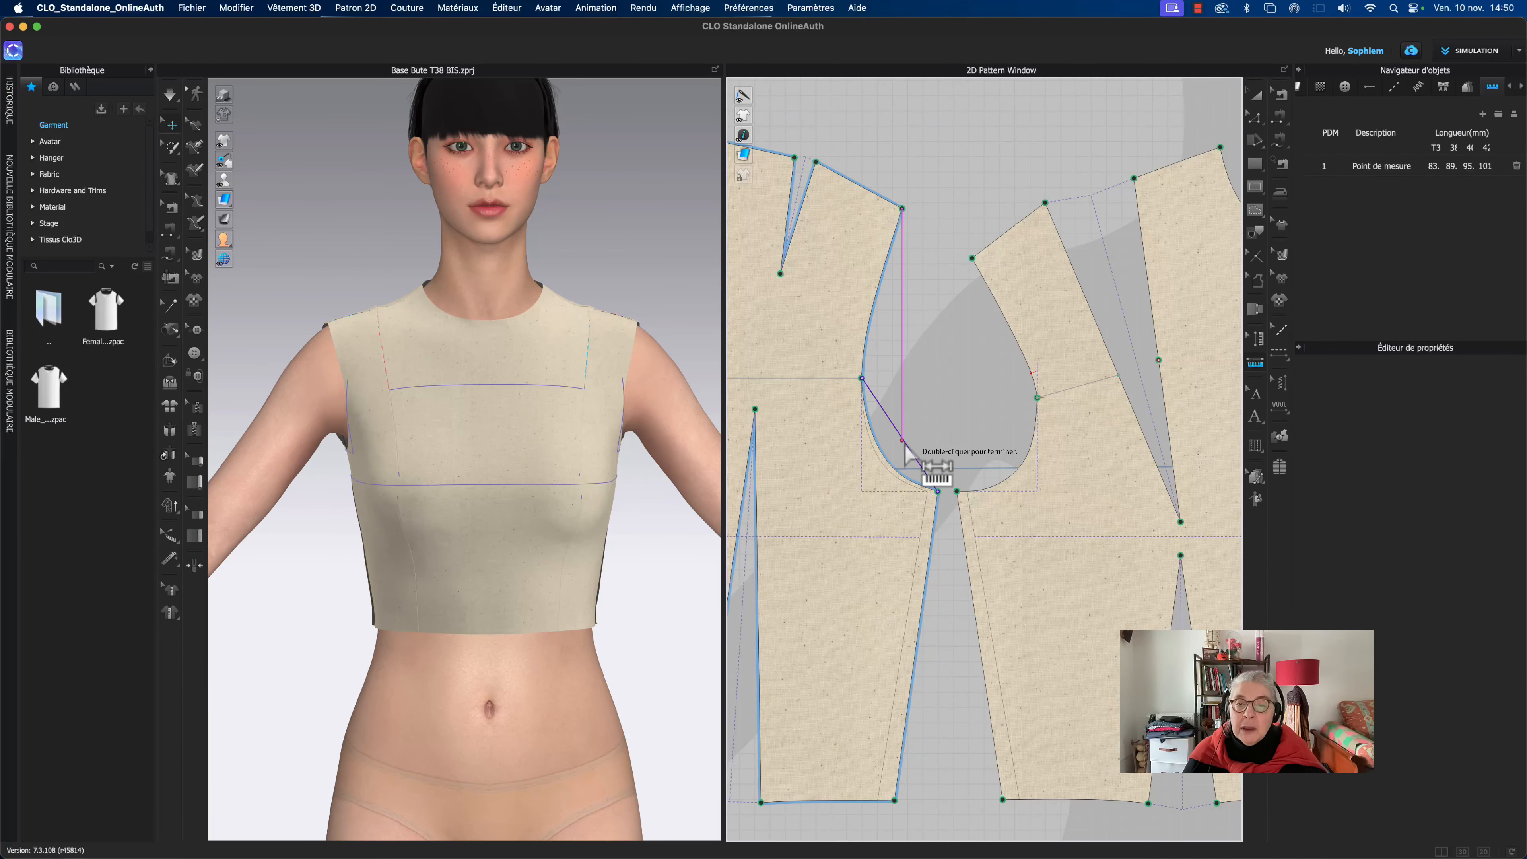
pyautogui.press('Escape')
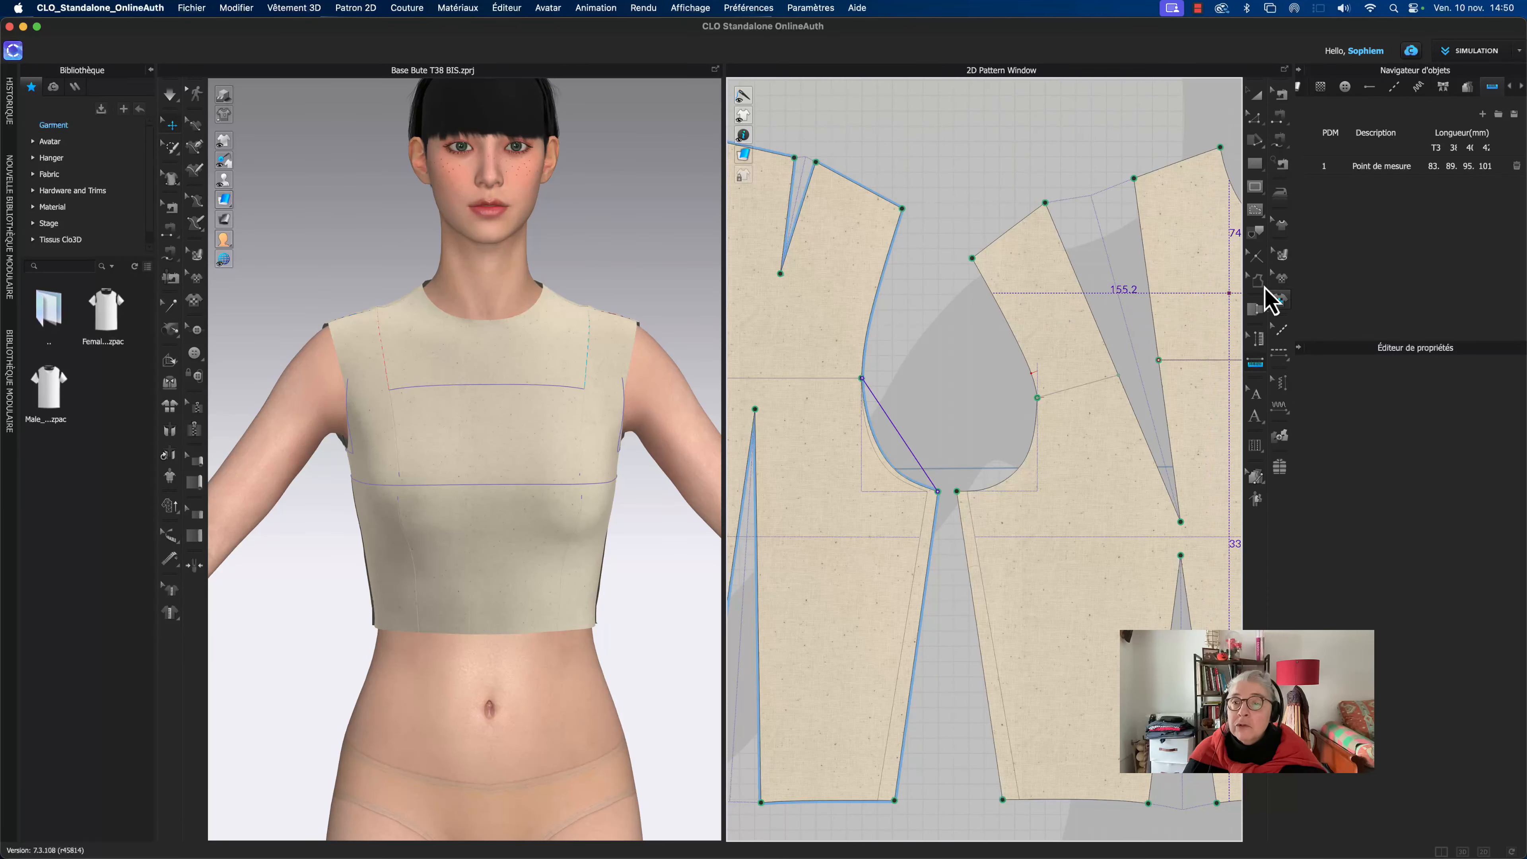
# Step: Set the back's lower armhole measurement to the segment type
pyautogui.click(1259, 341)
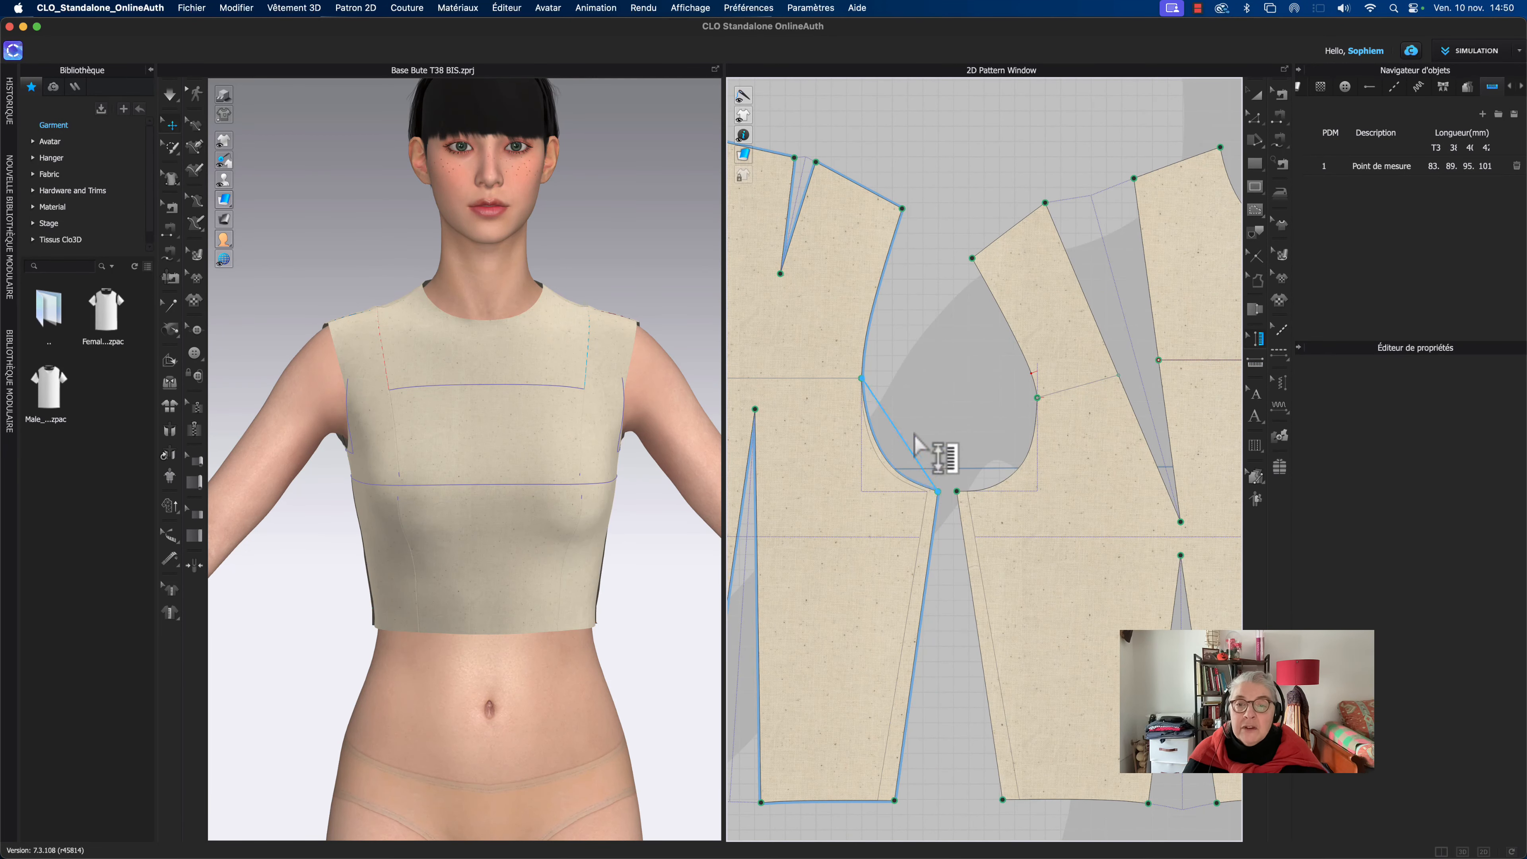
pyautogui.rightClick(909, 449)
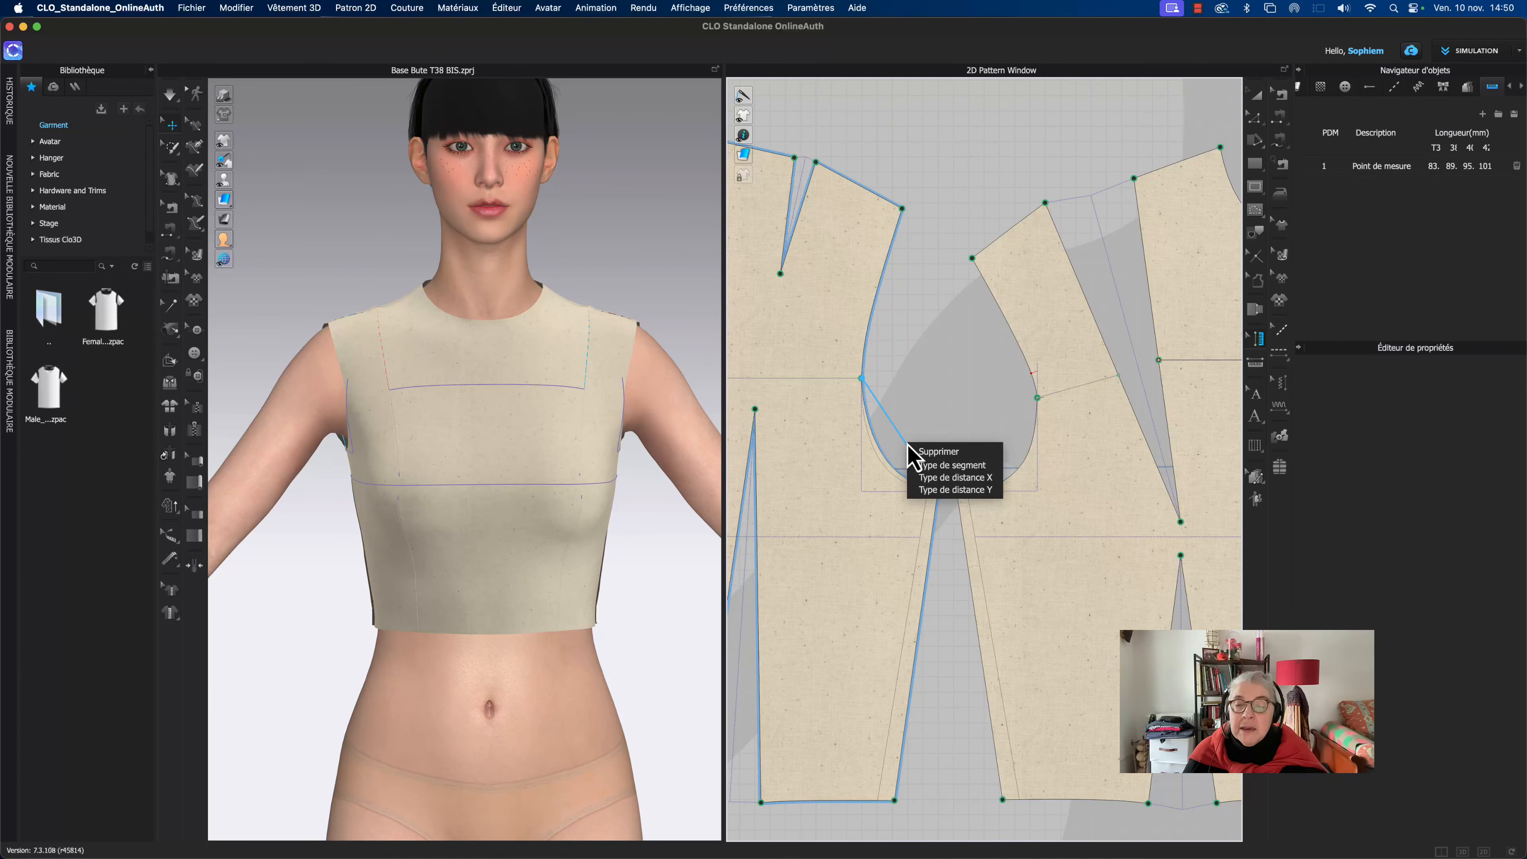
pyautogui.click(929, 466)
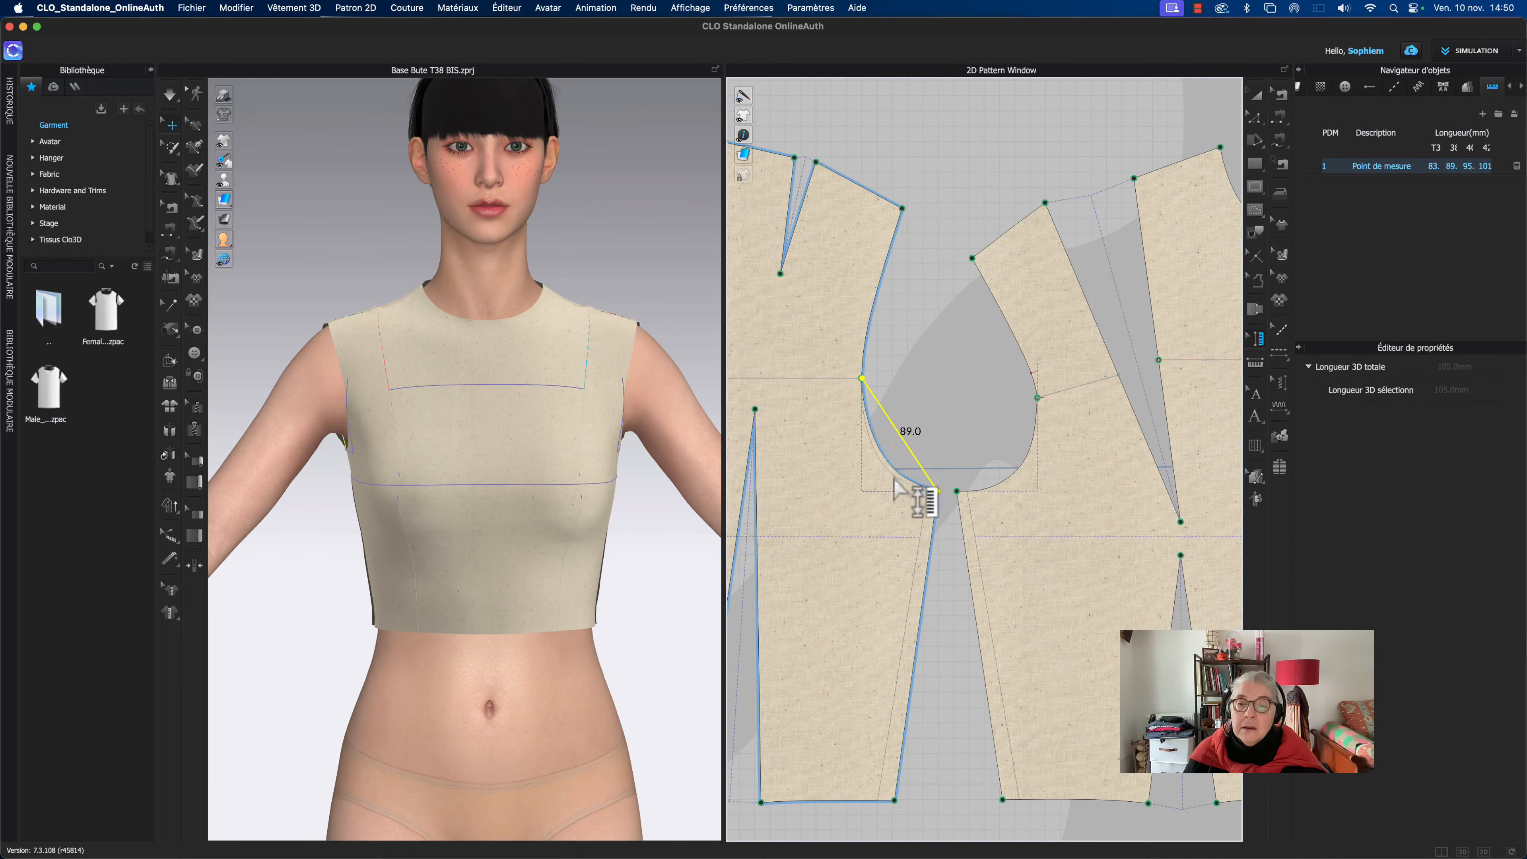
# Step: Try the Y-distance type on the back's lower armhole measurement, and undo the change
pyautogui.click(902, 459)
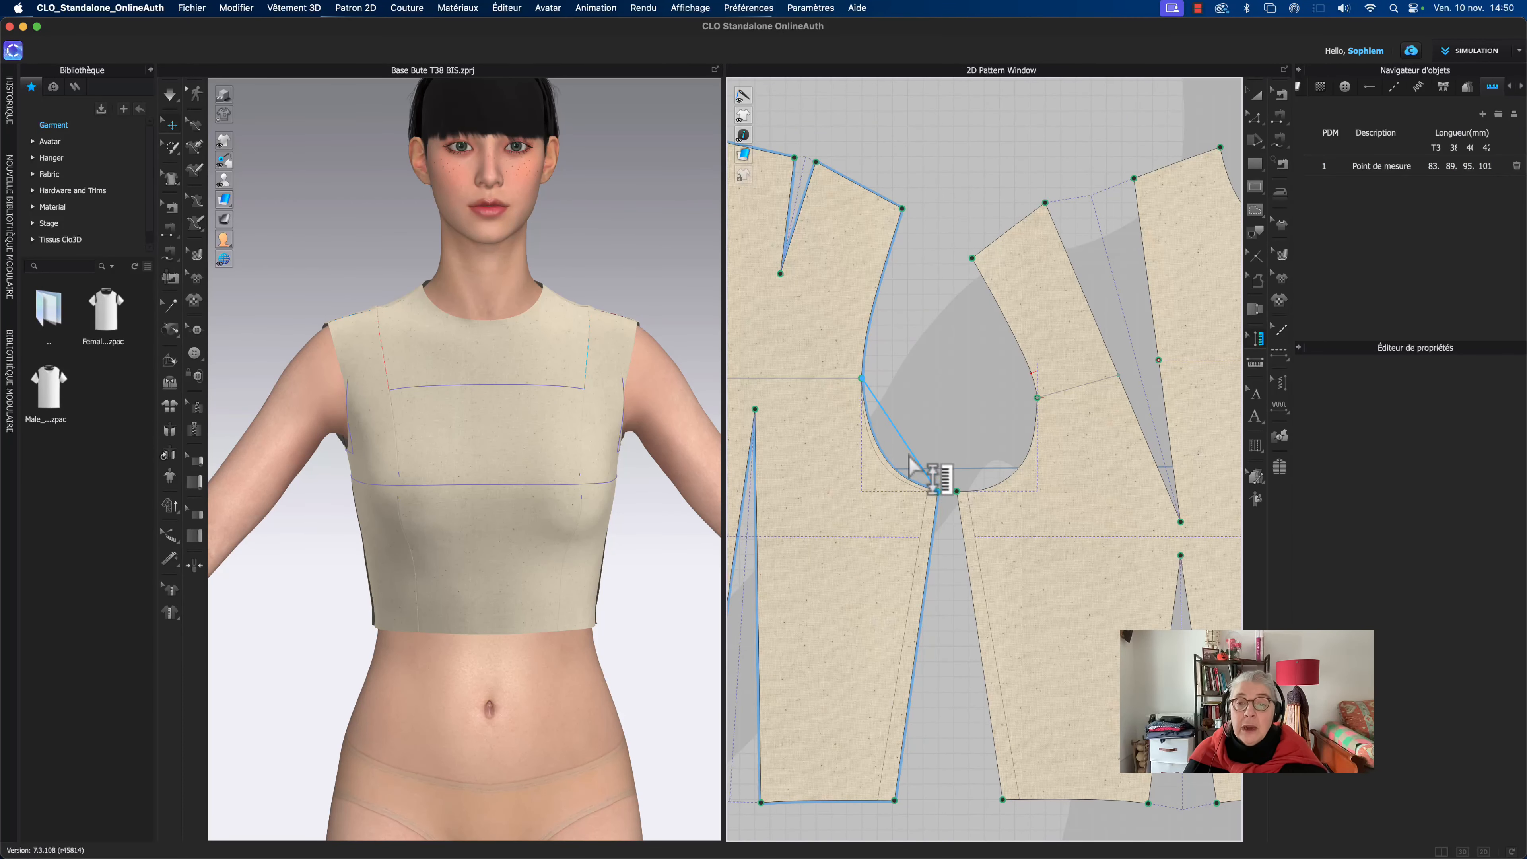
pyautogui.rightClick(909, 455)
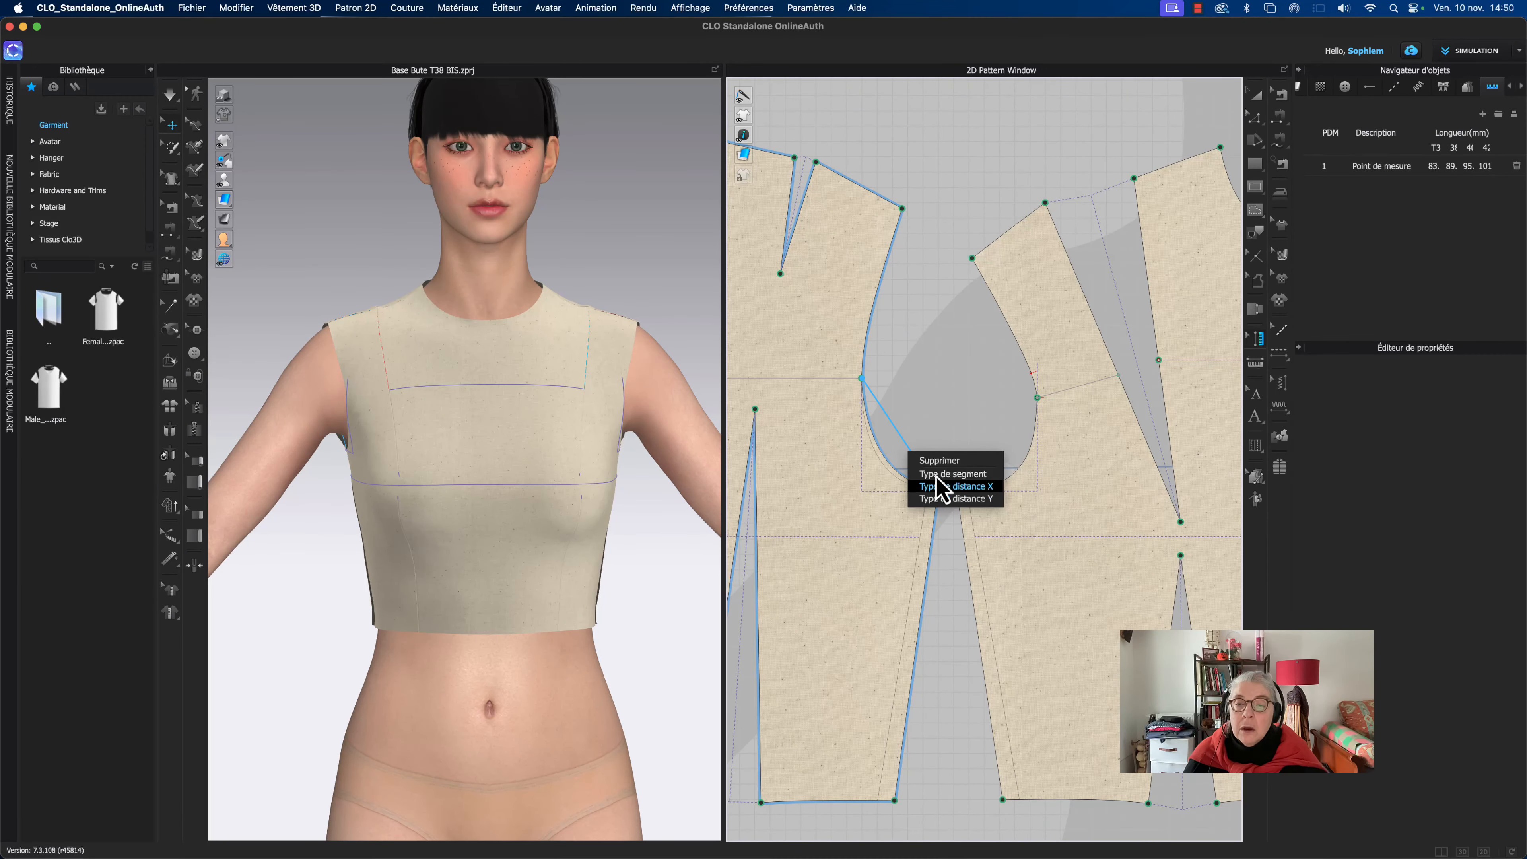
pyautogui.click(936, 499)
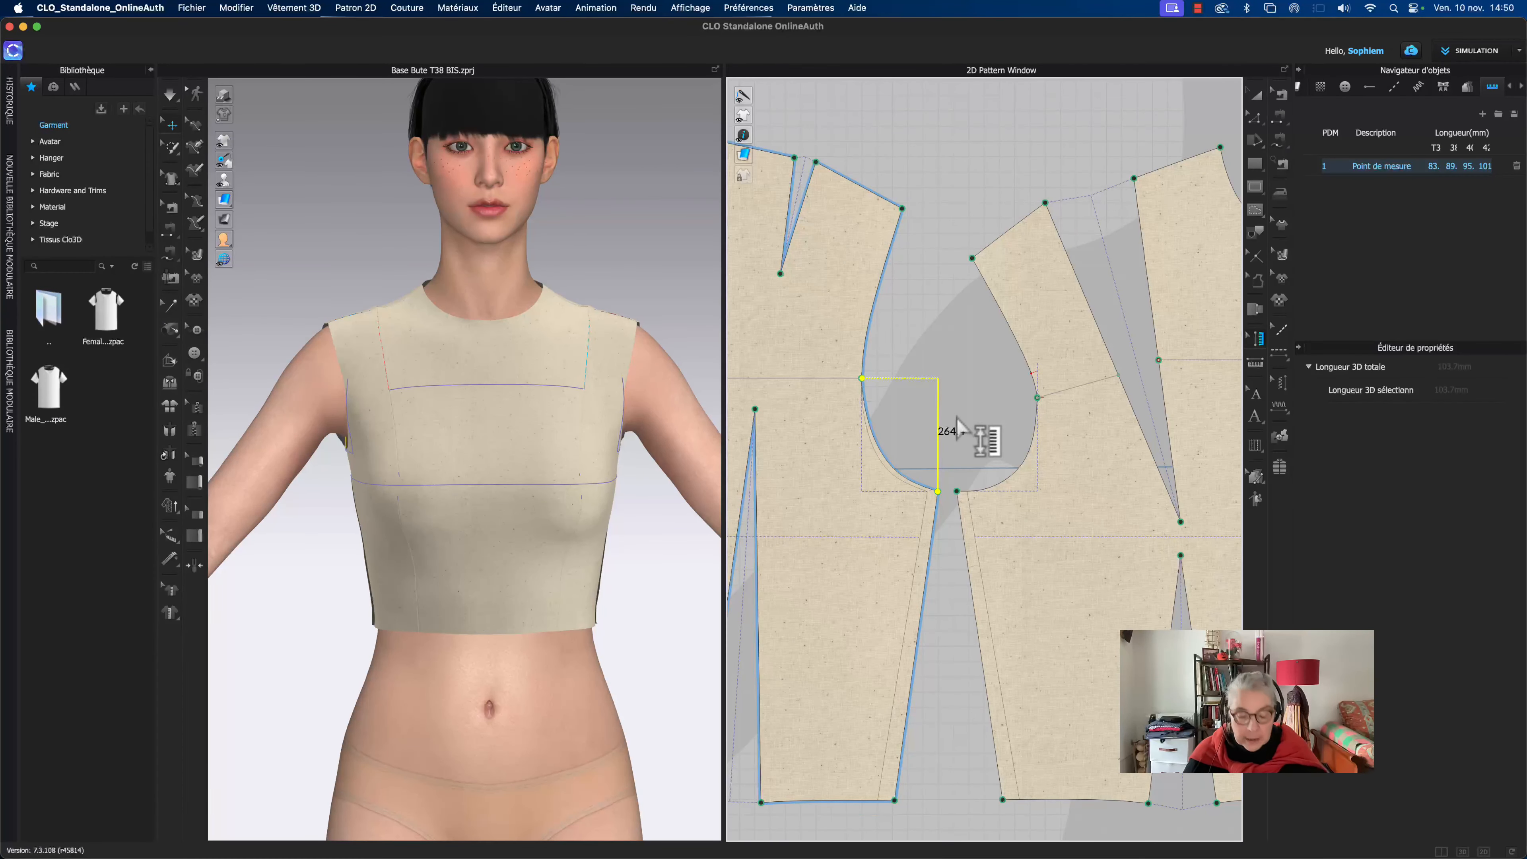
pyautogui.press('super+z')
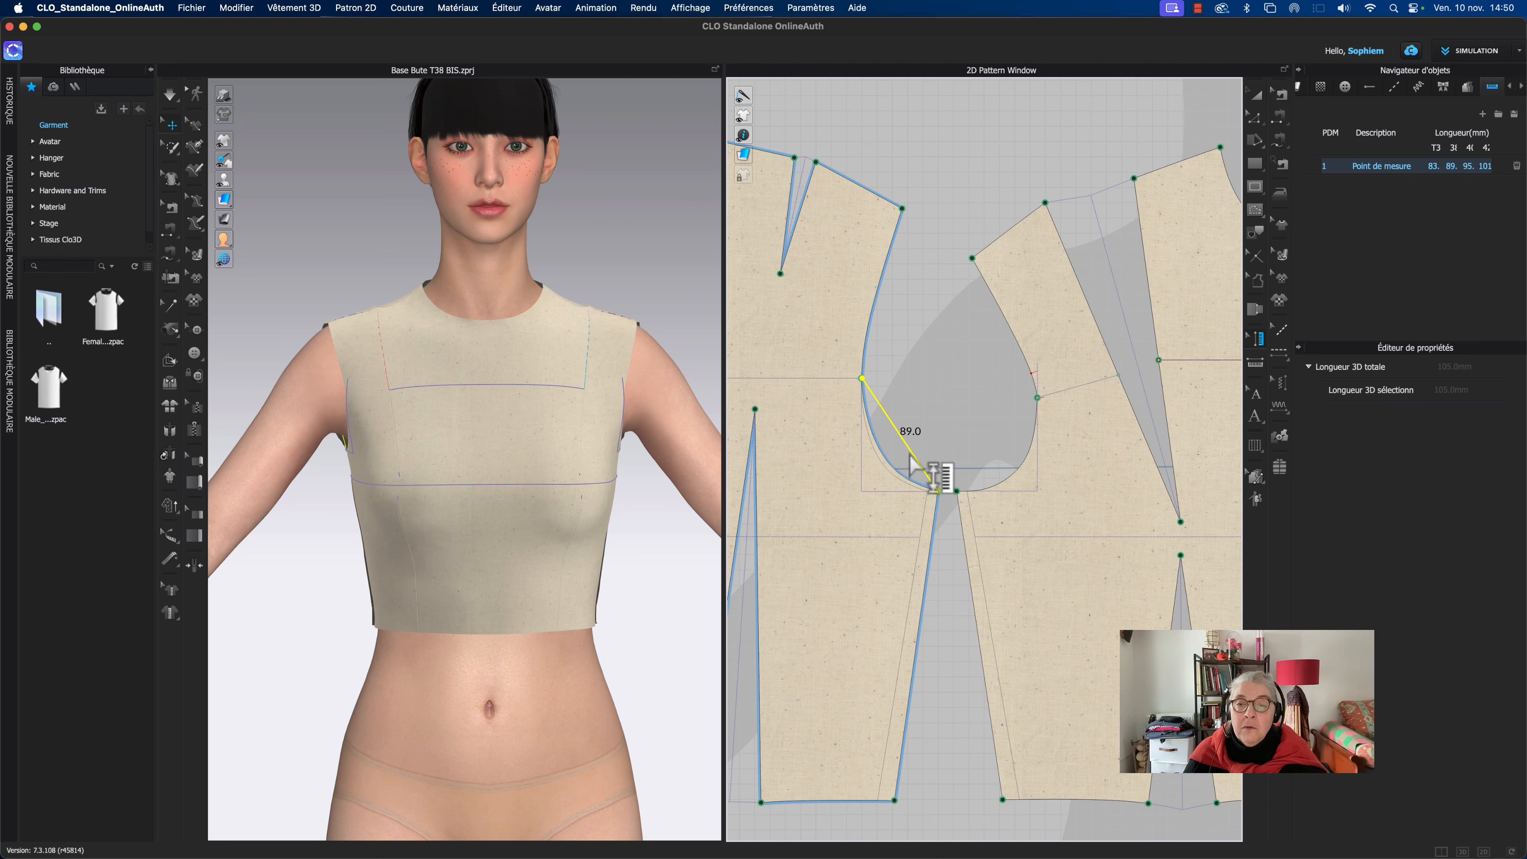
# Step: Try the segment type again on the back's lower armhole measurement, and undo back to before the measurement was added
pyautogui.rightClick(909, 453)
pyautogui.click(938, 475)
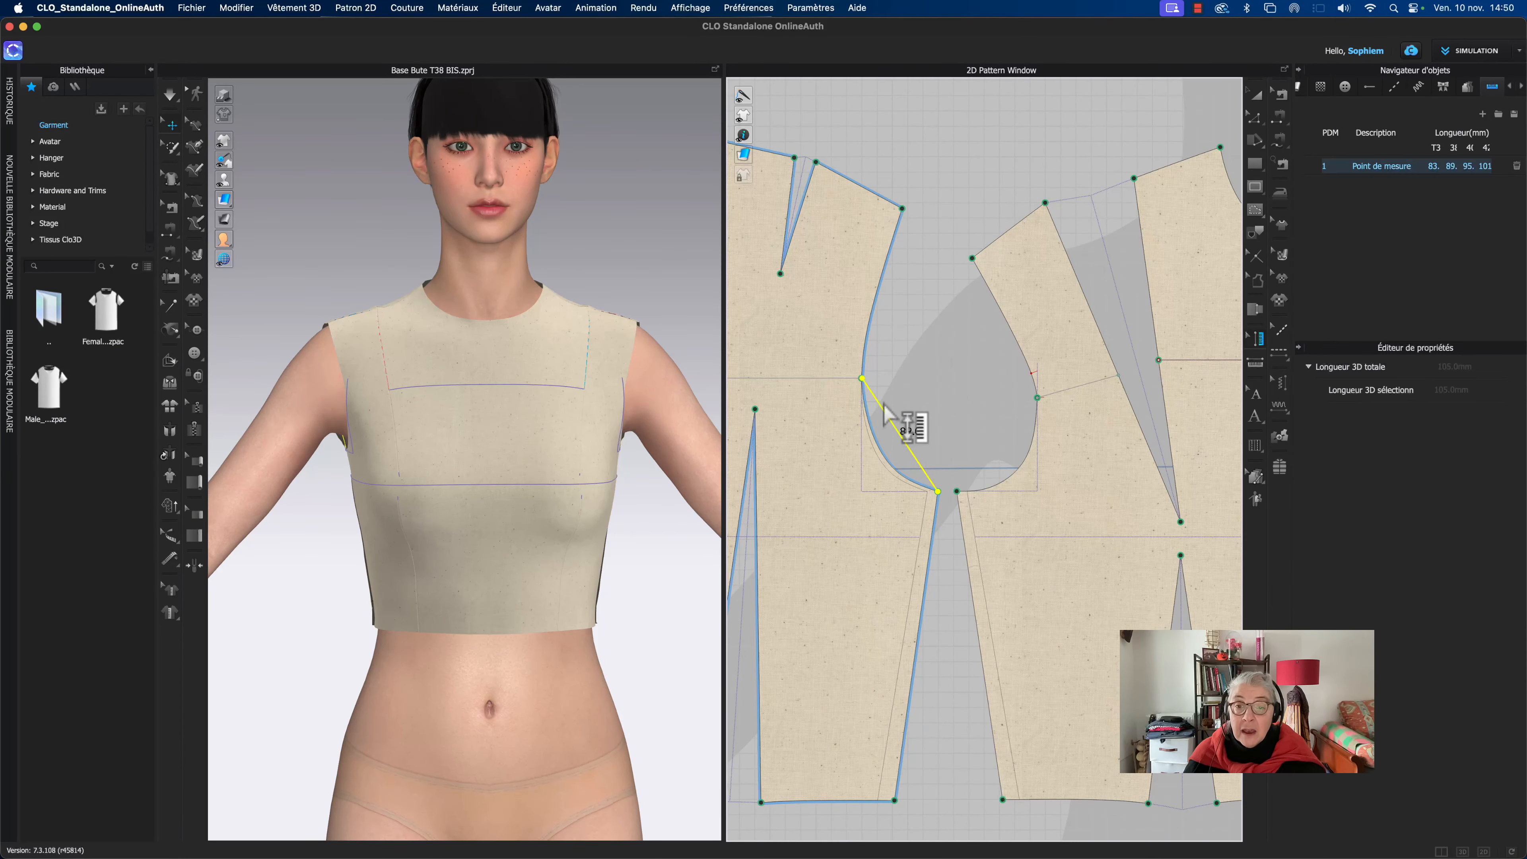
pyautogui.press('super+z')
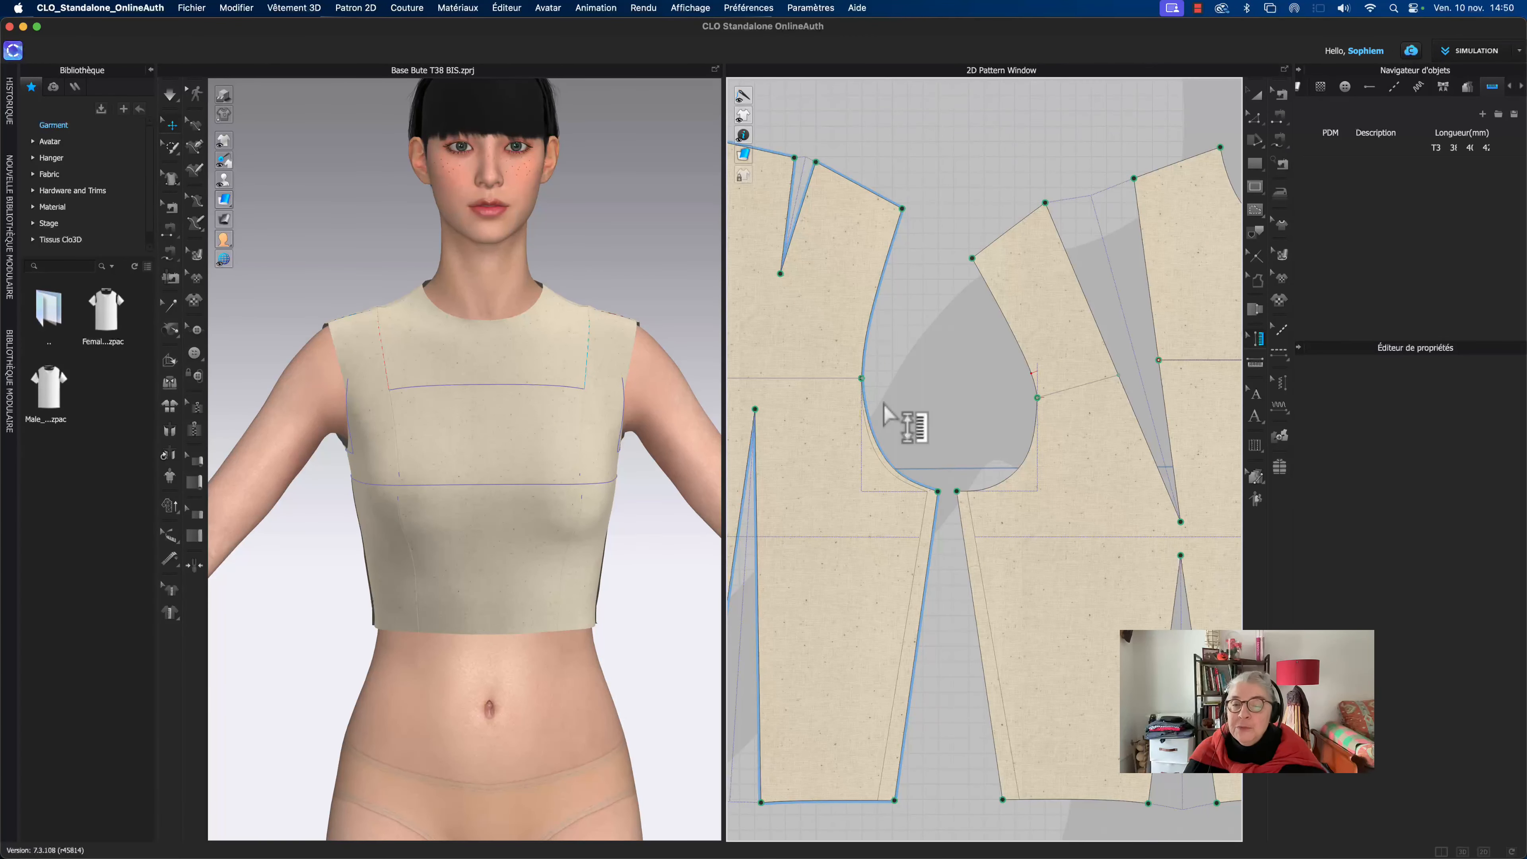
# Step: Add a straight measurement on the back piece from the underarm point to the mid-armhole point
pyautogui.click(1254, 363)
pyautogui.click(938, 491)
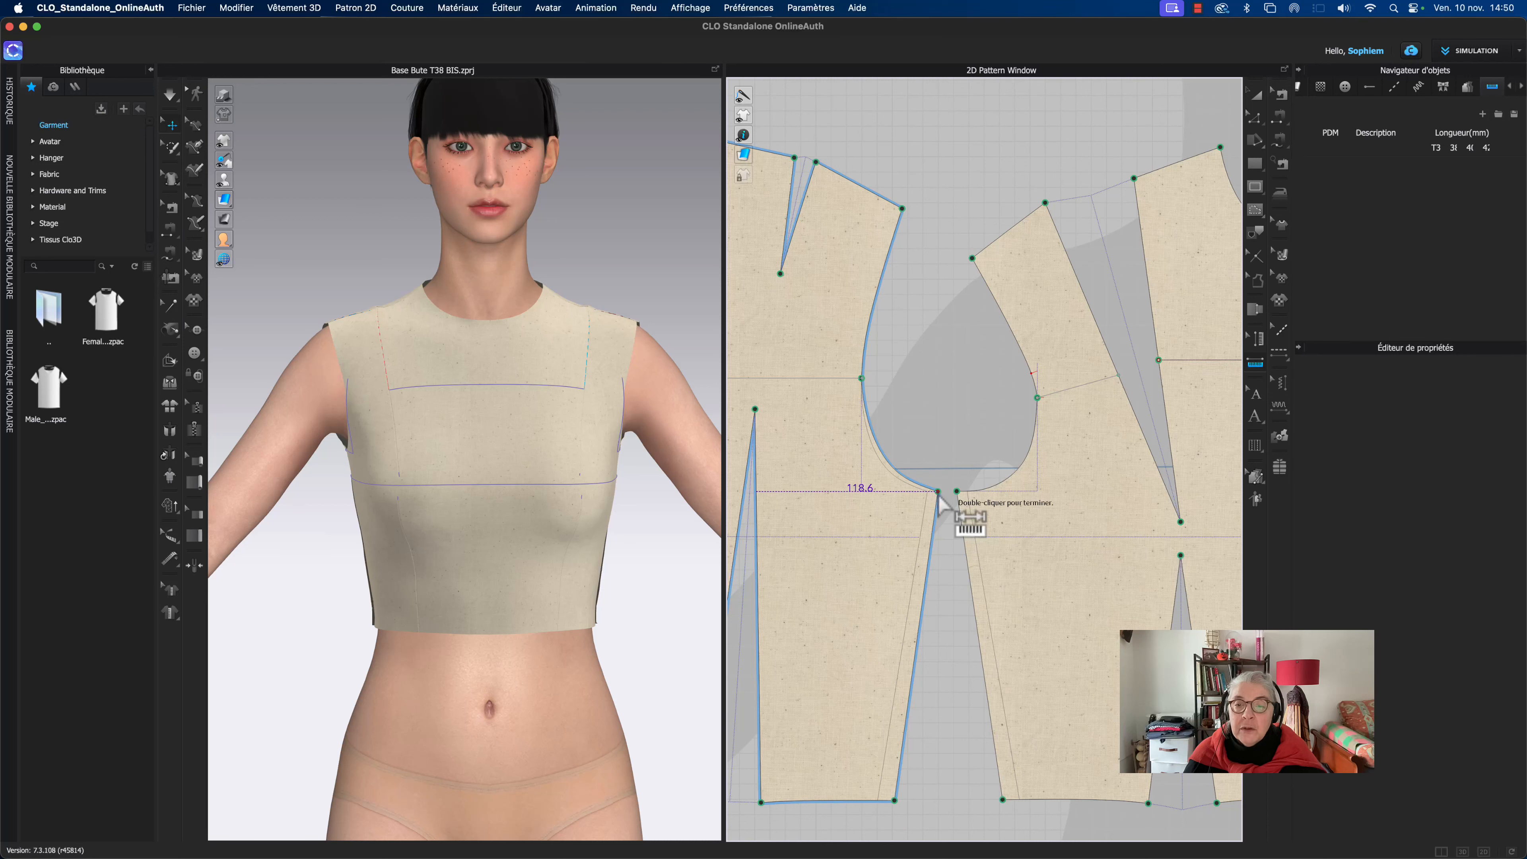
pyautogui.doubleClick(861, 378)
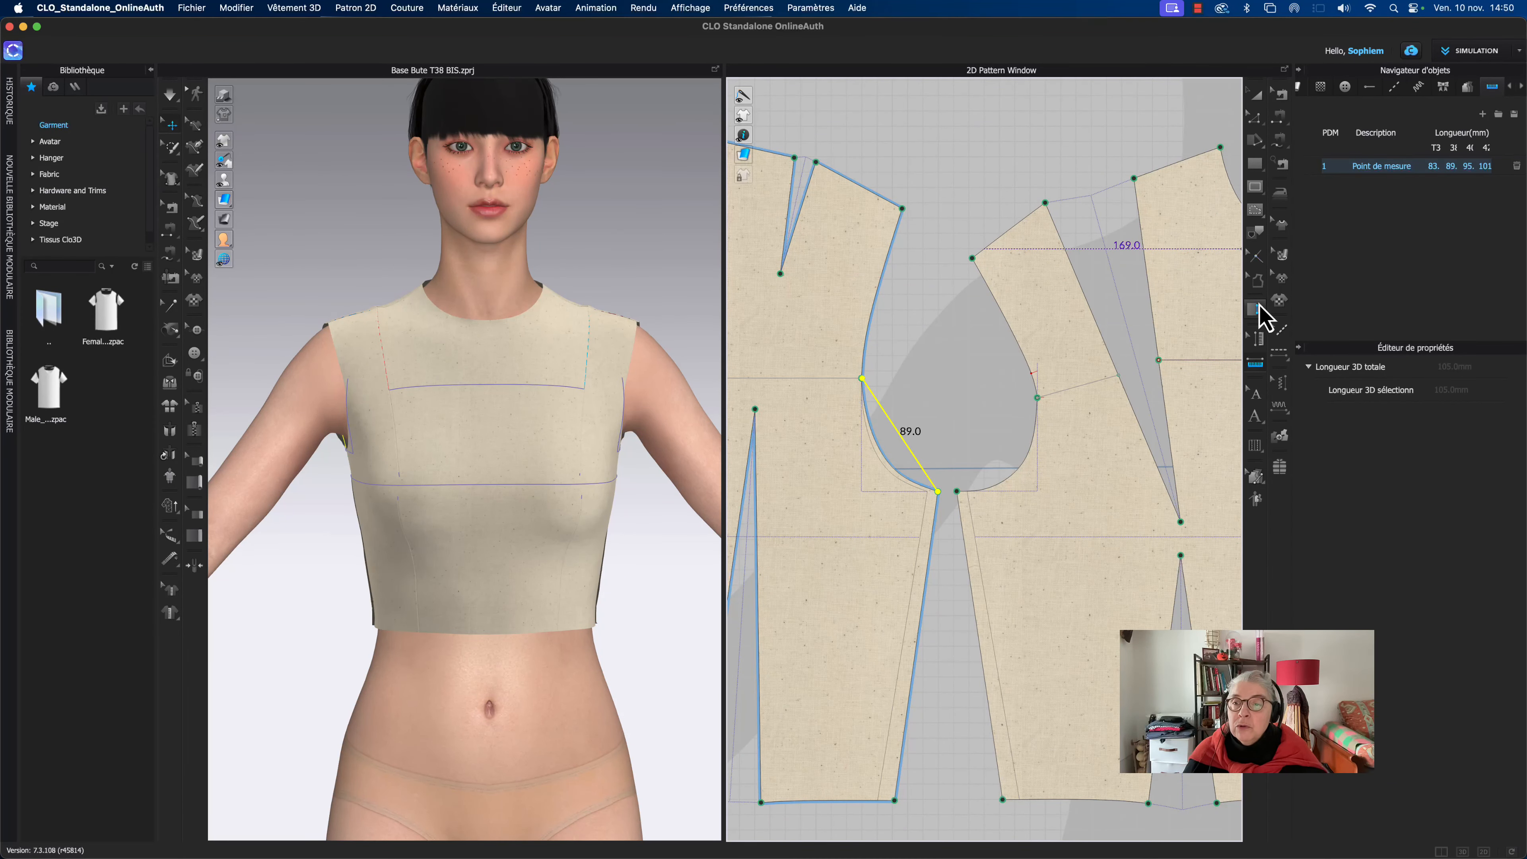
# Step: Try the segment type on the measurement drawn from the underarm upward, and delete that measurement
pyautogui.click(1258, 339)
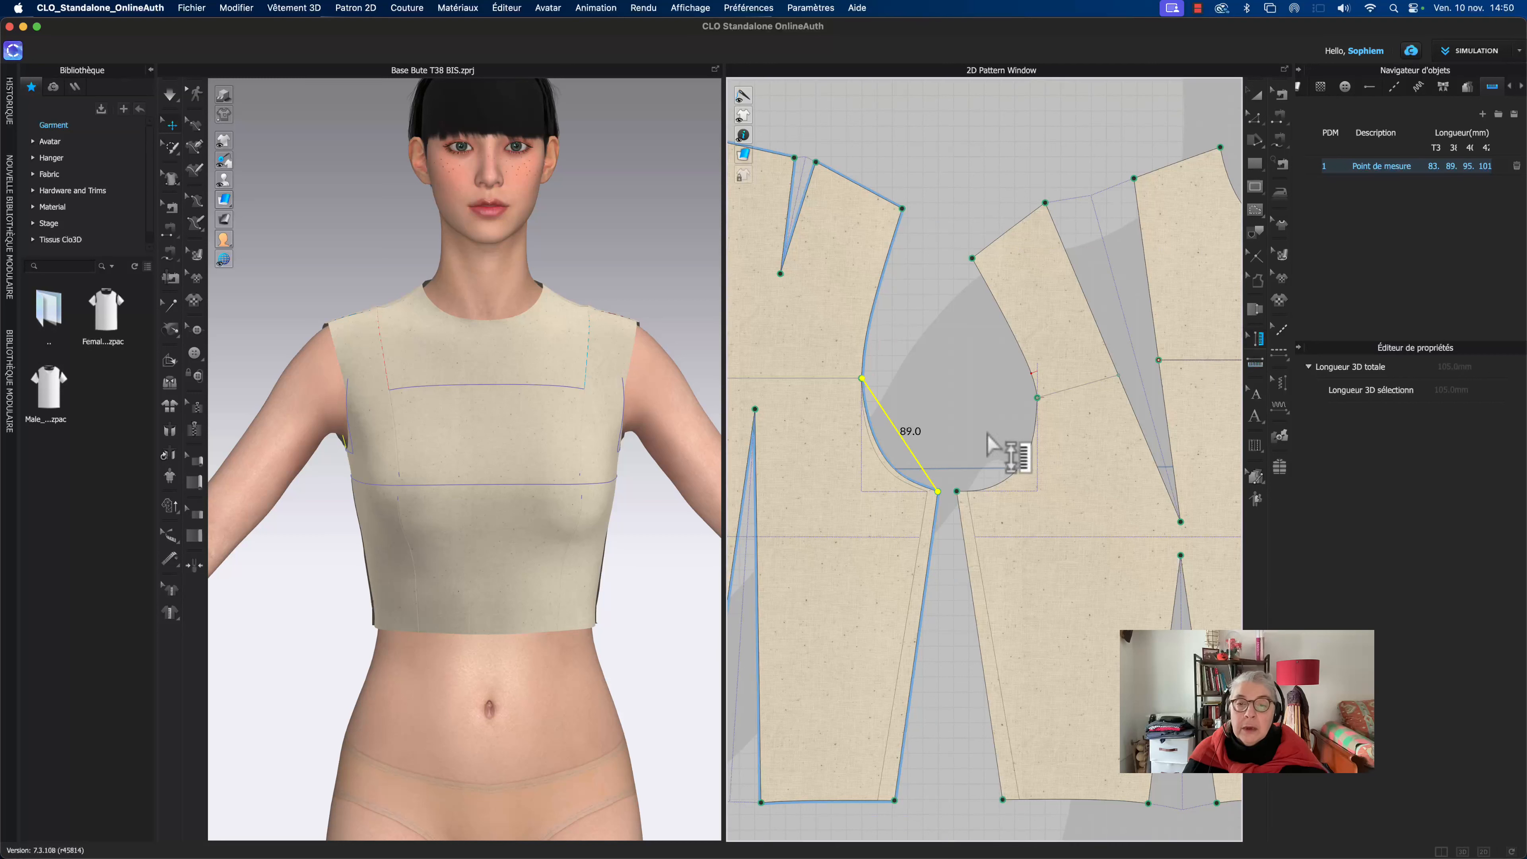
pyautogui.rightClick(907, 446)
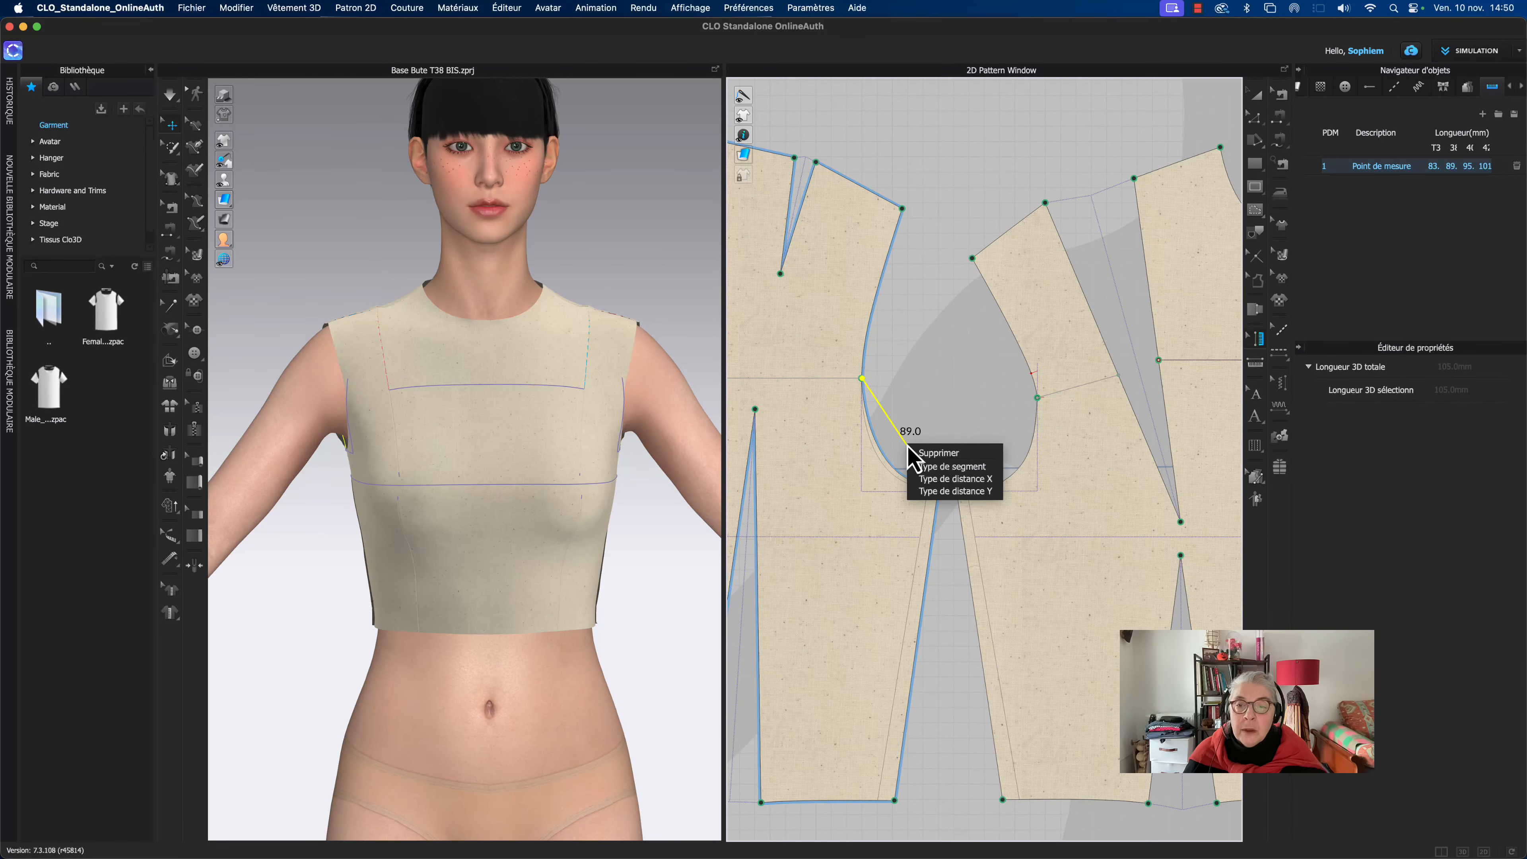
pyautogui.click(930, 467)
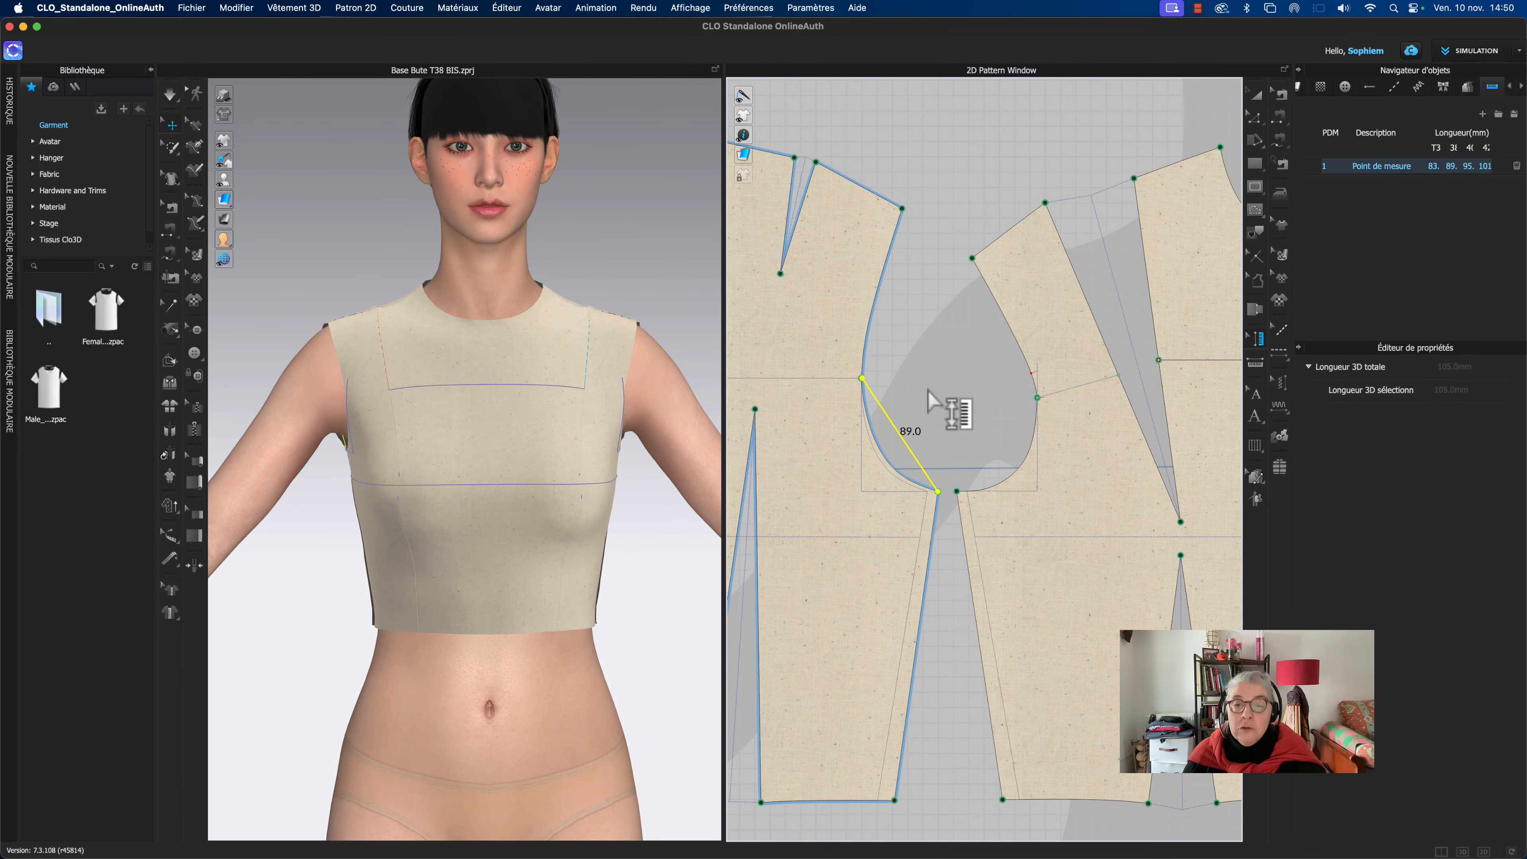
pyautogui.press('Delete')
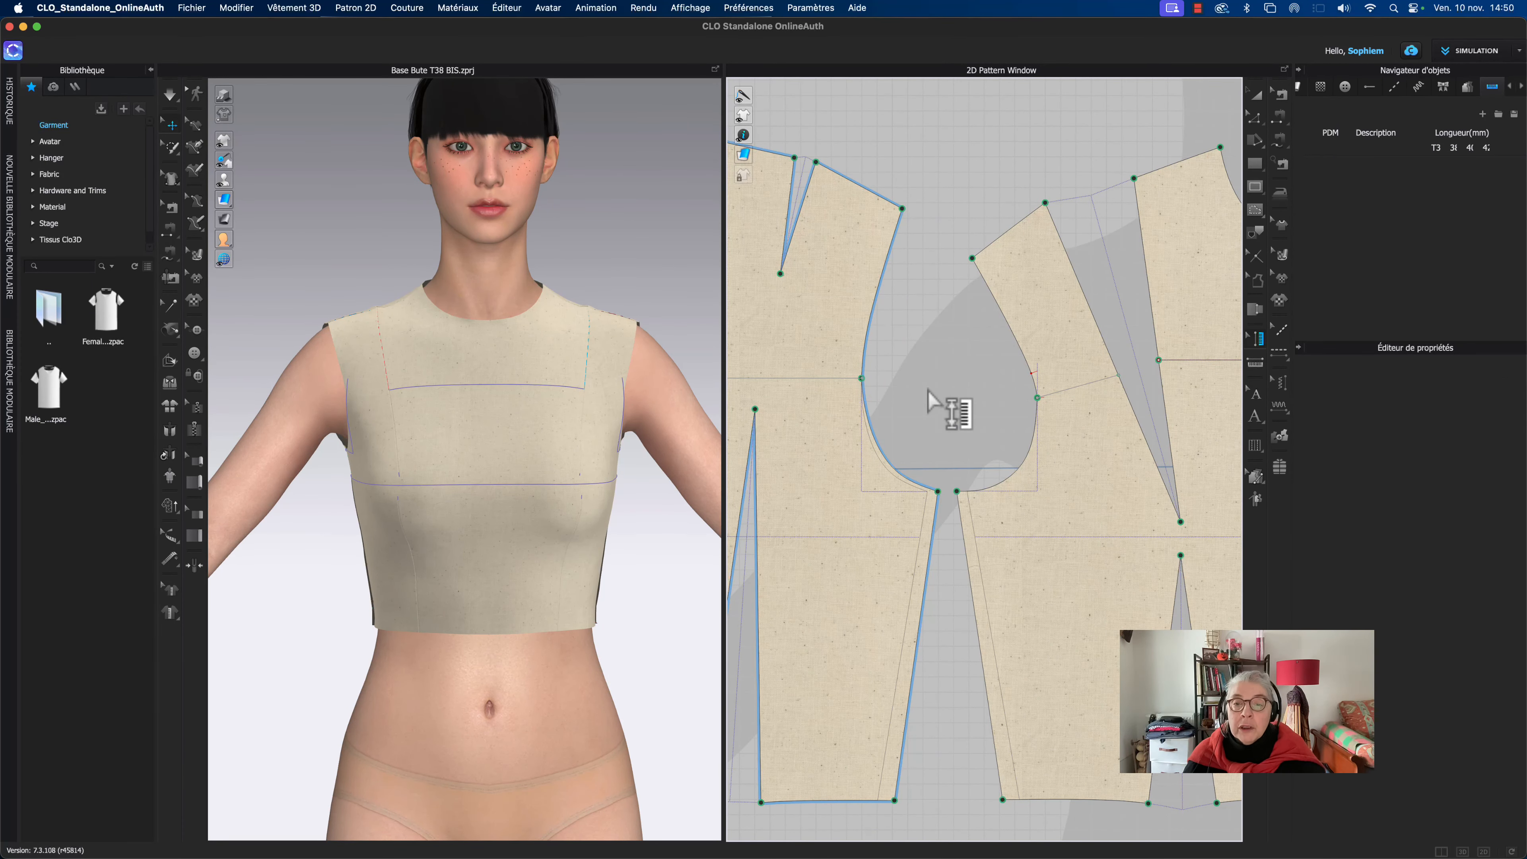
# Step: Add another straight measurement on the back armhole, starting at the mid-armhole point and ending at the underarm point
pyautogui.click(1256, 362)
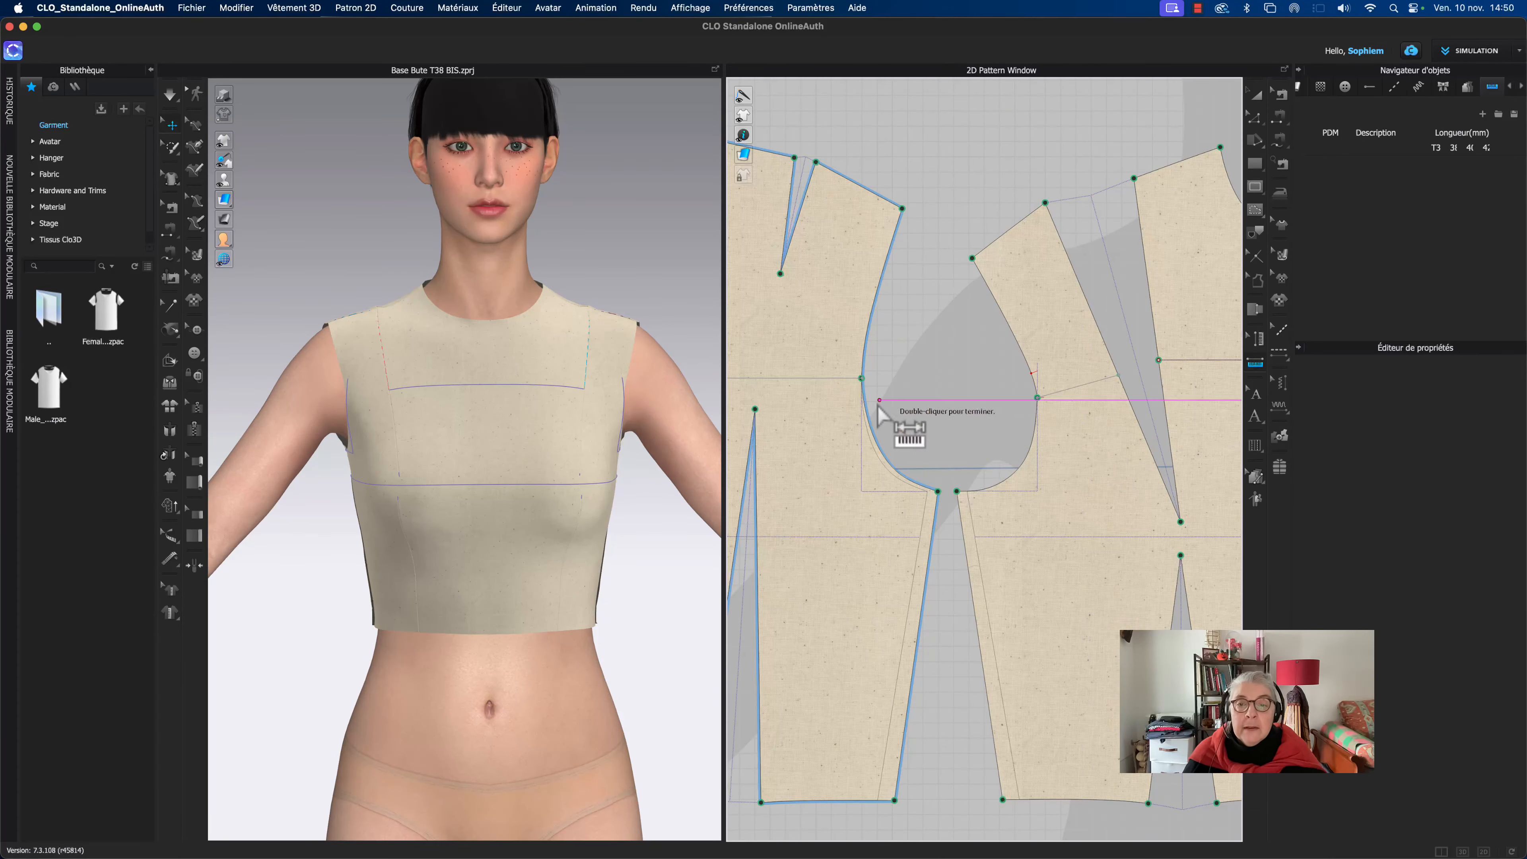
pyautogui.click(861, 378)
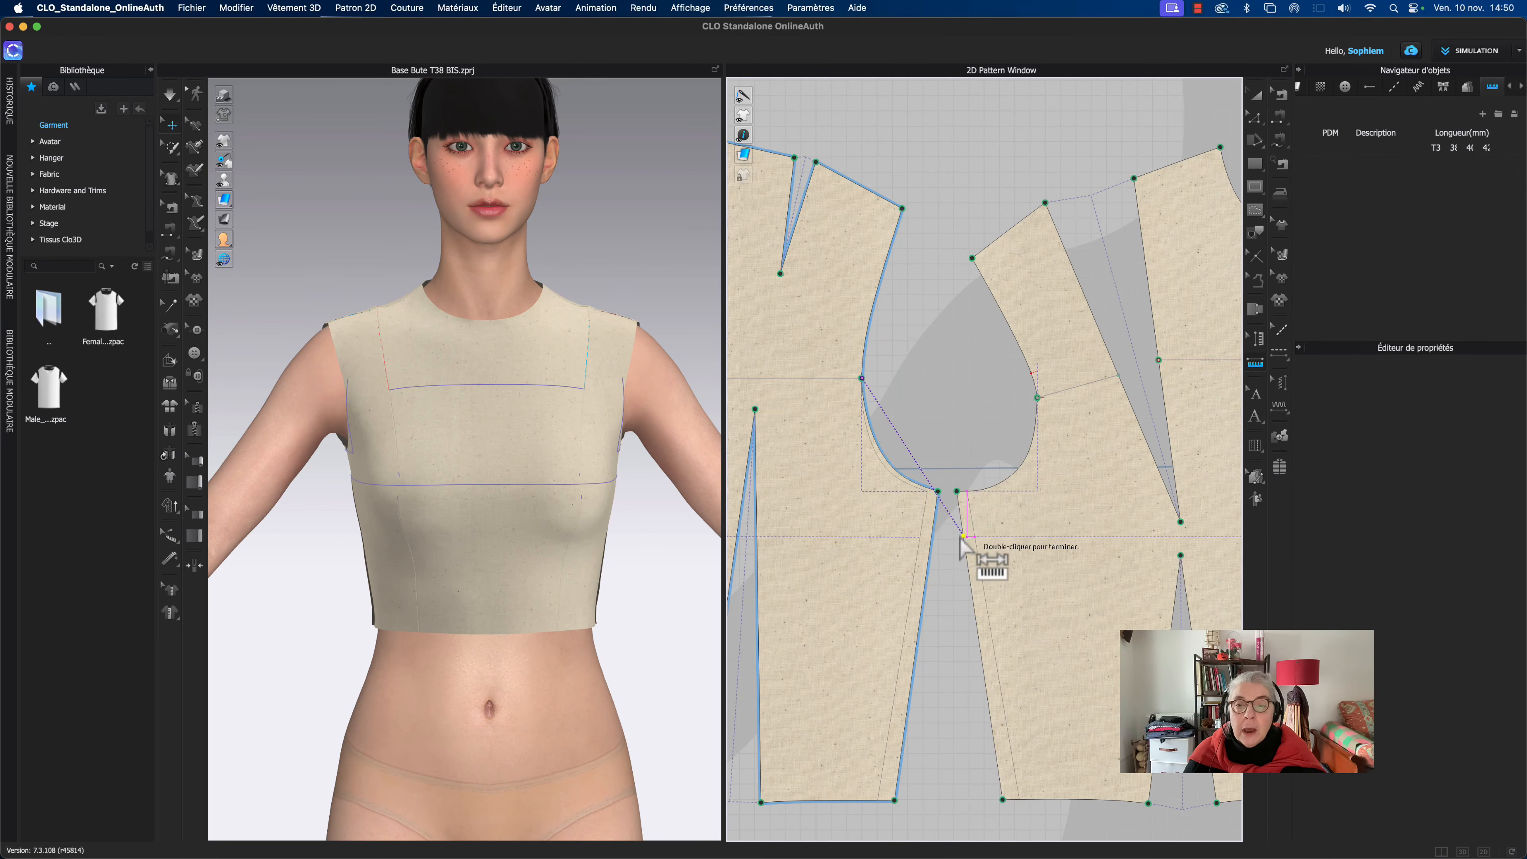
pyautogui.click(938, 491)
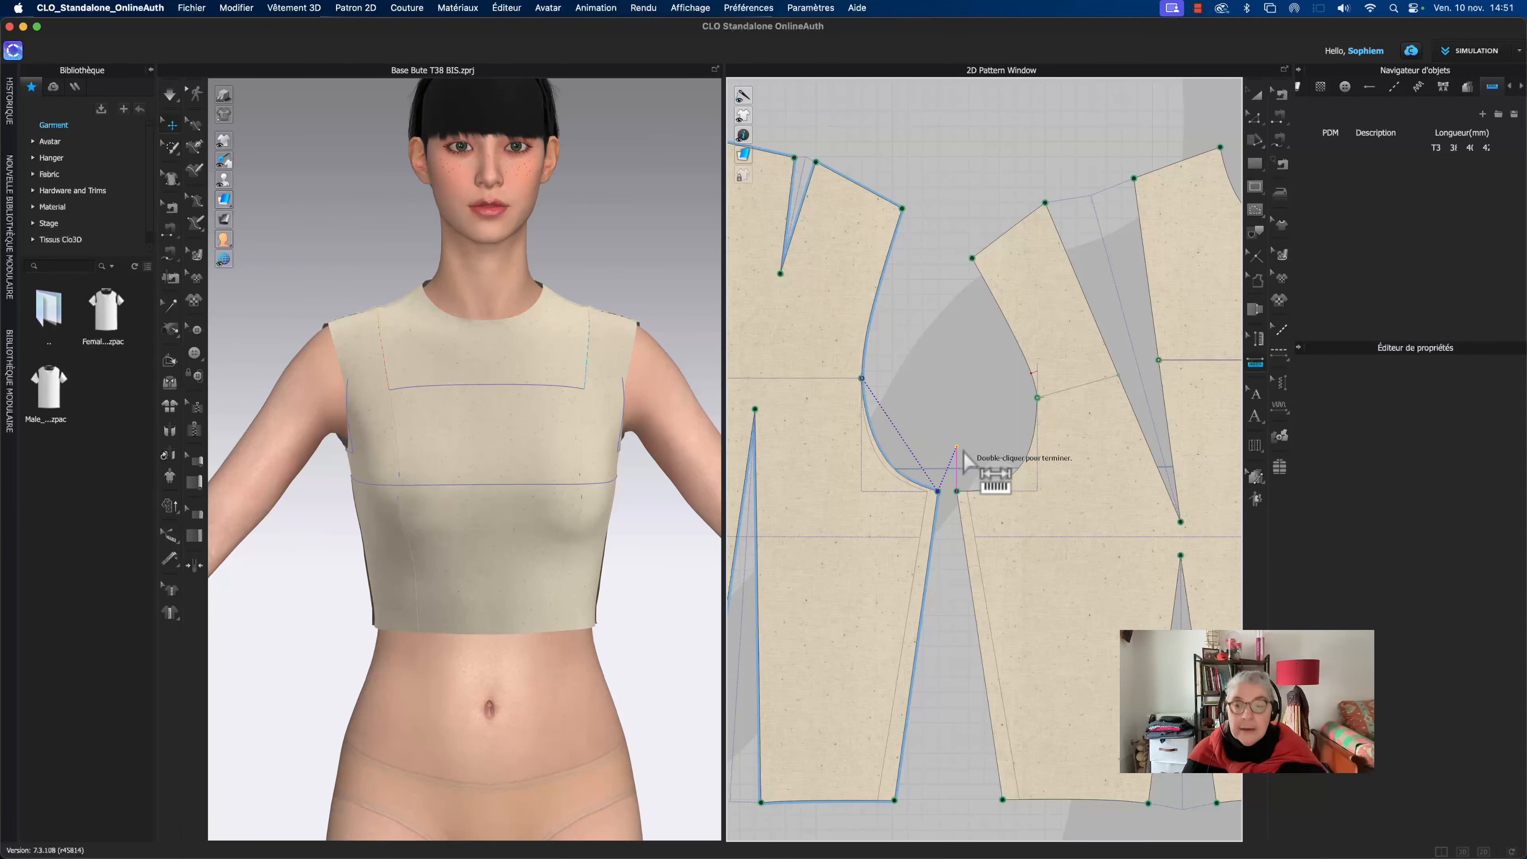
pyautogui.click(937, 492)
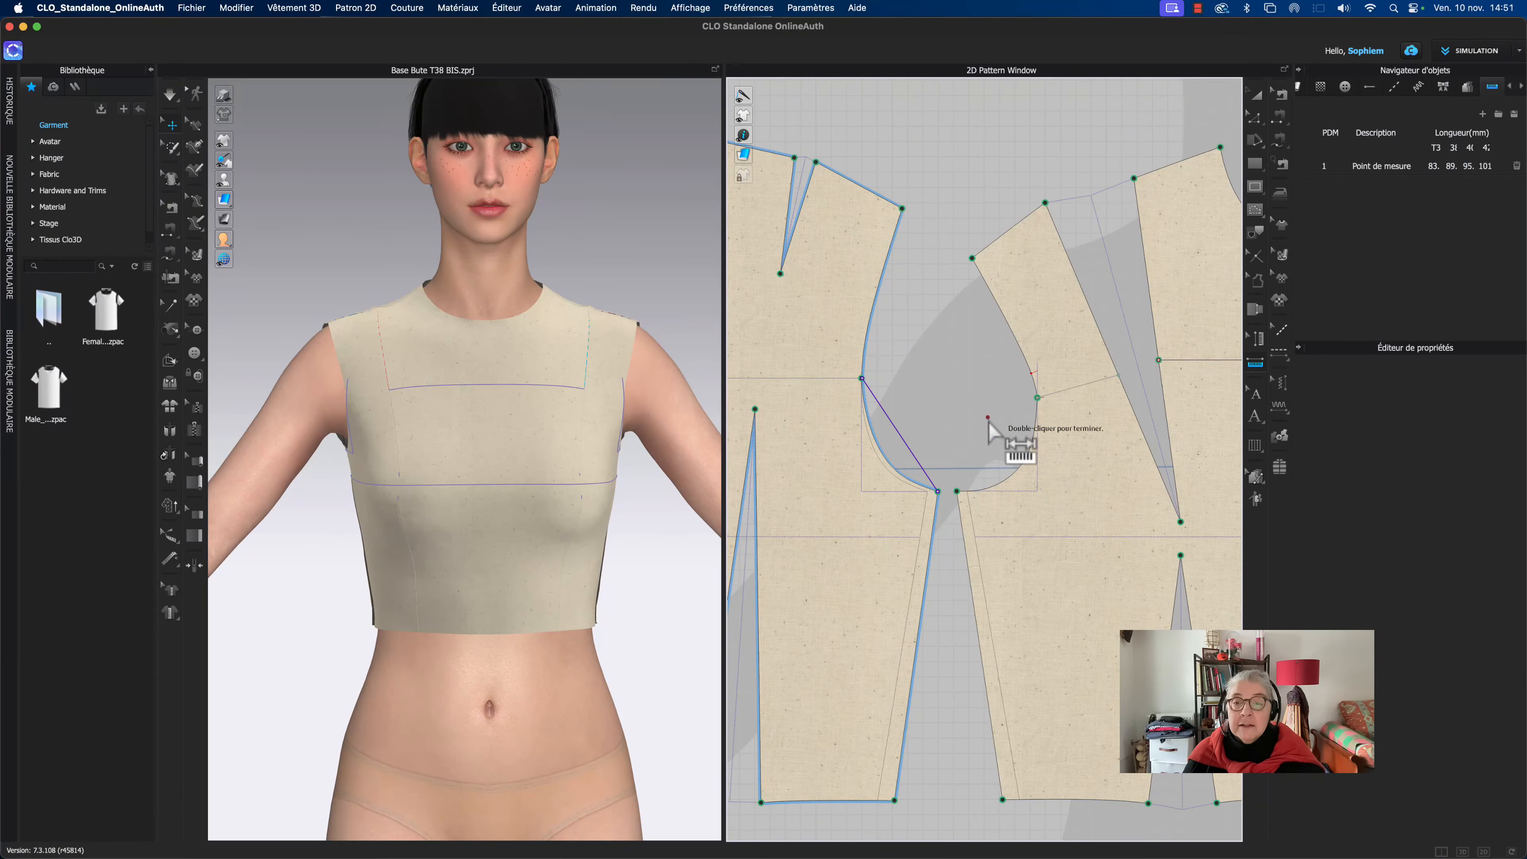
# Step: Try the segment type on the measurement drawn from mid-armhole down to the underarm, and delete that measurement
pyautogui.click(1256, 339)
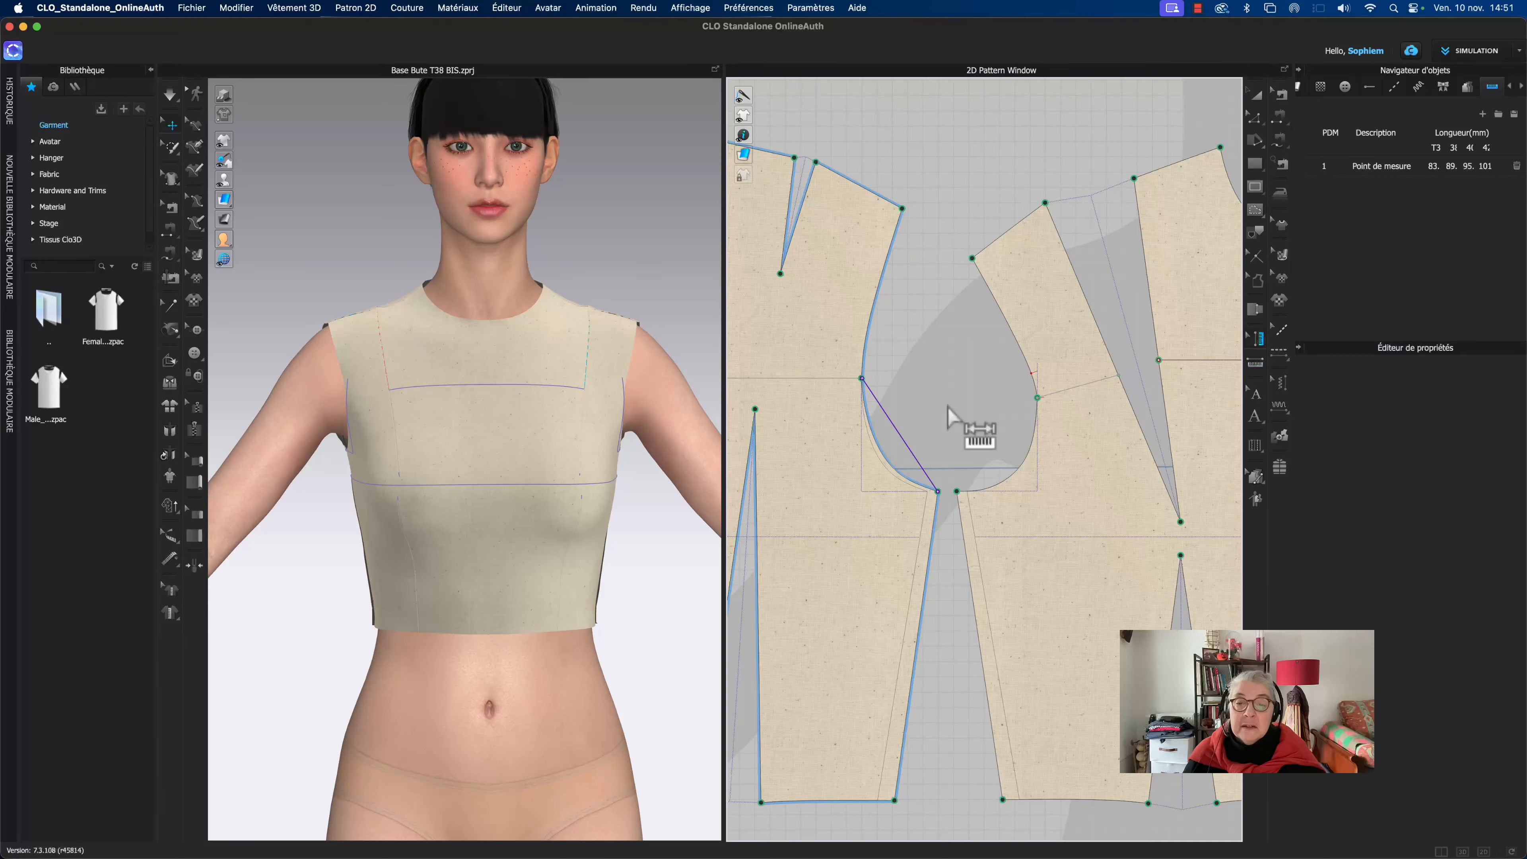
pyautogui.click(903, 439)
pyautogui.rightClick(898, 432)
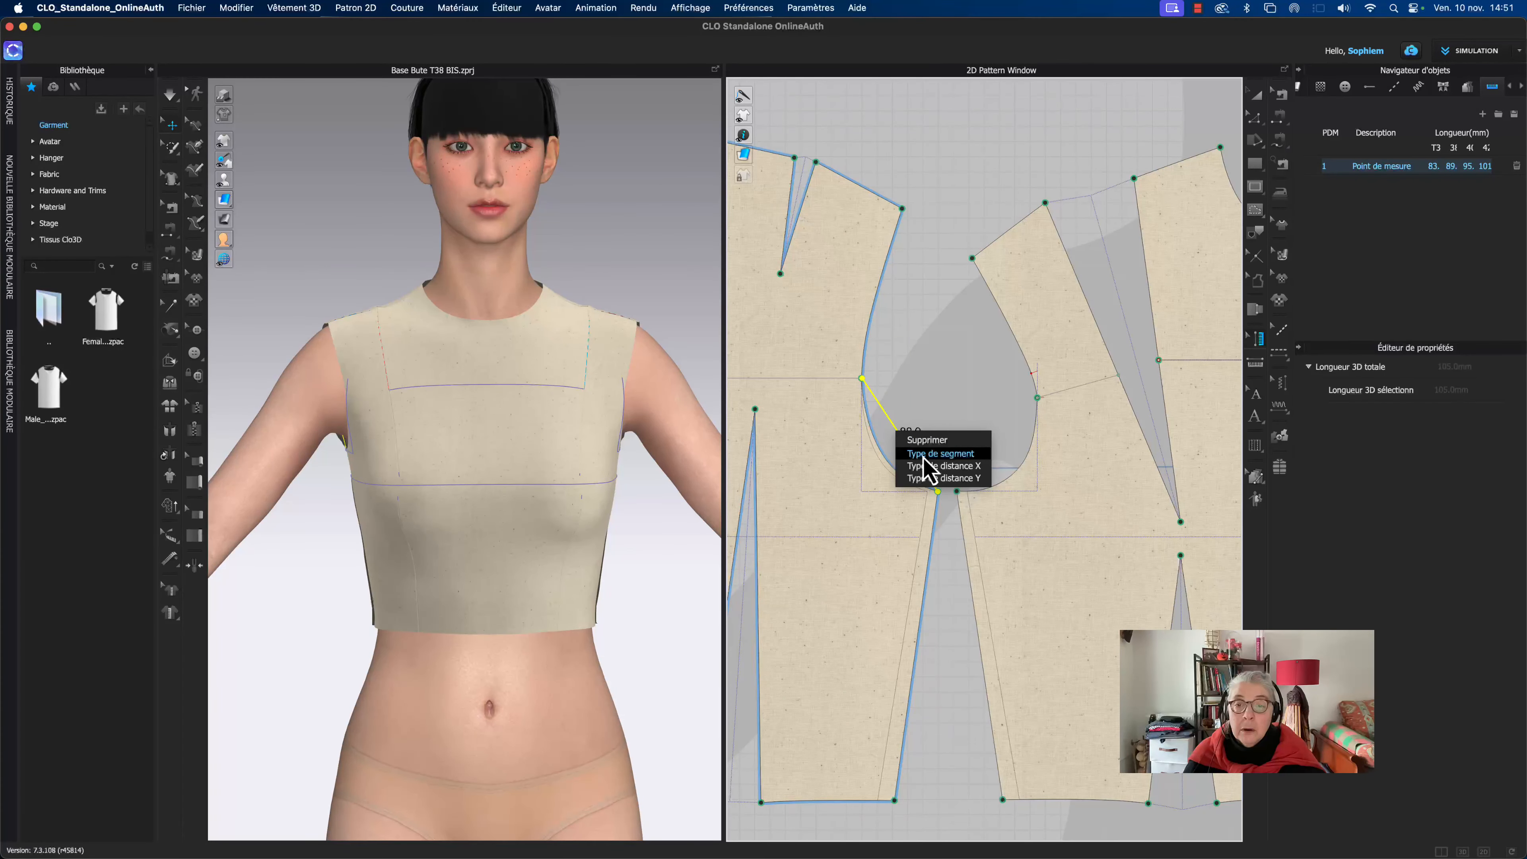
pyautogui.click(922, 456)
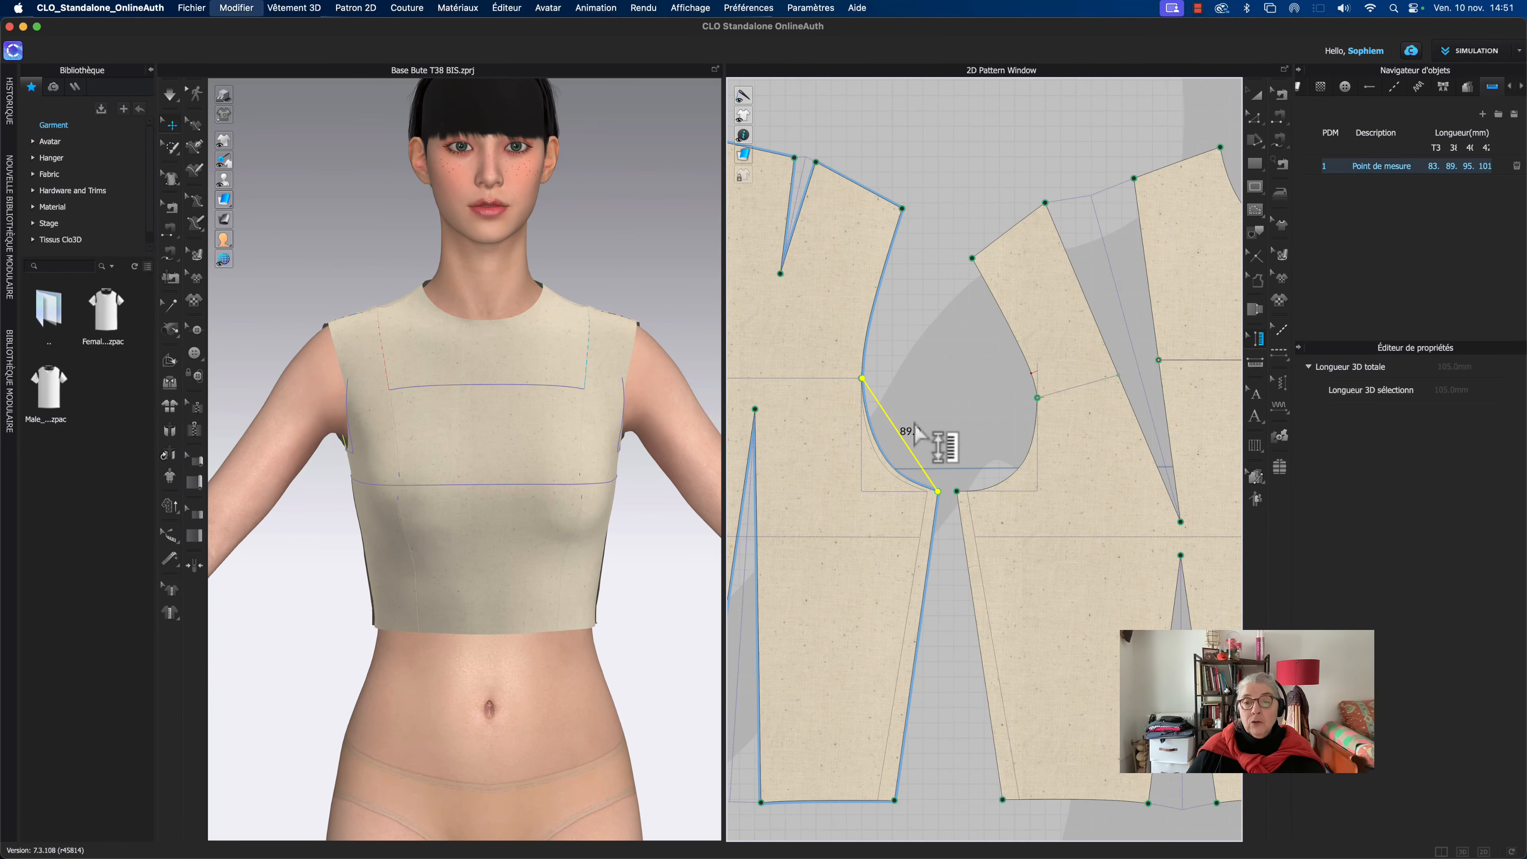
pyautogui.press('Delete')
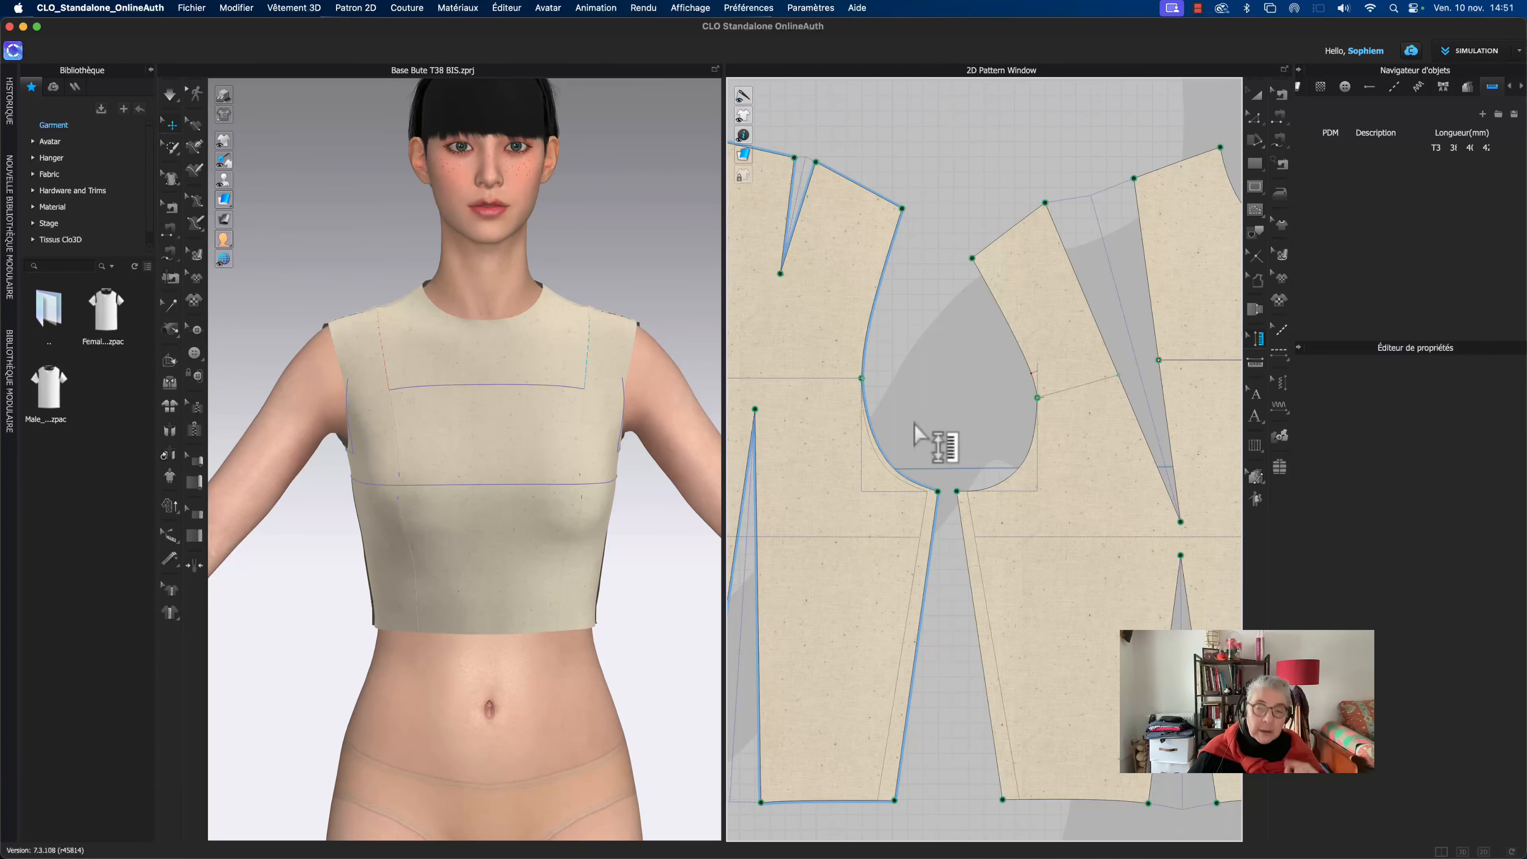
# Step: Add a straight measurement on the back neckline from the centre-back neck point to the shoulder neck point
pyautogui.moveTo(912, 409); pyautogui.dragTo(1157, 579, button='middle')
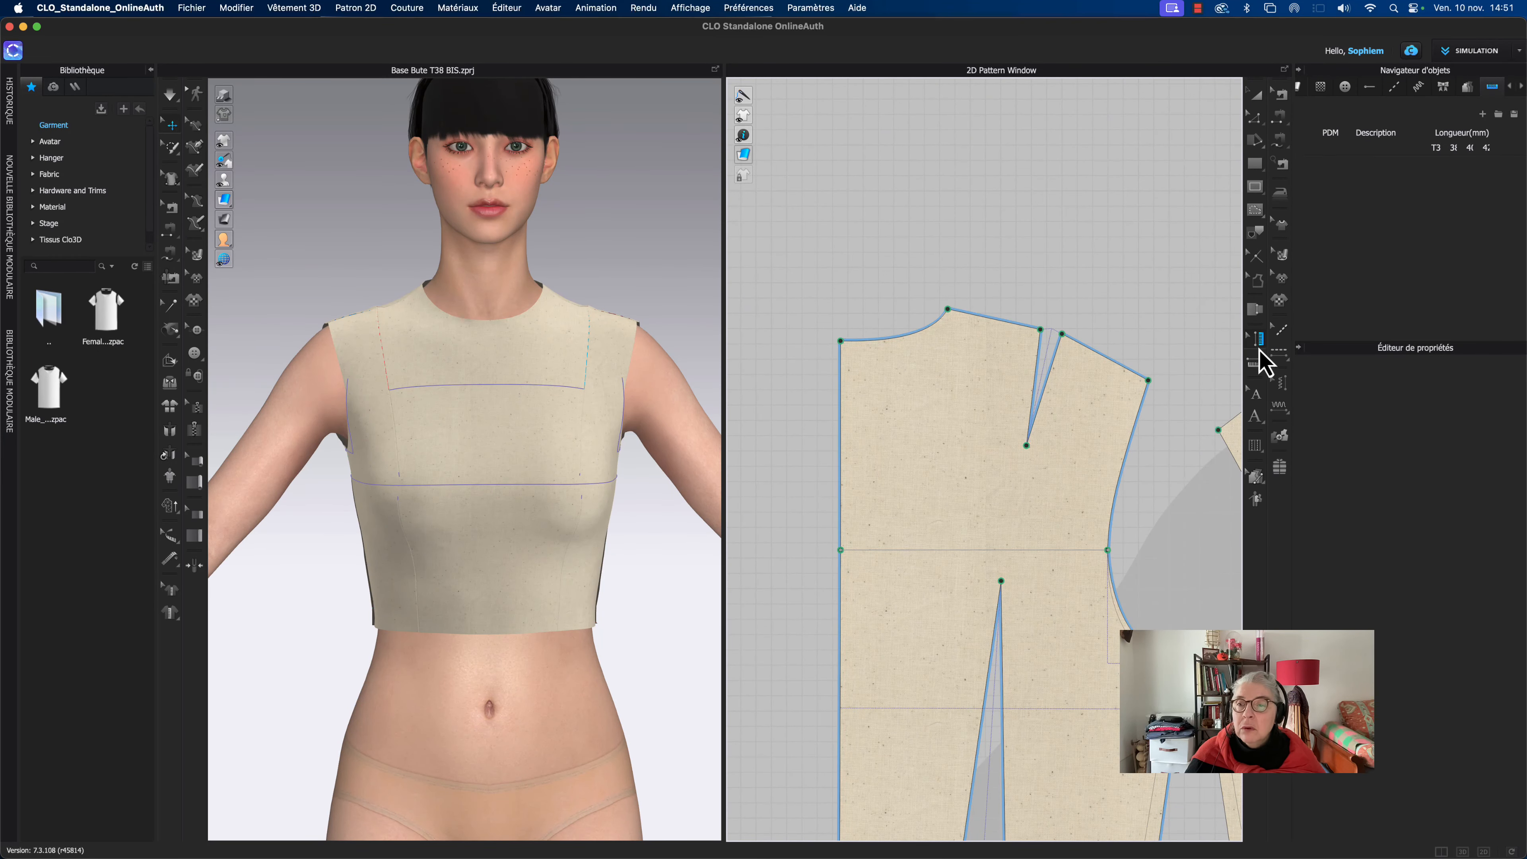
pyautogui.click(1256, 363)
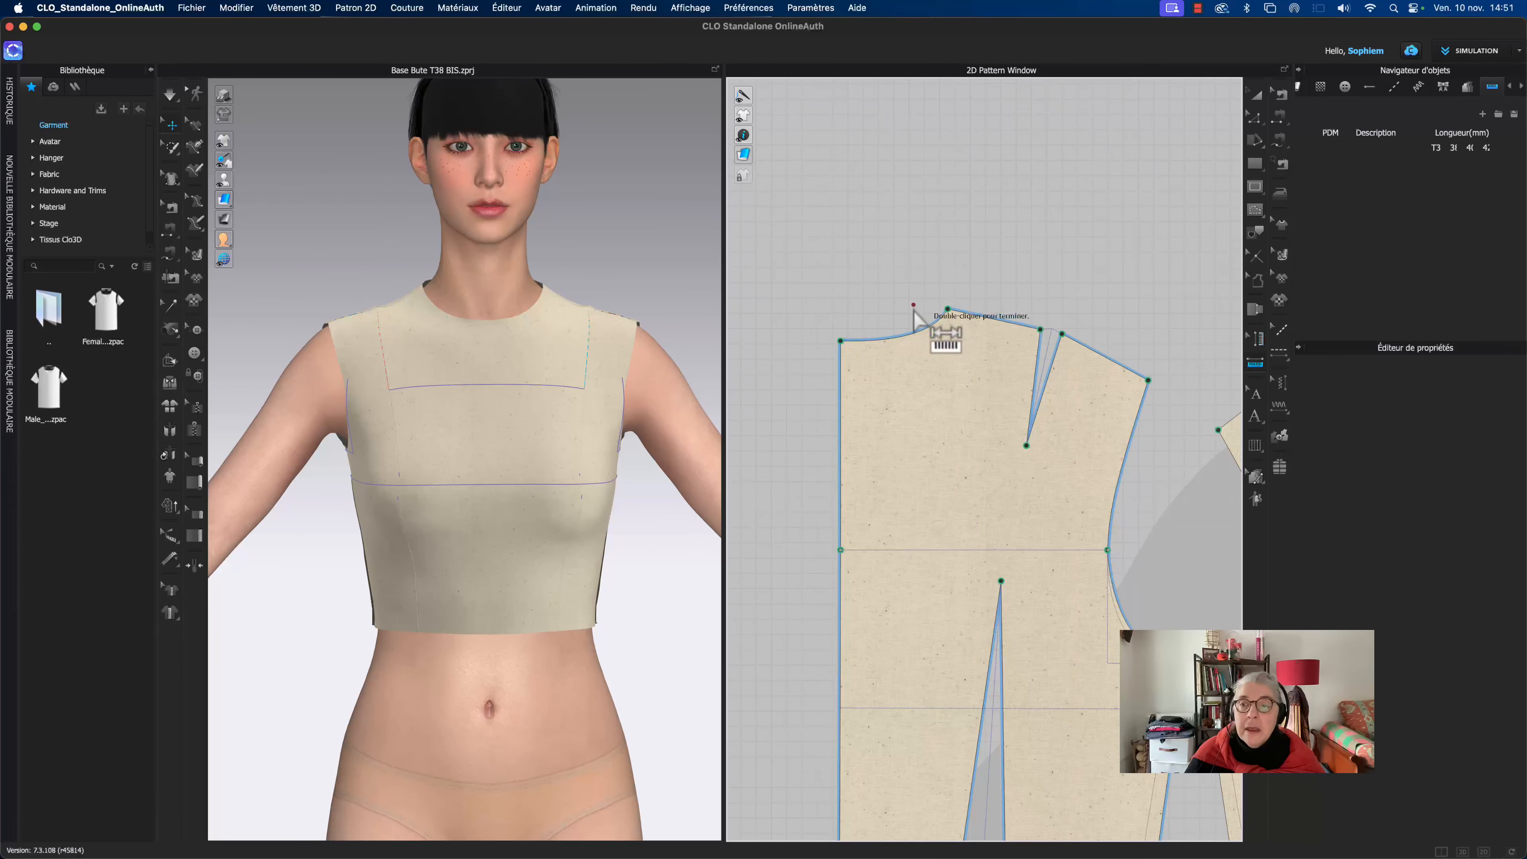
pyautogui.click(840, 341)
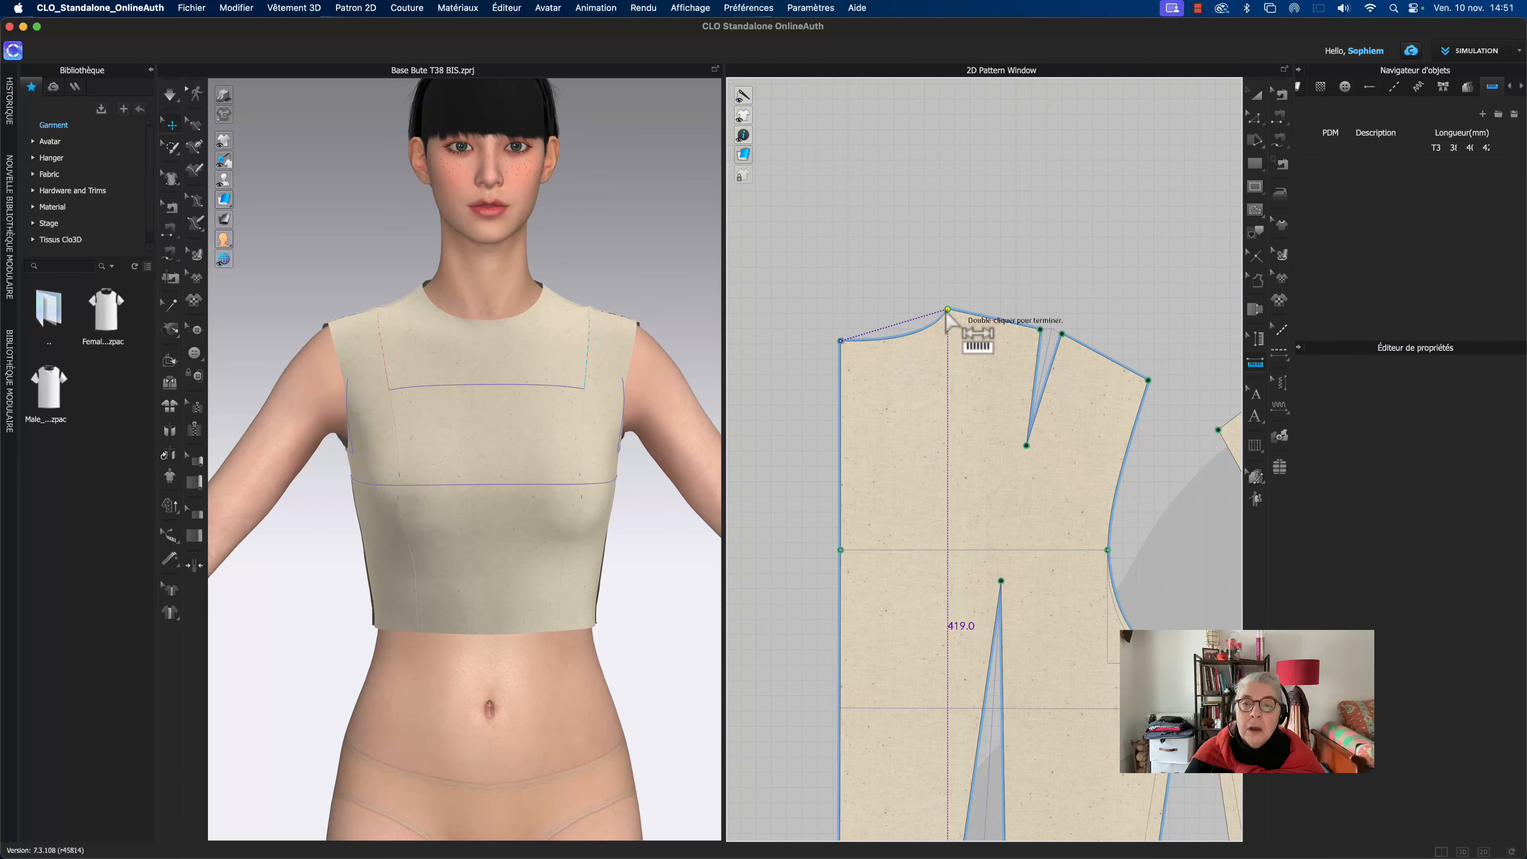
pyautogui.click(947, 309)
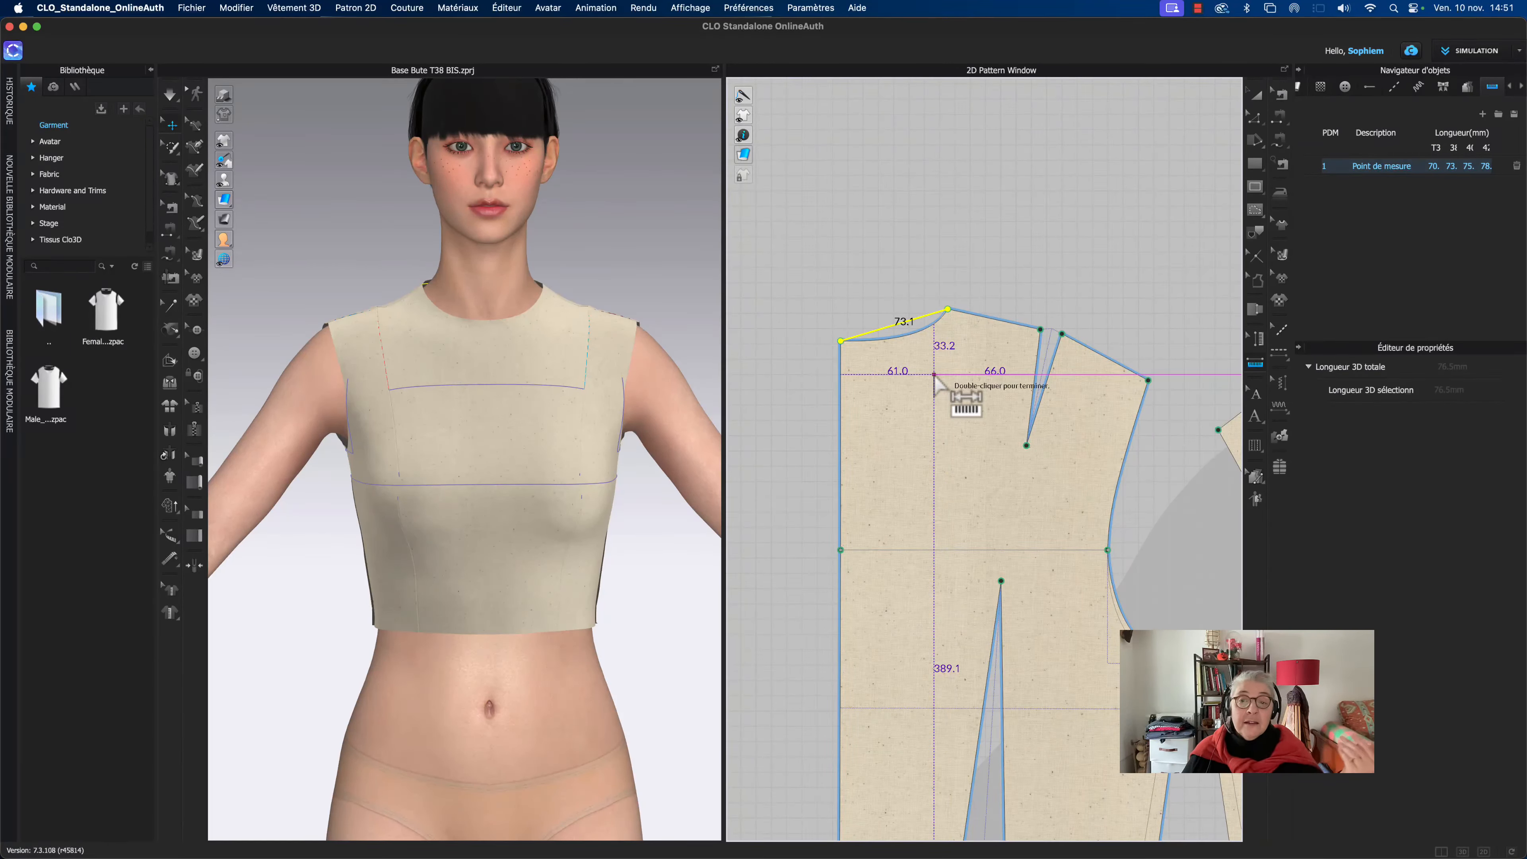
# Step: Try the segment type on the neckline measurement drawn from centre back, and undo both the type change and the measurement
pyautogui.click(1254, 338)
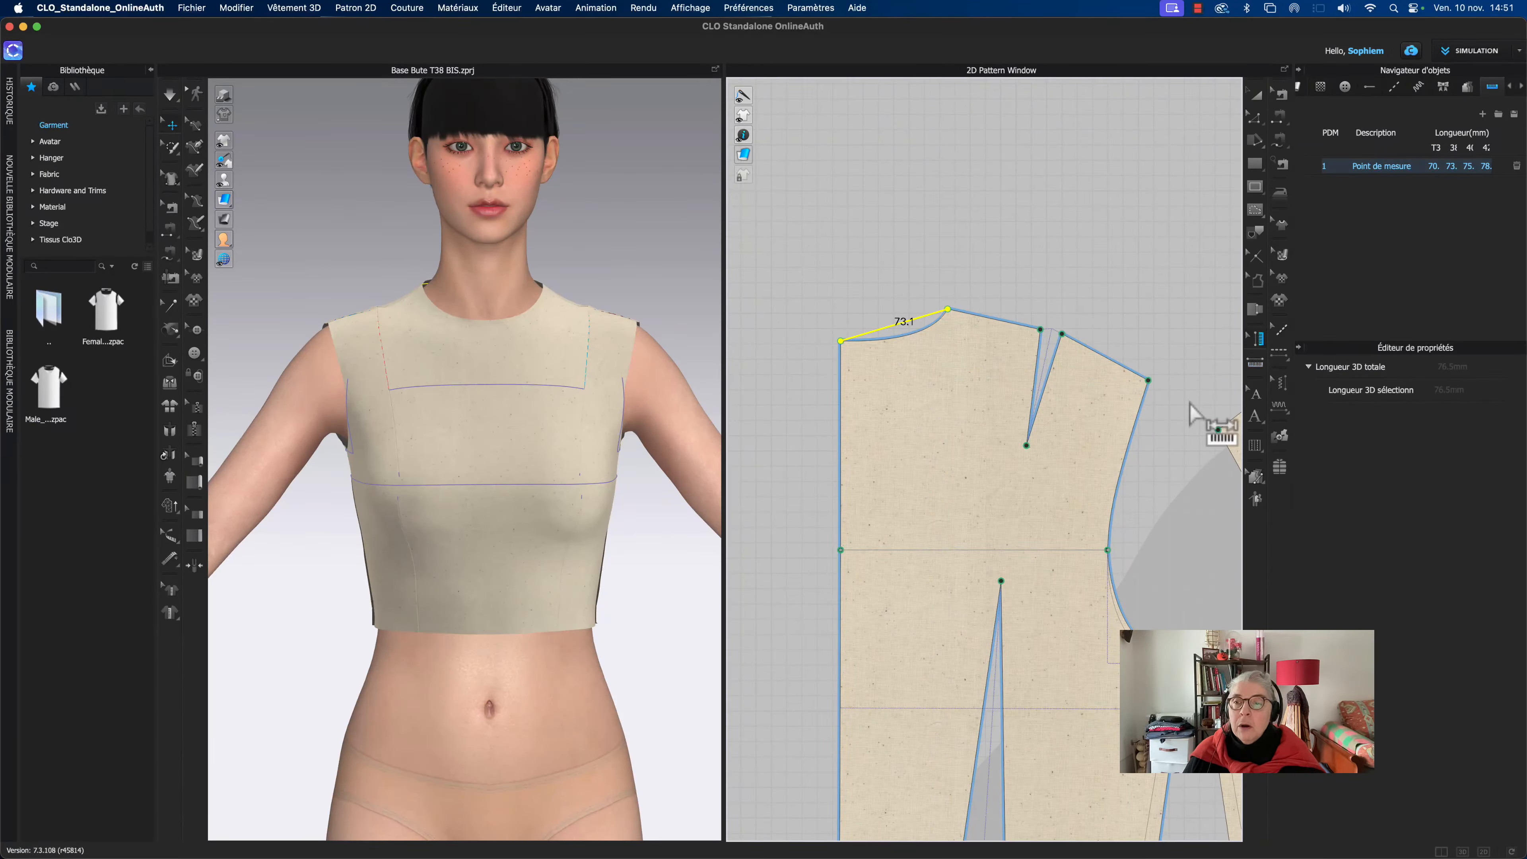
pyautogui.rightClick(907, 333)
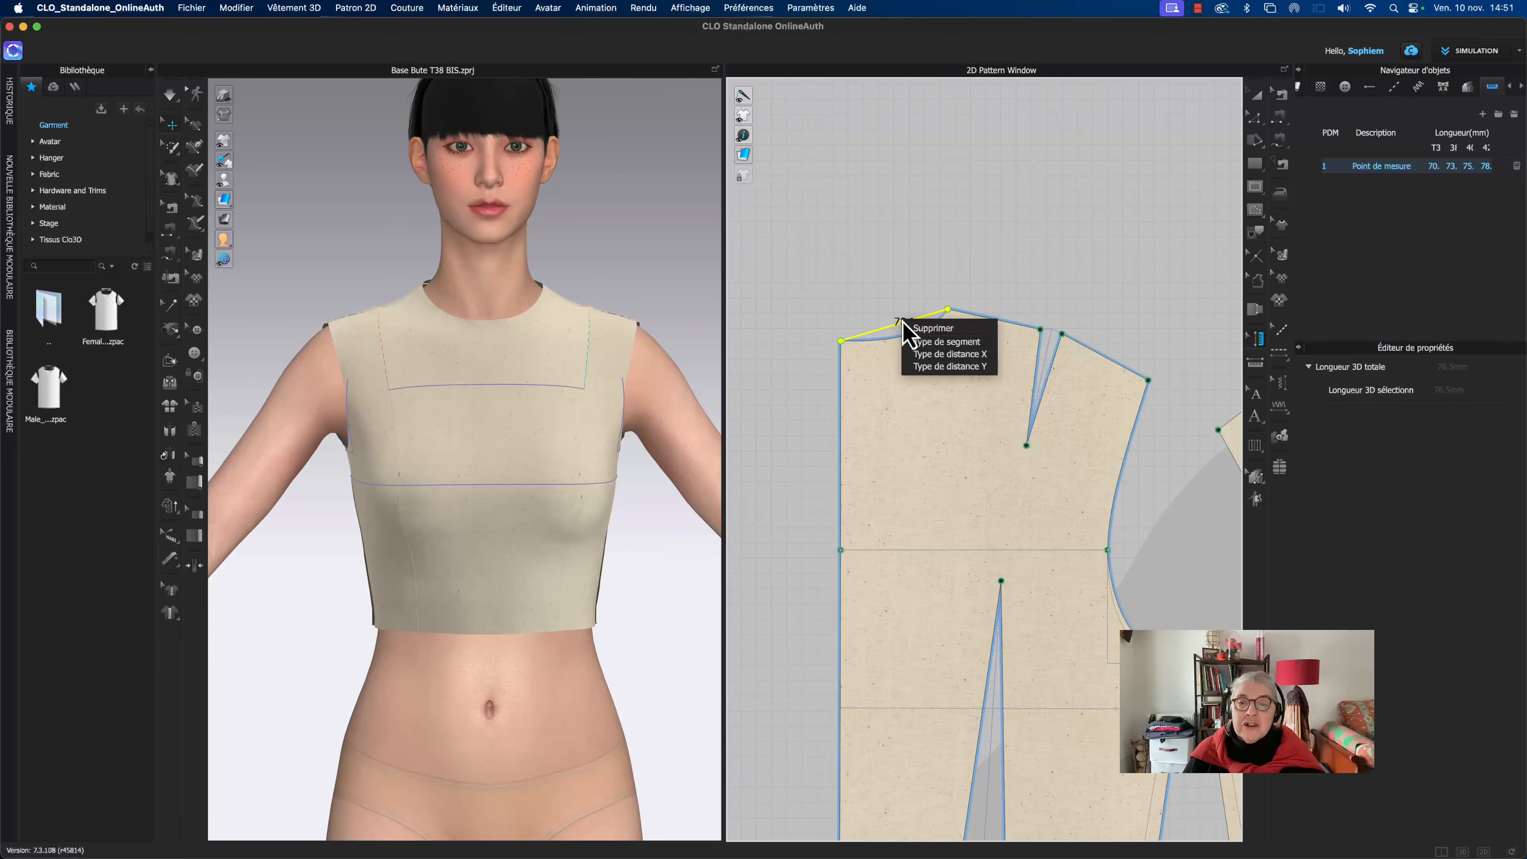
pyautogui.click(945, 342)
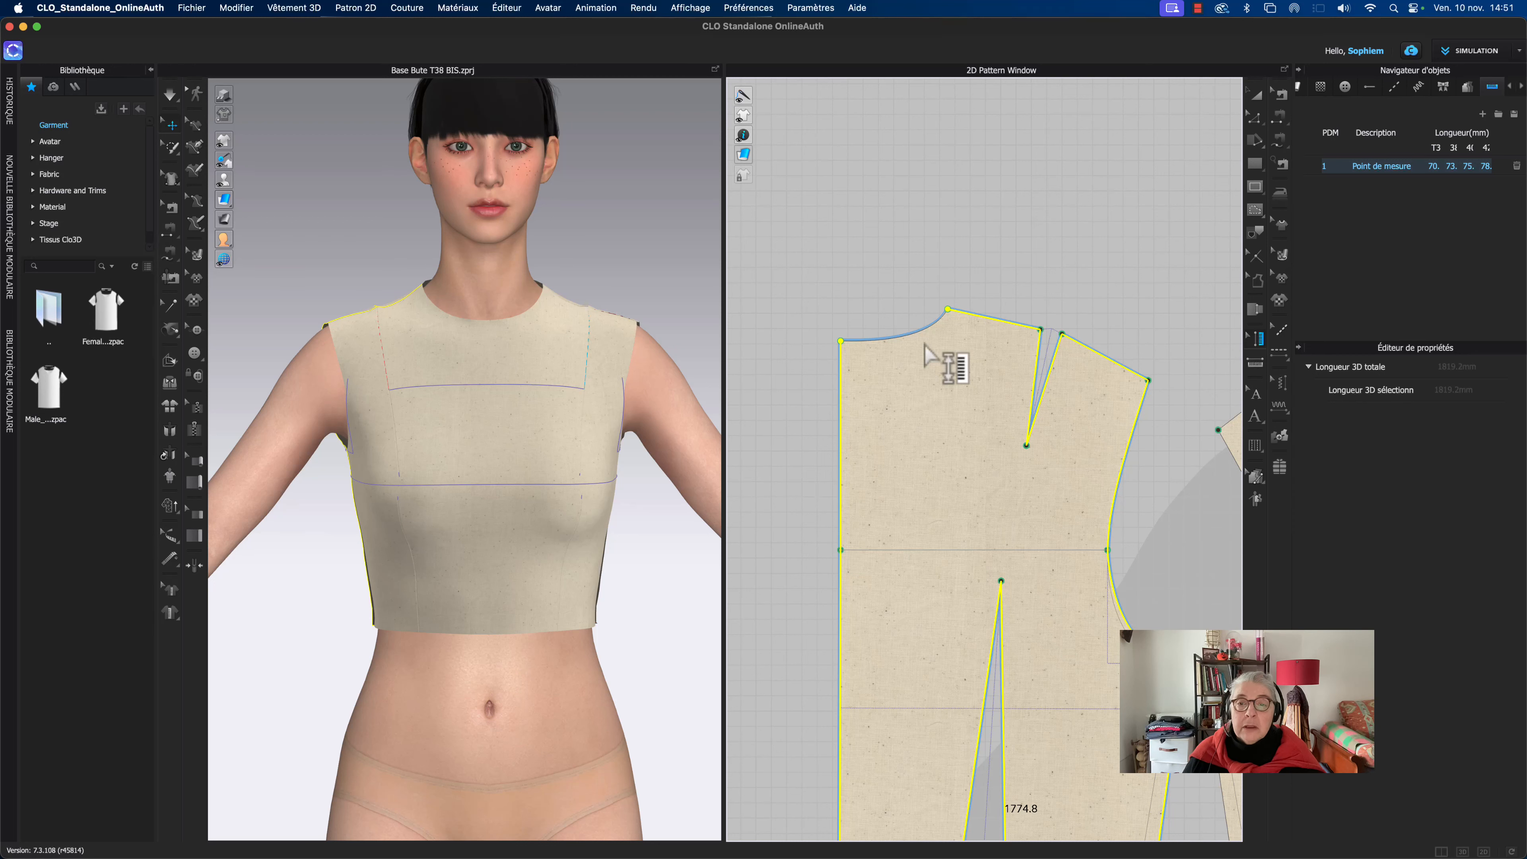
pyautogui.press('super+z')
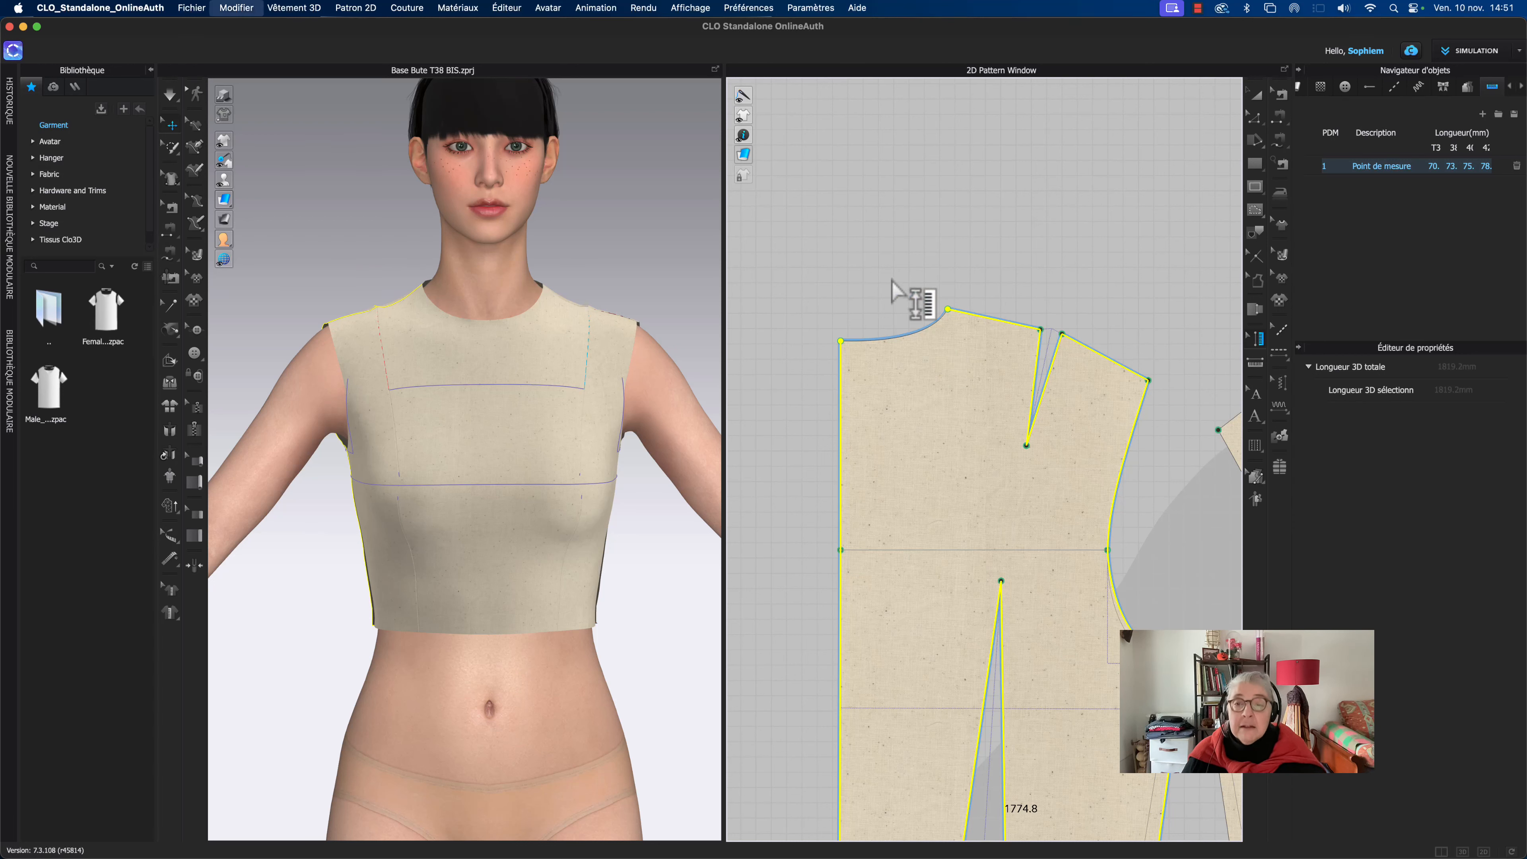
pyautogui.press('super+z')
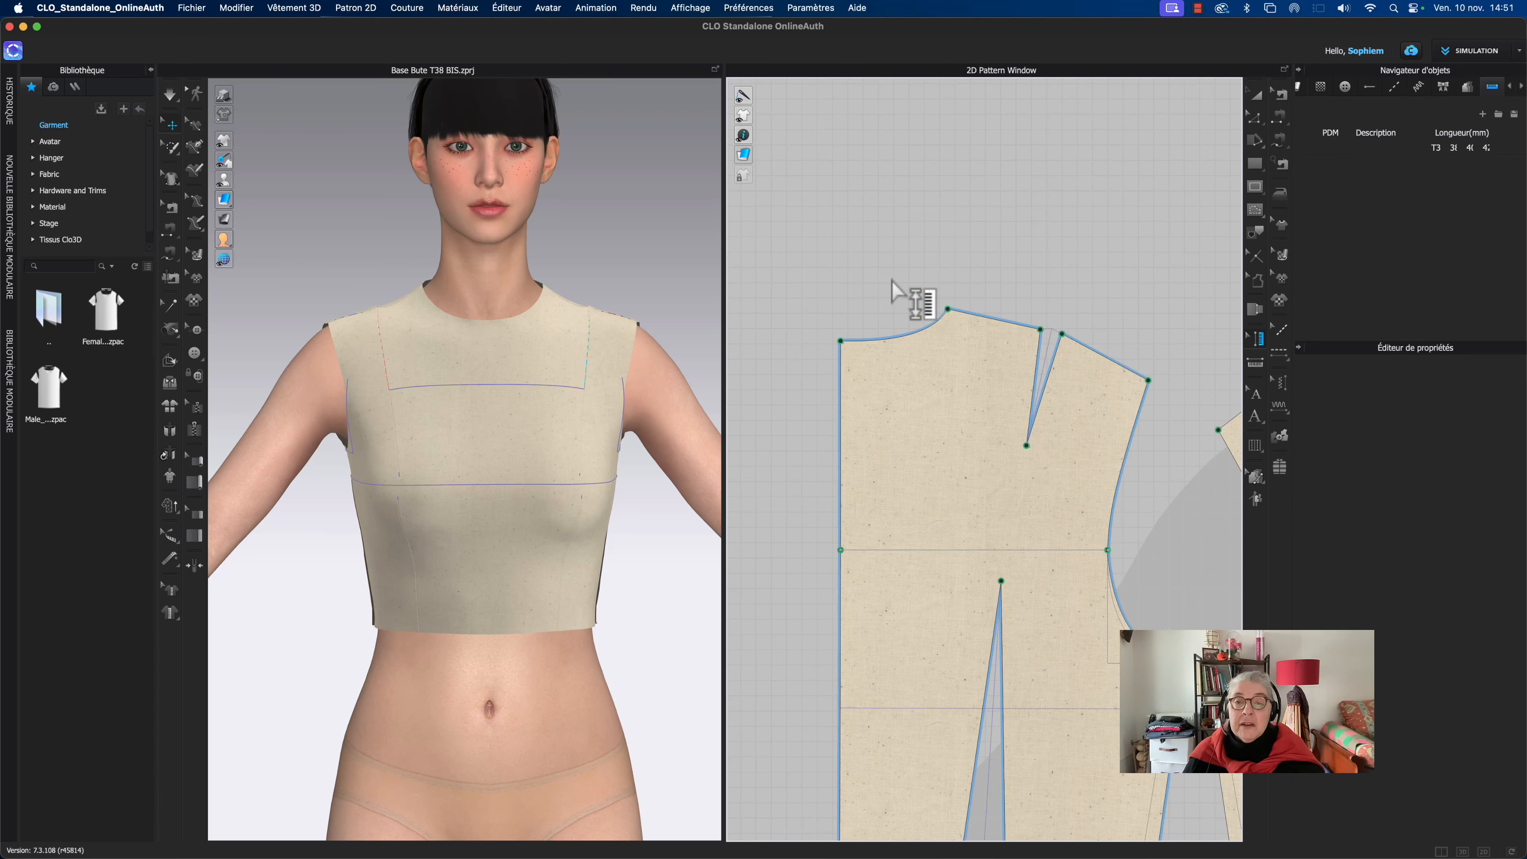
# Step: Measure the back neckline curve from the shoulder neck point to the centre-back neck point, using the segment type
pyautogui.click(1261, 366)
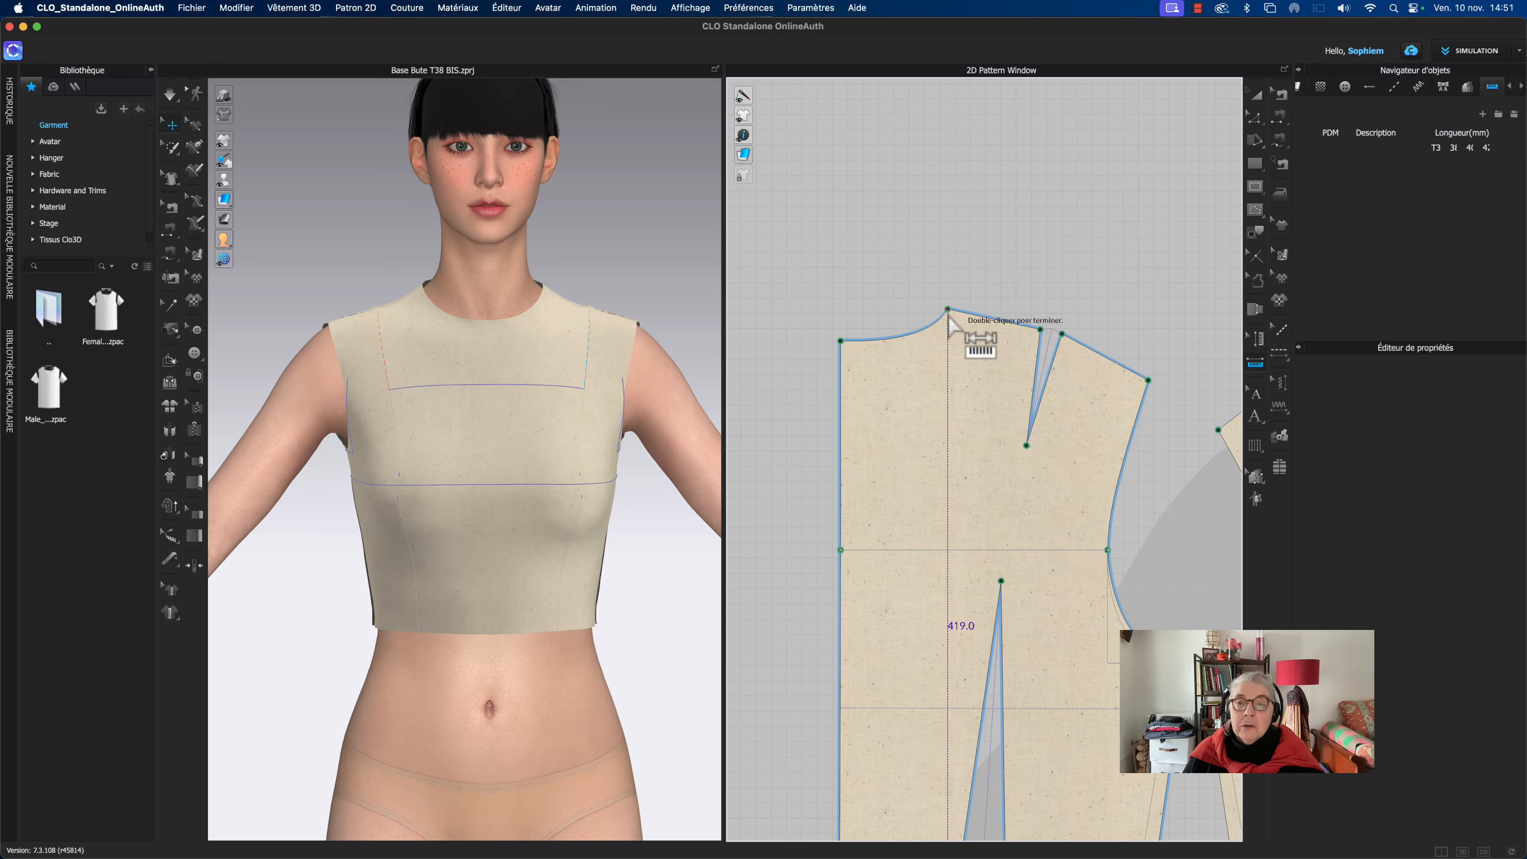
pyautogui.click(948, 311)
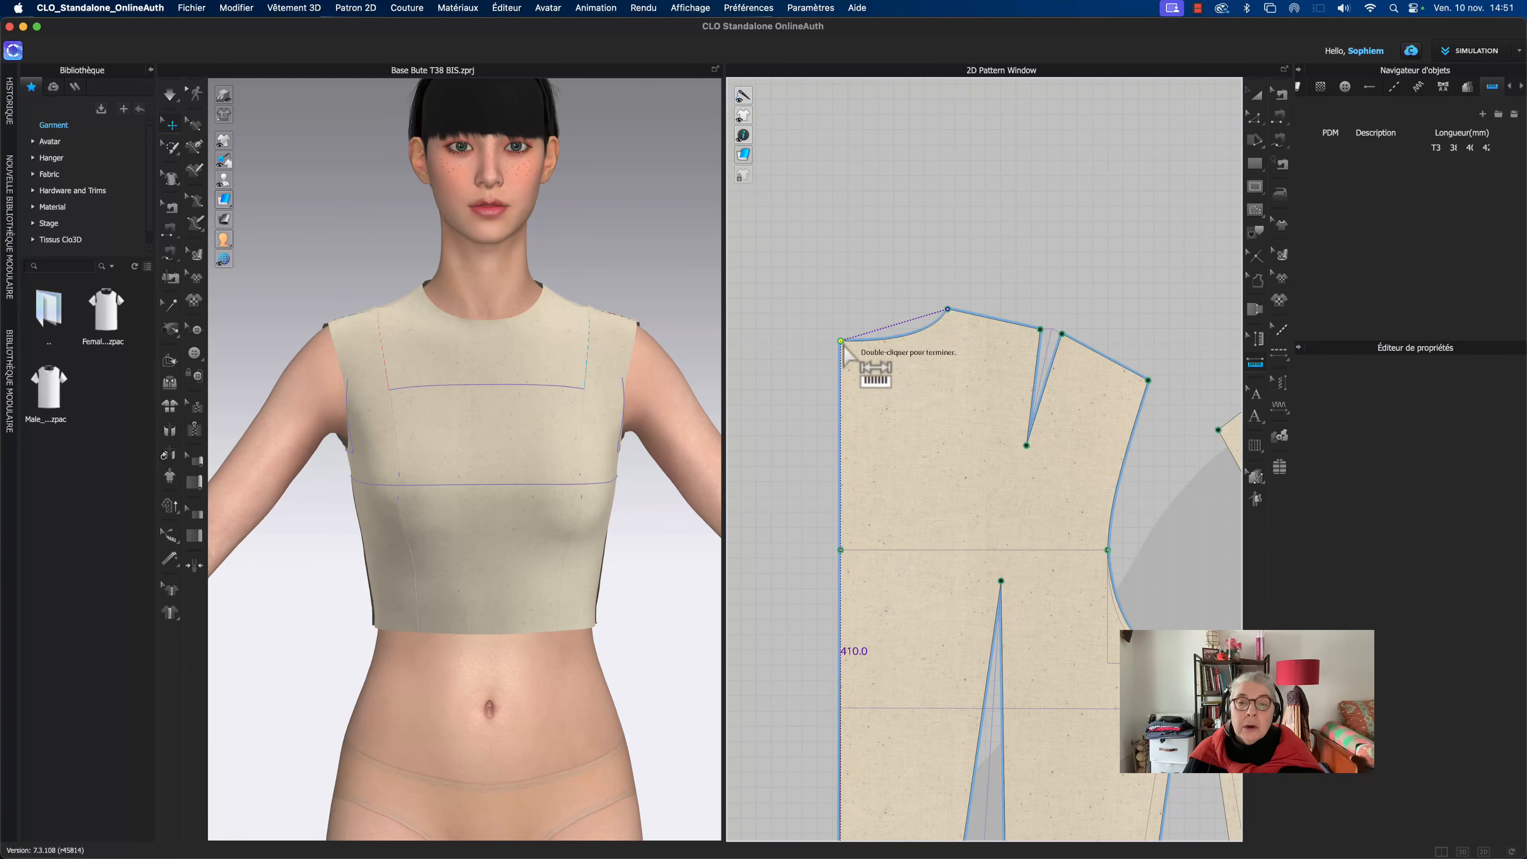
pyautogui.doubleClick(841, 341)
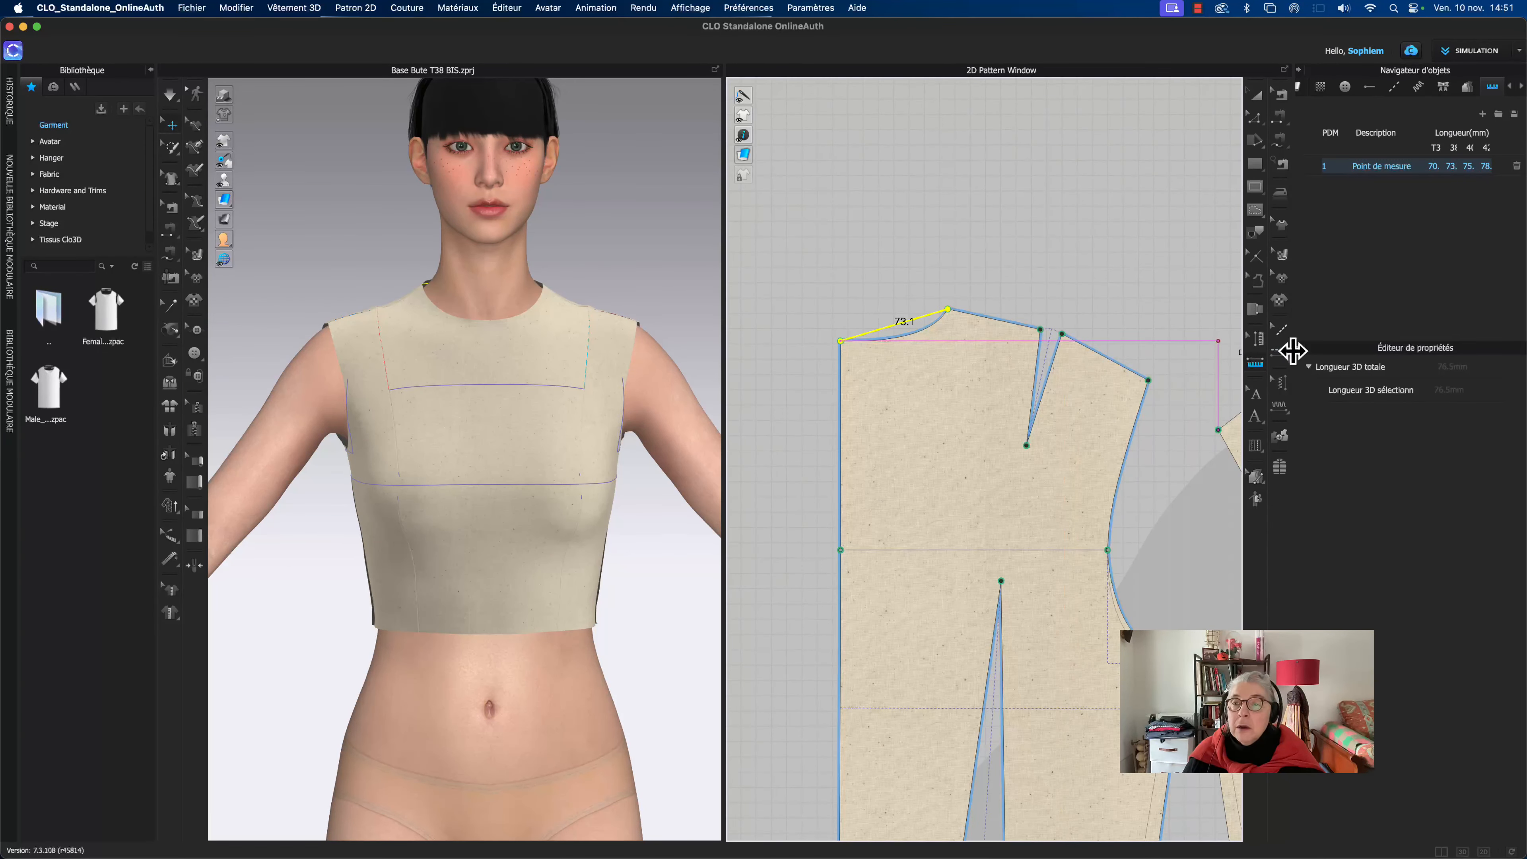
pyautogui.click(1257, 339)
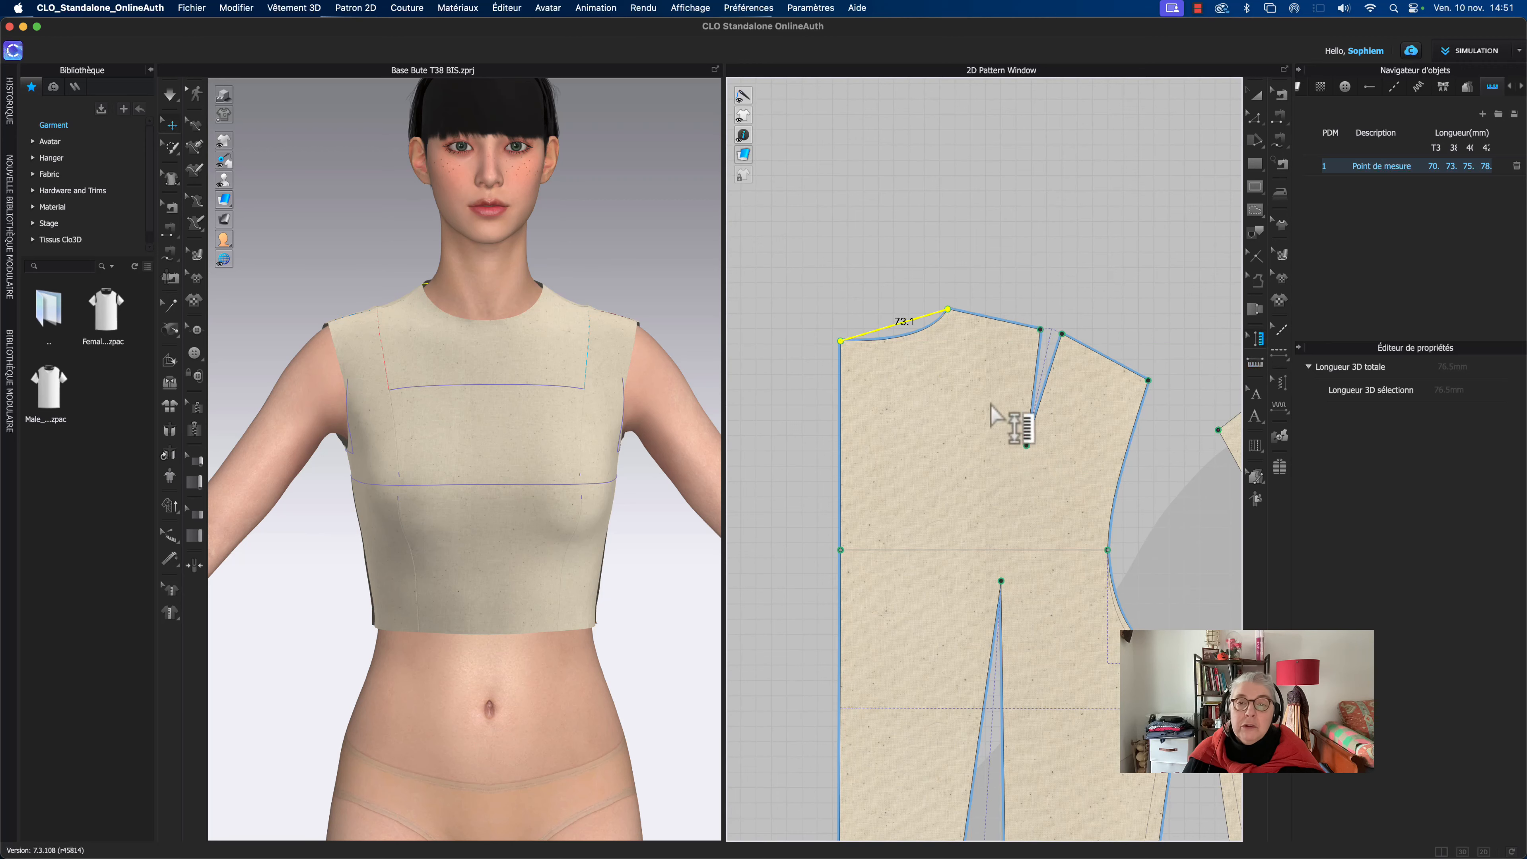
pyautogui.rightClick(929, 330)
pyautogui.click(969, 341)
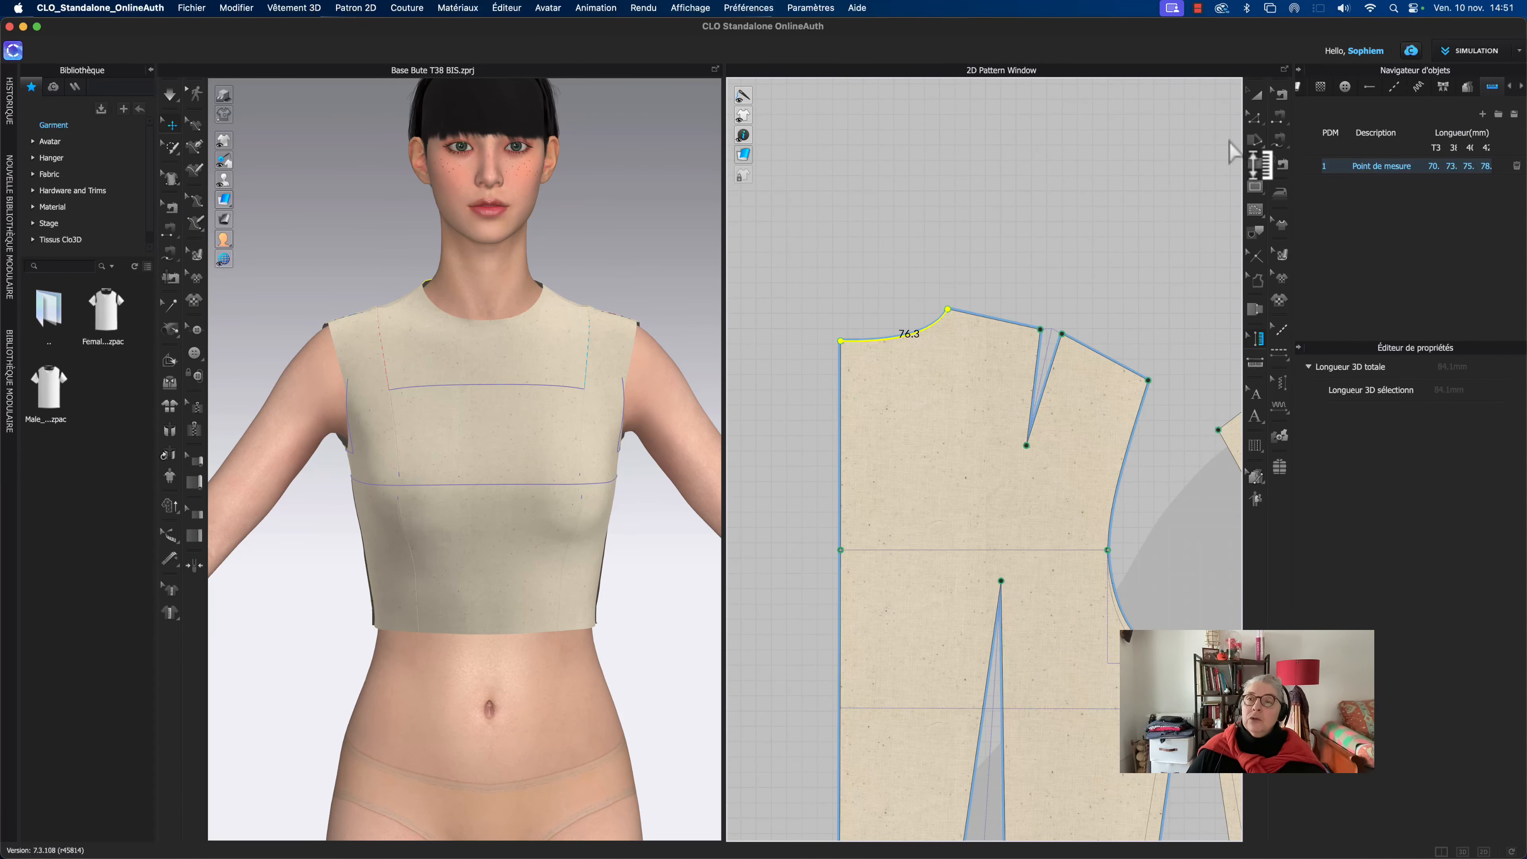
pyautogui.click(1256, 95)
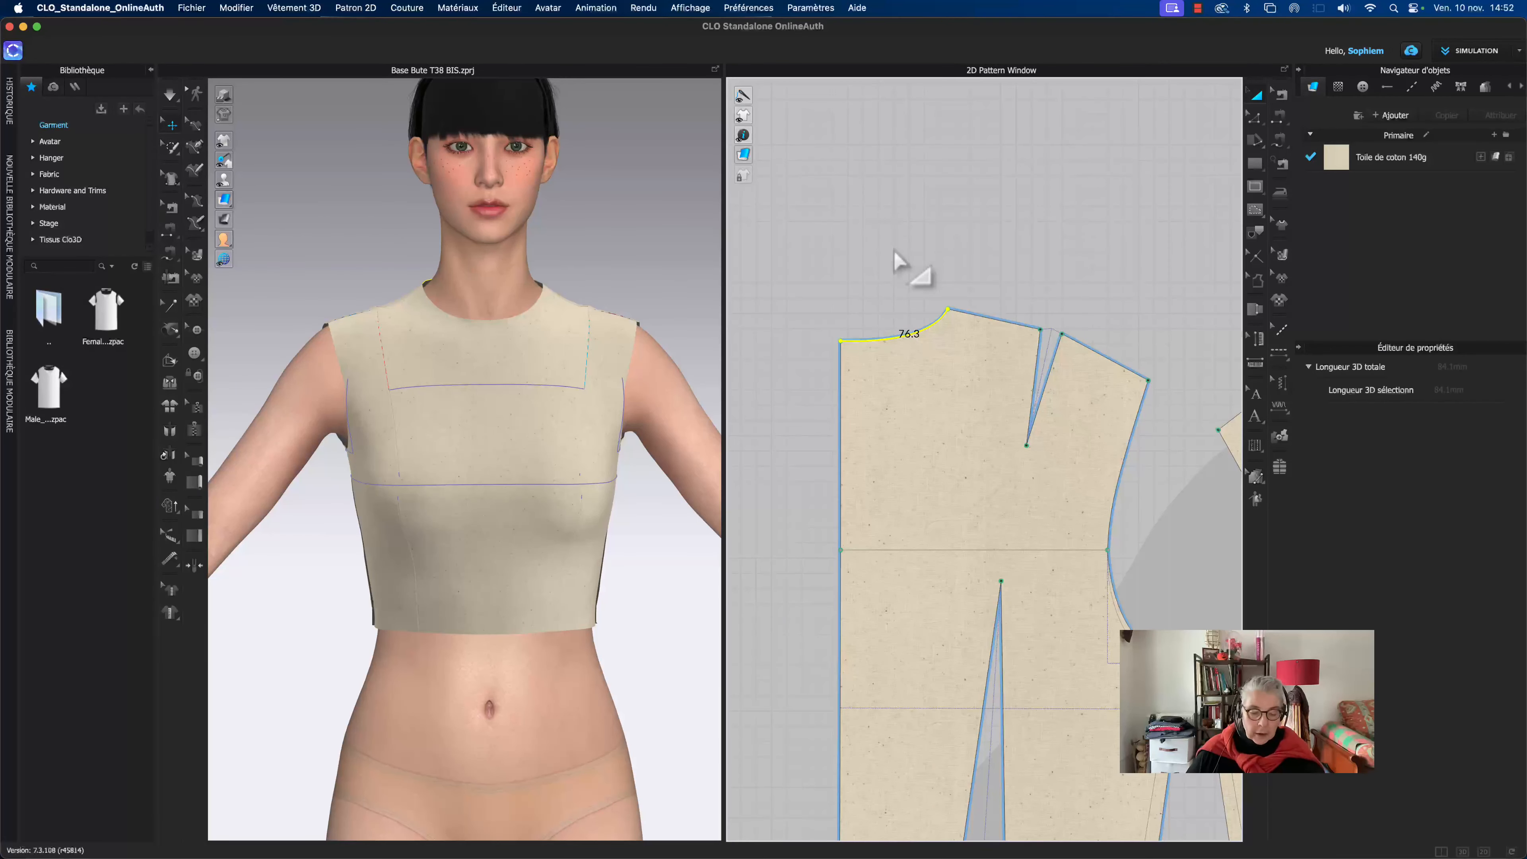
# Step: Undo the segment measurement on the back neckline and clear the selection
pyautogui.press('super+z')
pyautogui.click(898, 261)
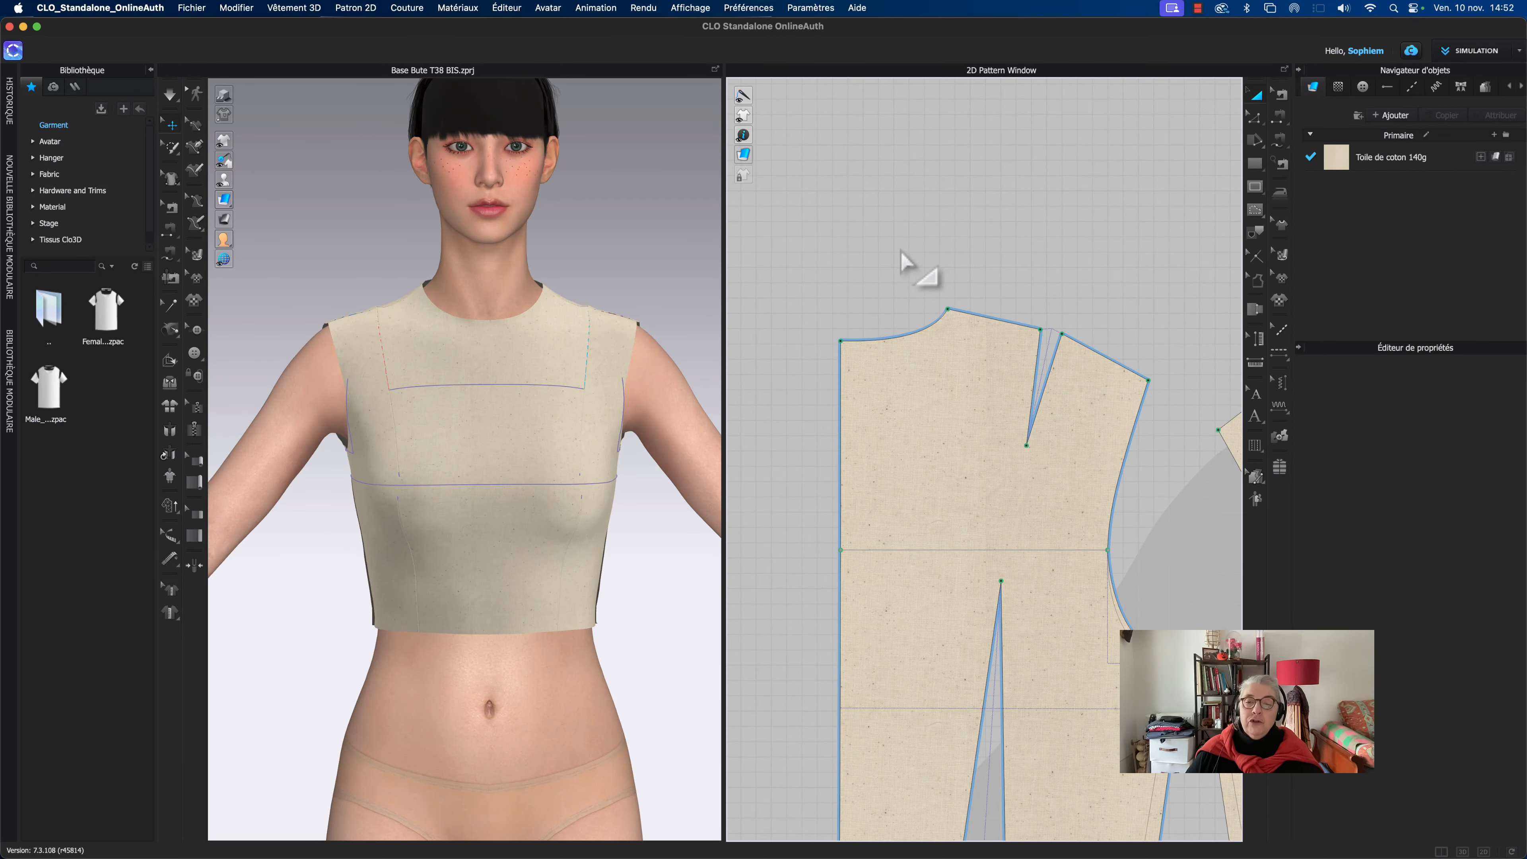
pyautogui.scroll(-3, 899, 264)
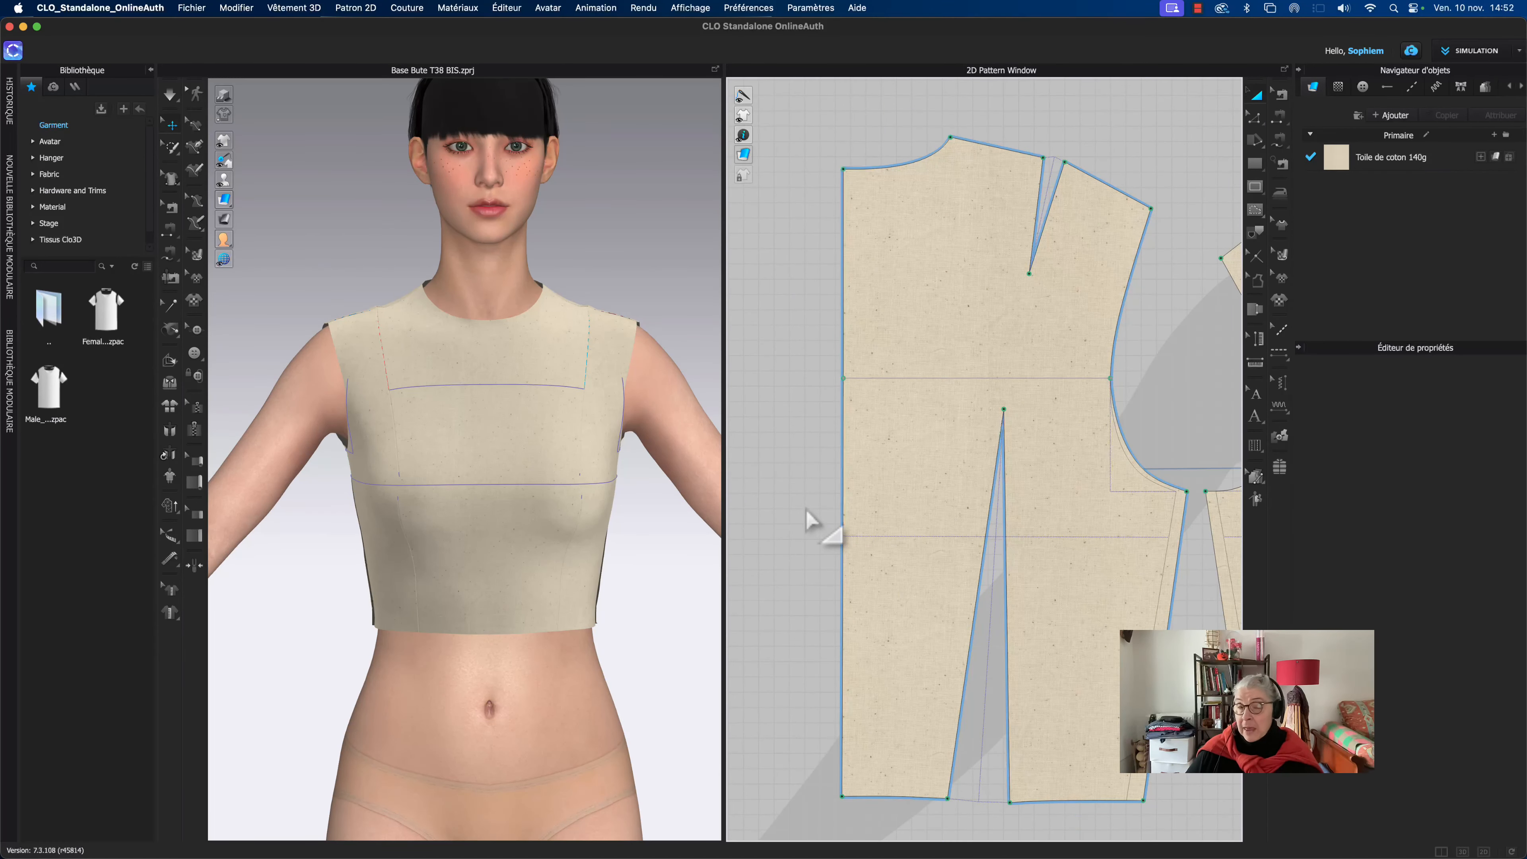
pyautogui.moveTo(807, 509)
pyautogui.mouseDown(button='middle')
pyautogui.moveTo(789, 425)
pyautogui.moveTo(804, 531)
pyautogui.mouseUp(button='middle')
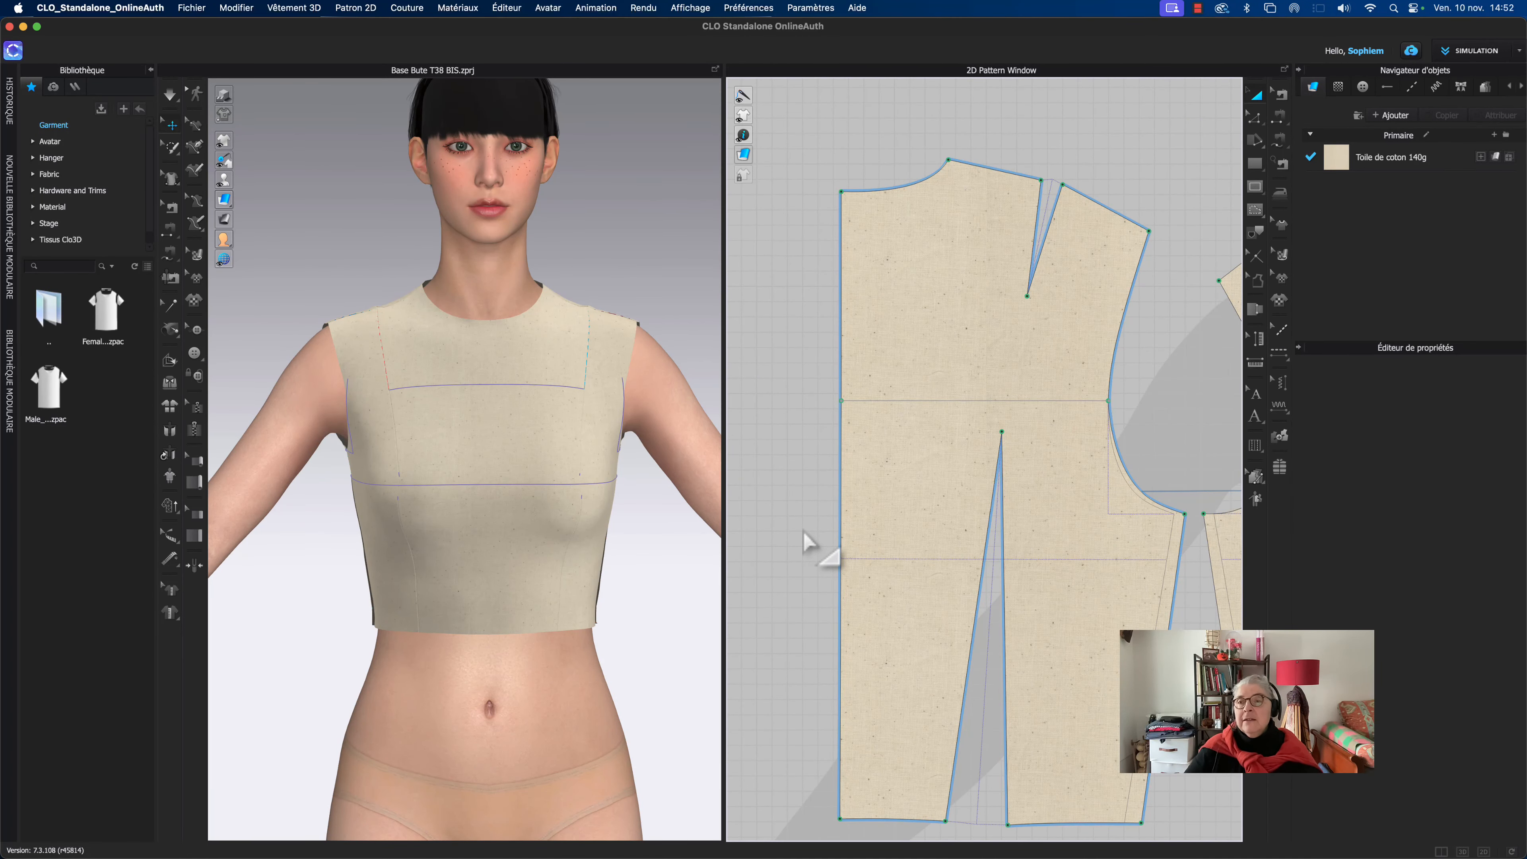
pyautogui.scroll(-5, 809, 541)
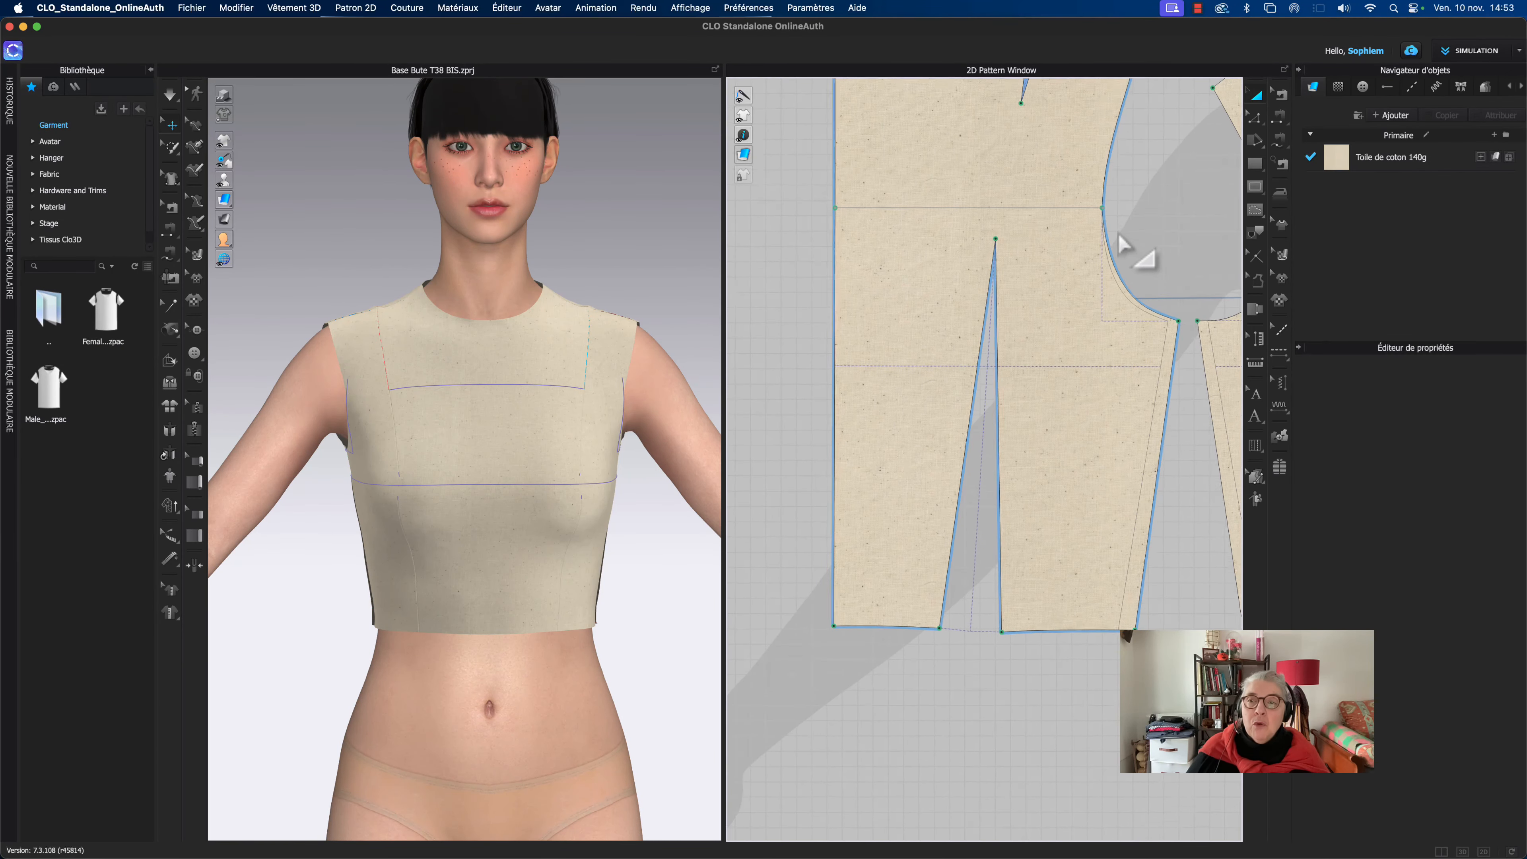
pyautogui.moveTo(1135, 256); pyautogui.dragTo(1006, 341, button='middle')
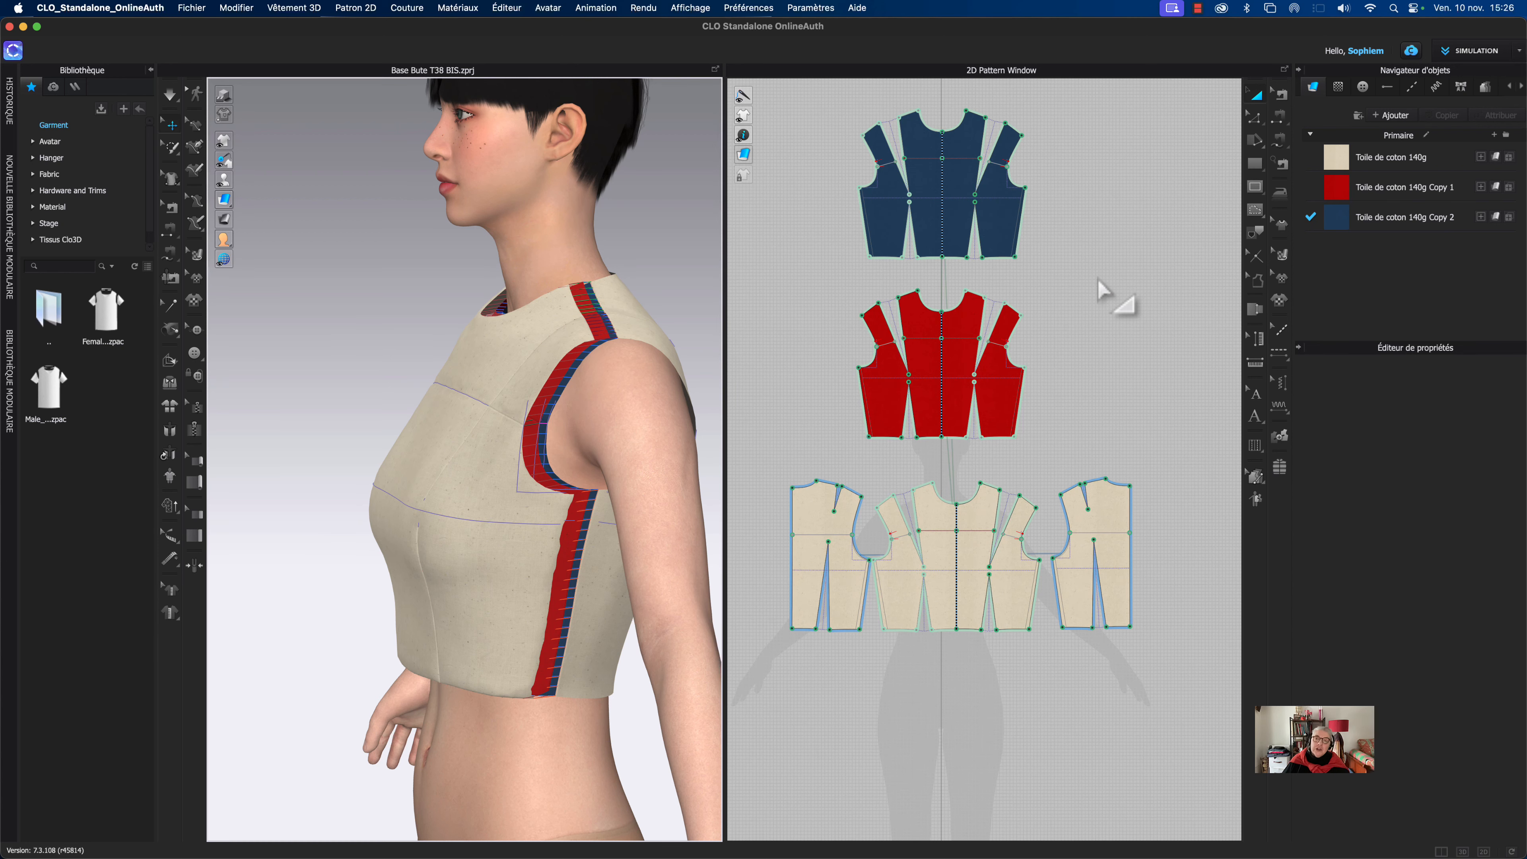
# Step: Select the beige, red and blue fronts in turn and examine their stacking order from the avatar's side
pyautogui.click(973, 545)
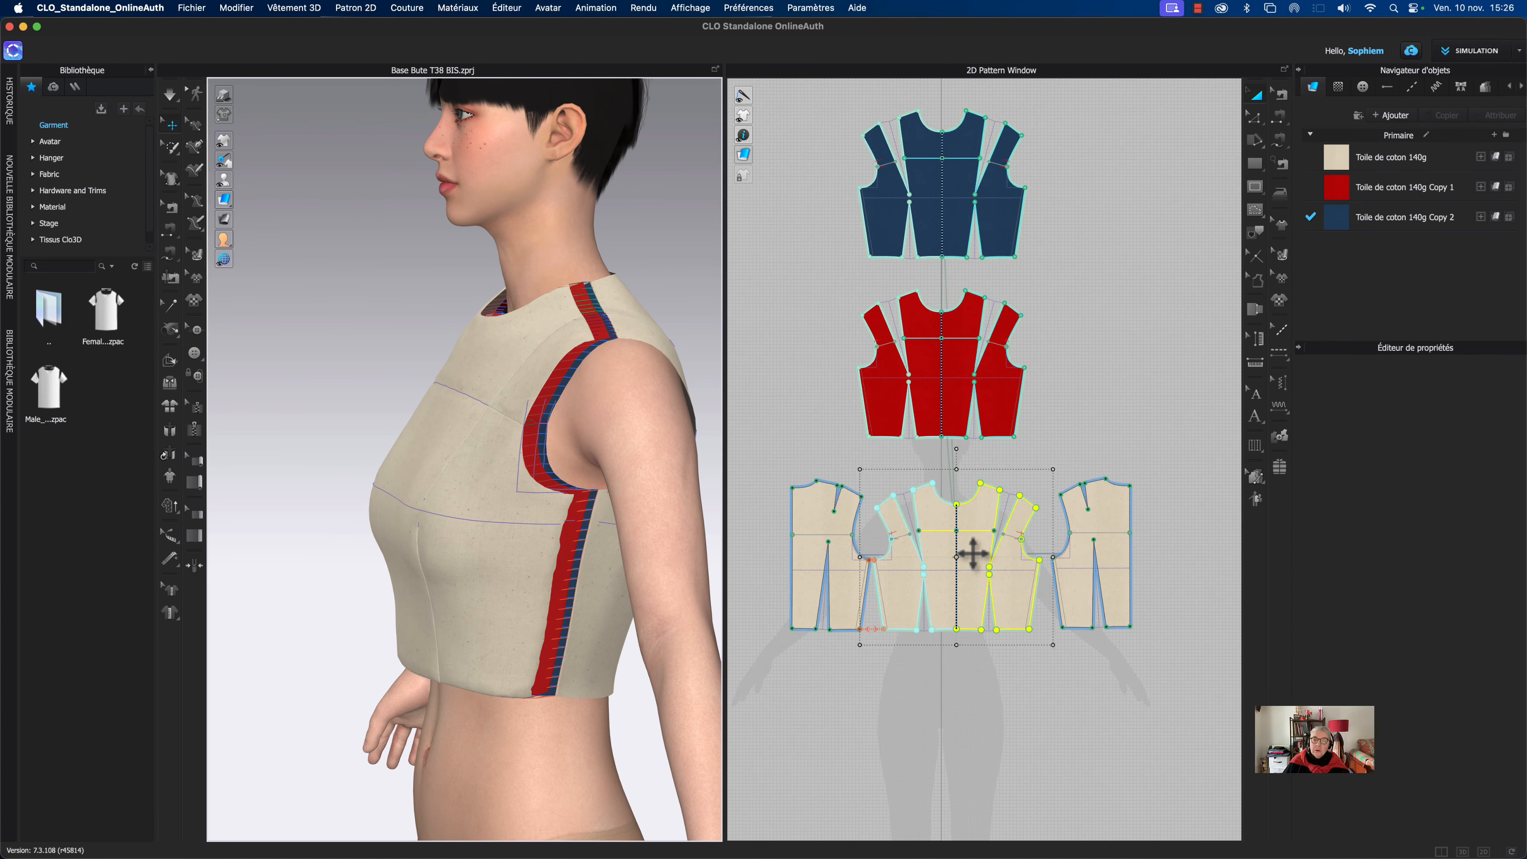
pyautogui.click(964, 407)
pyautogui.click(974, 232)
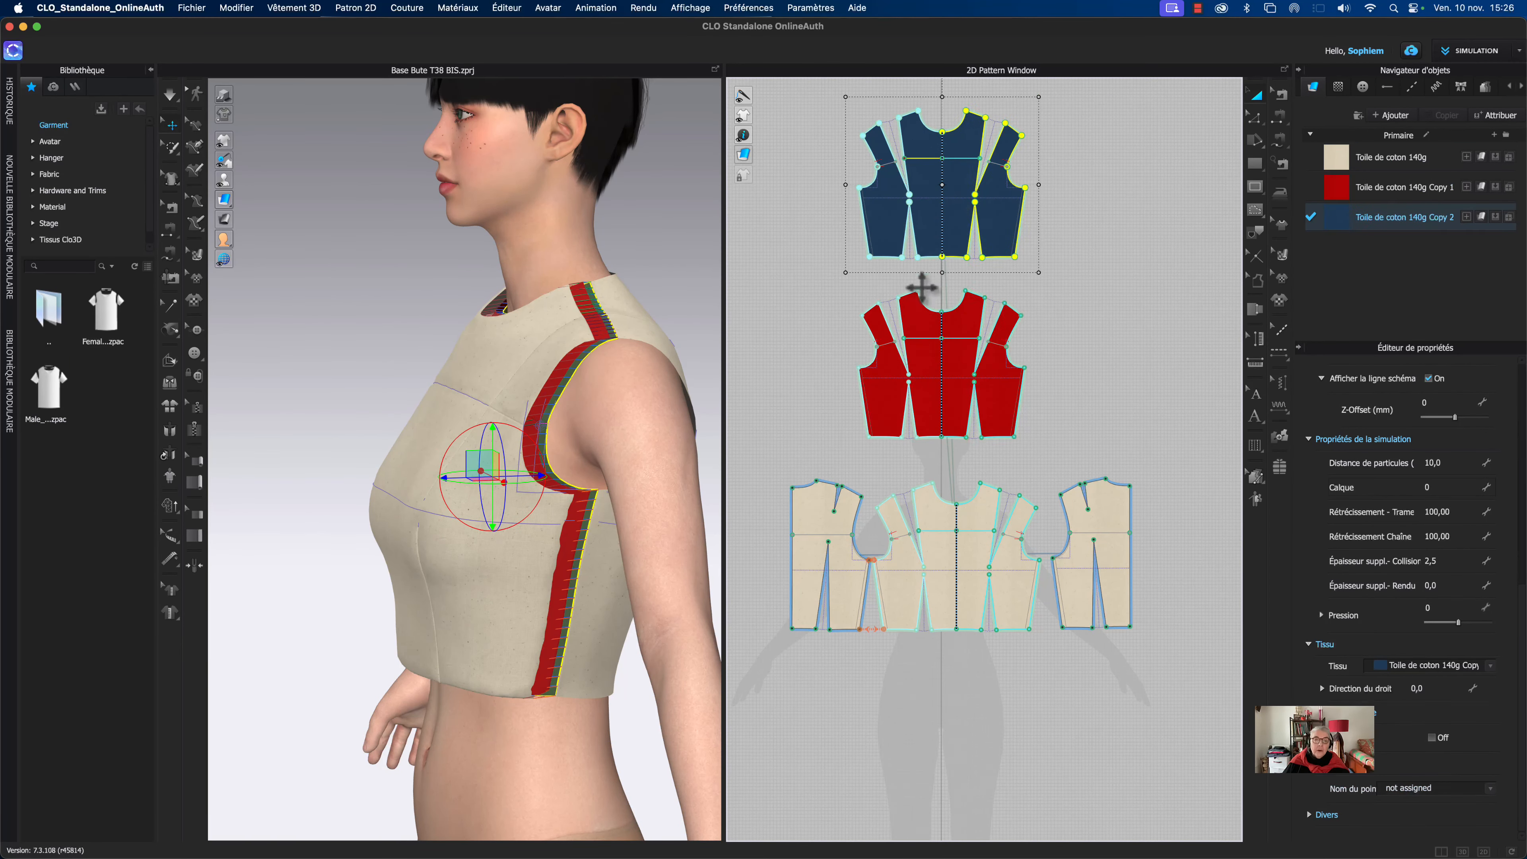
pyautogui.press('6')
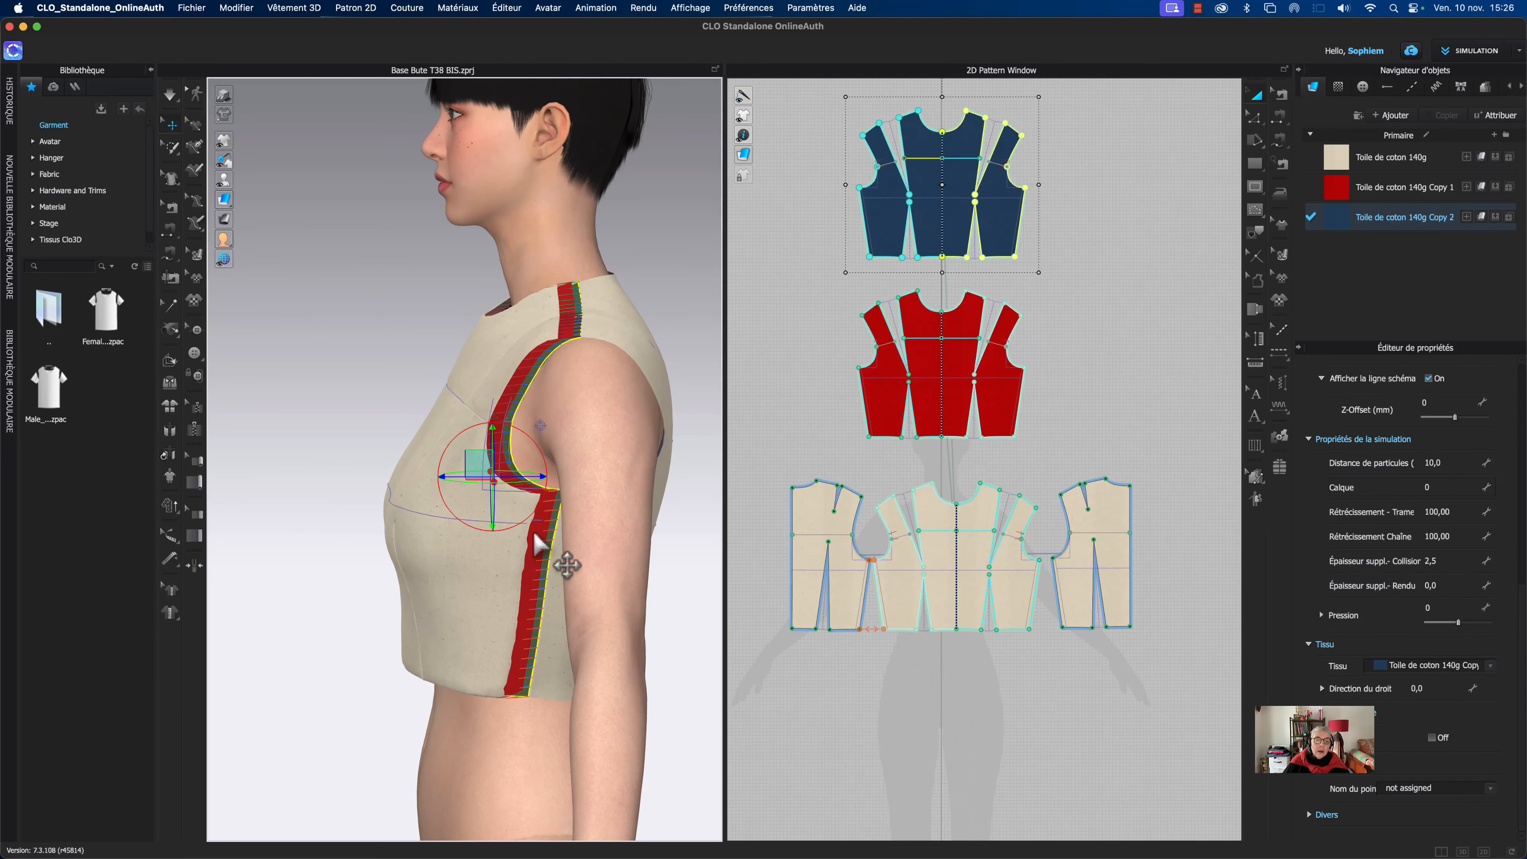
pyautogui.click(483, 544)
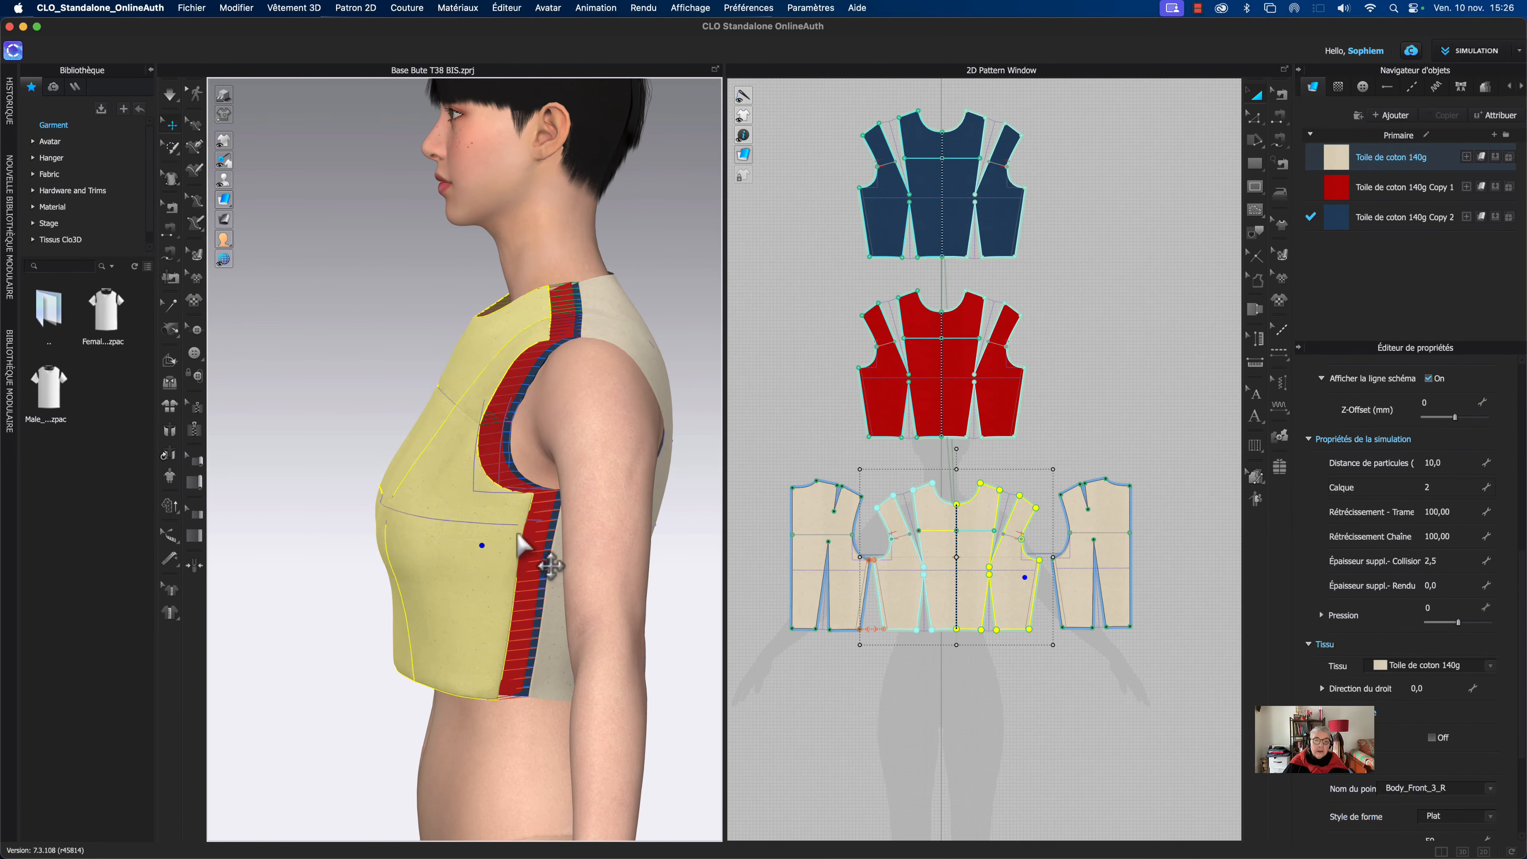
pyautogui.click(501, 470)
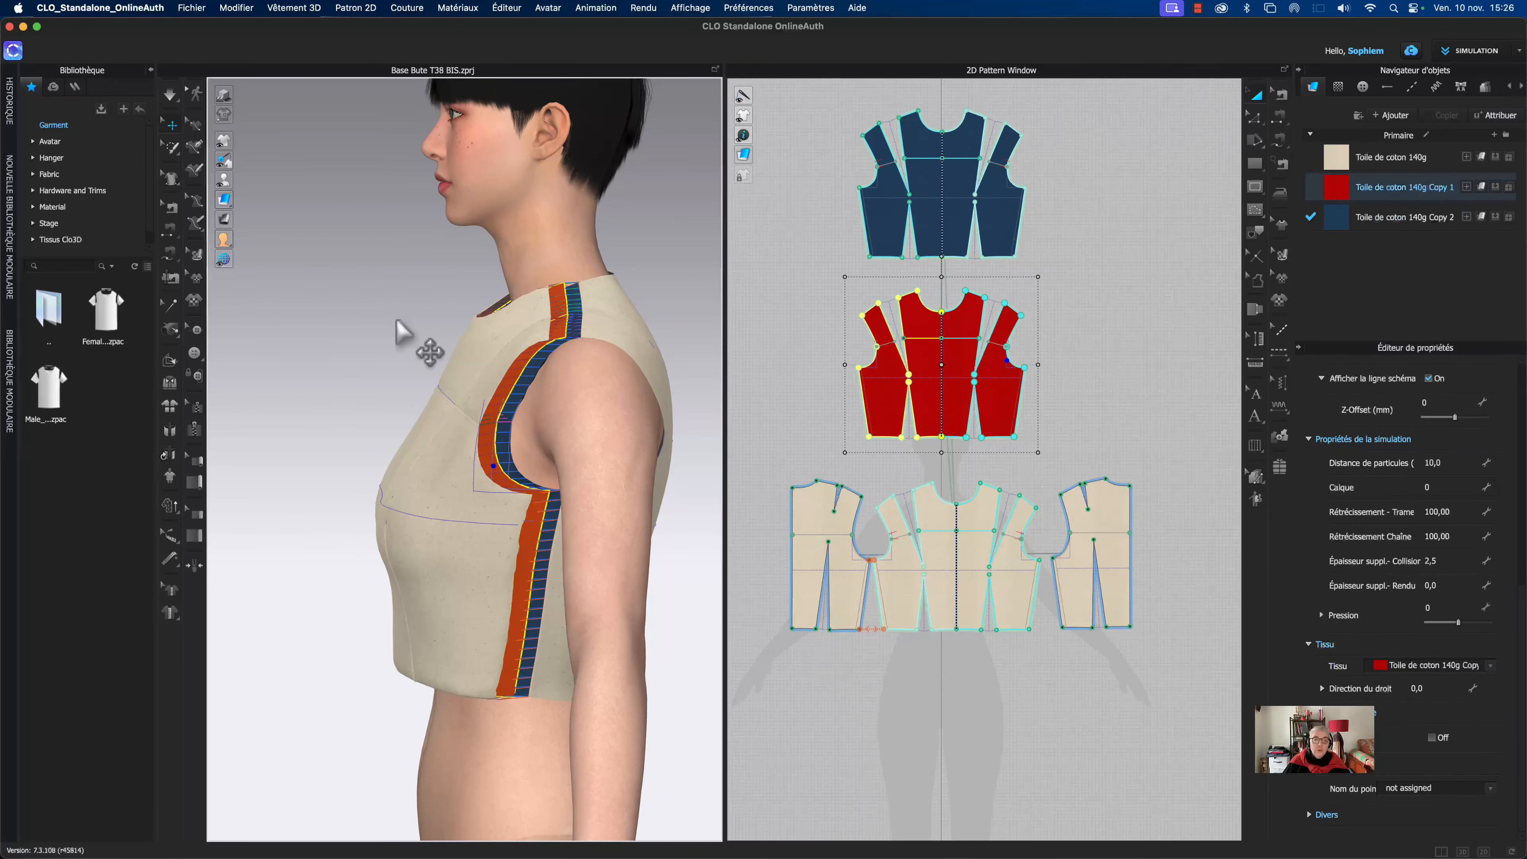
# Step: Simulate the three stacked fronts briefly, and select the beige, red and blue fronts in turn to compare their layer settings
pyautogui.press('space')
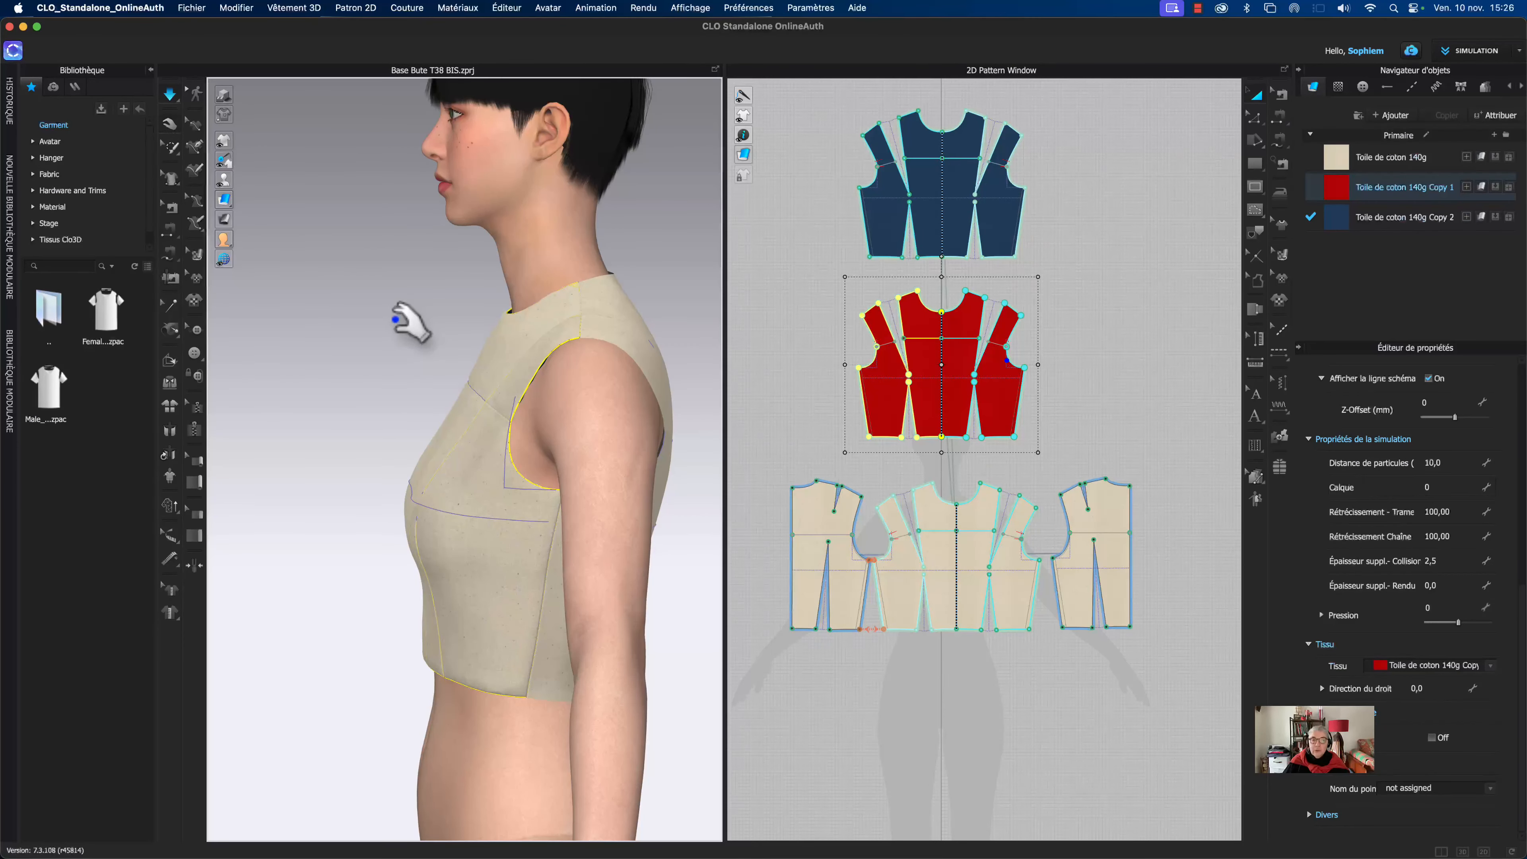
pyautogui.press('space')
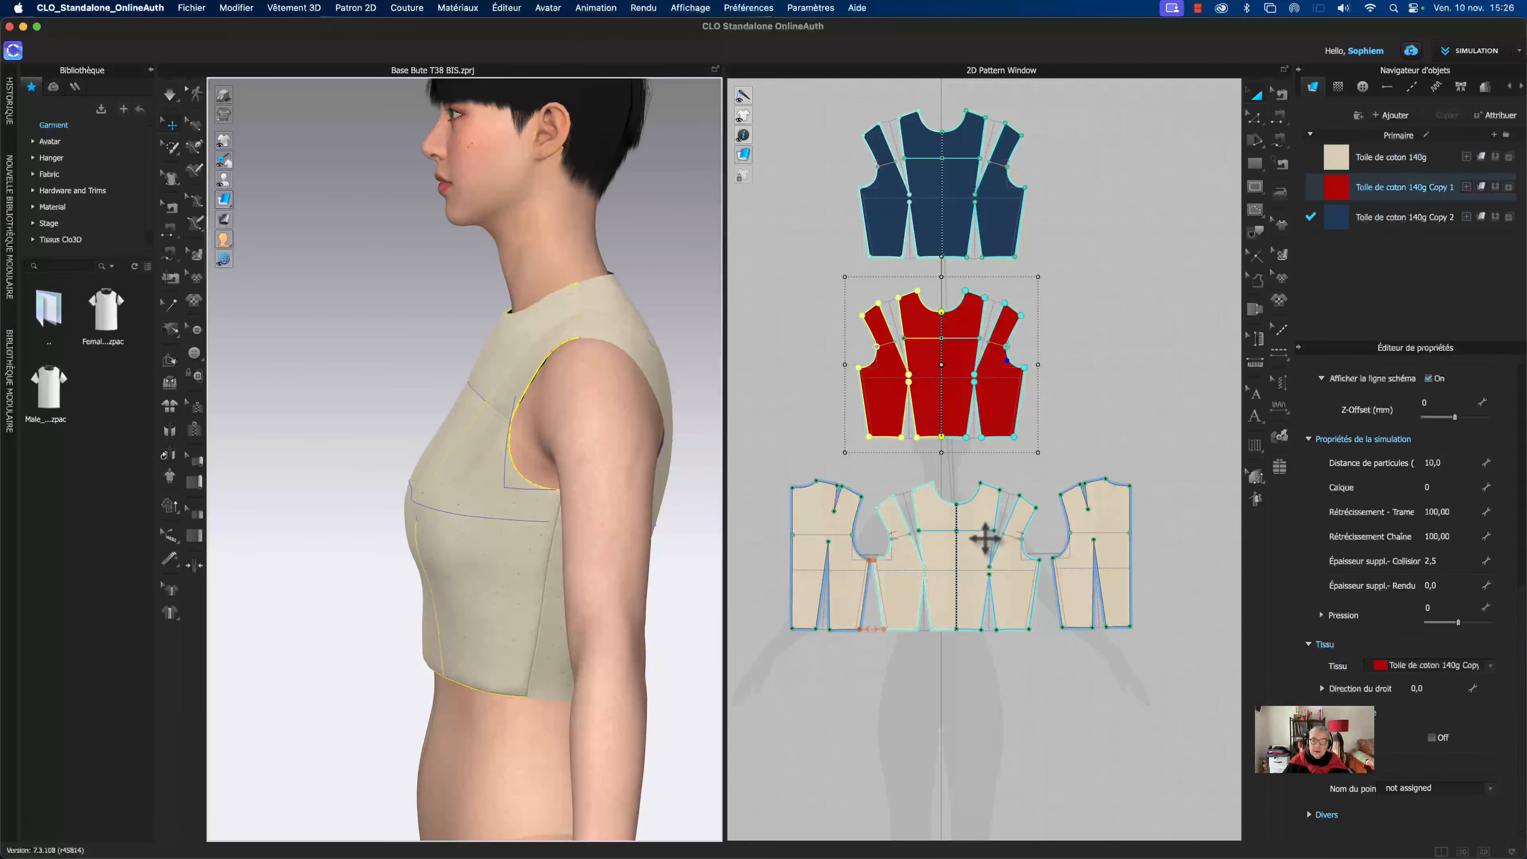
pyautogui.click(975, 519)
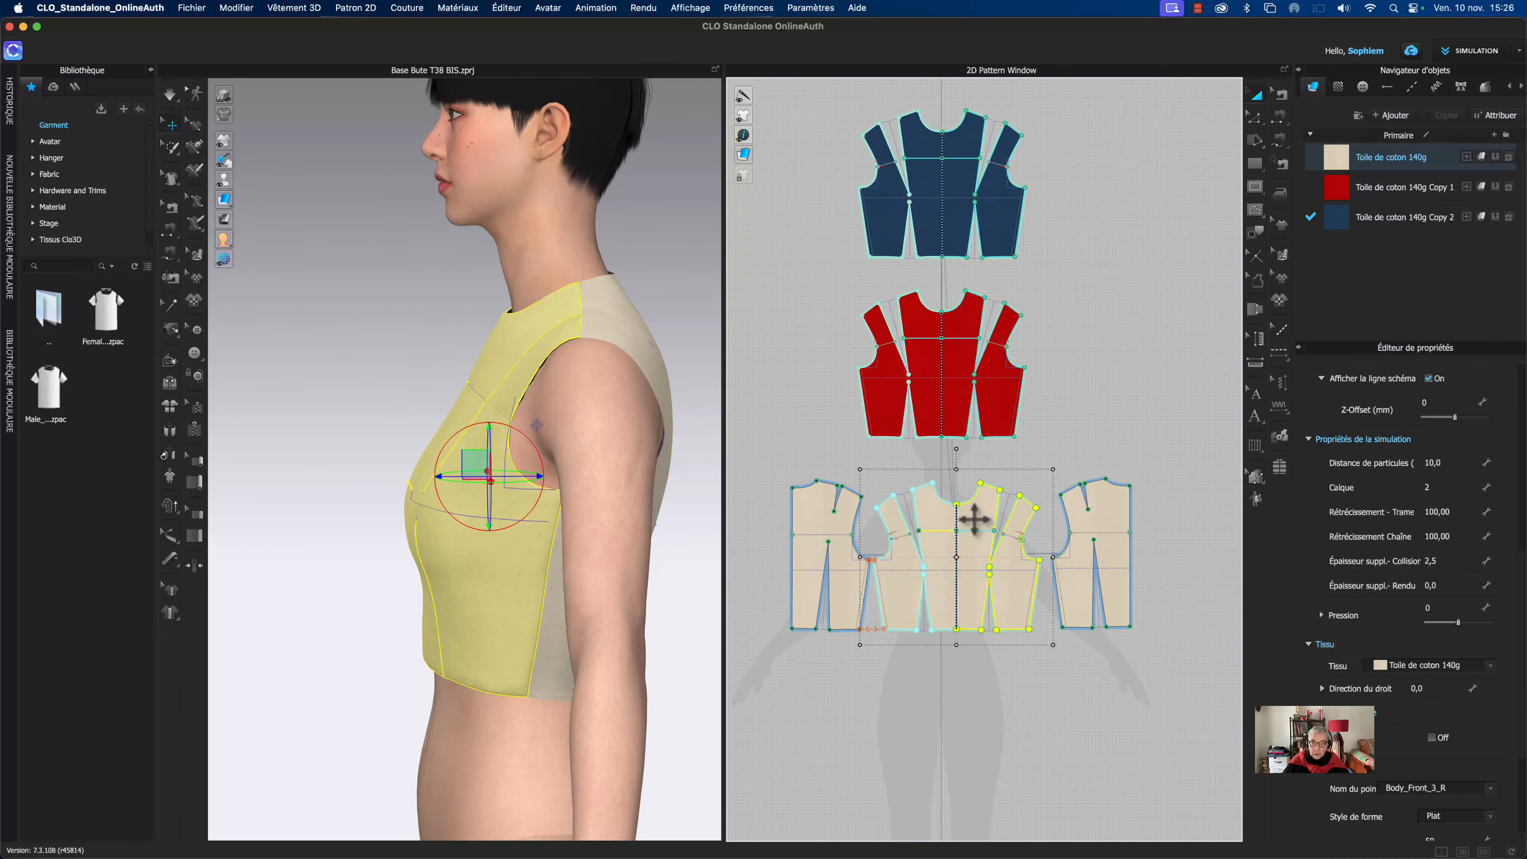
pyautogui.click(974, 404)
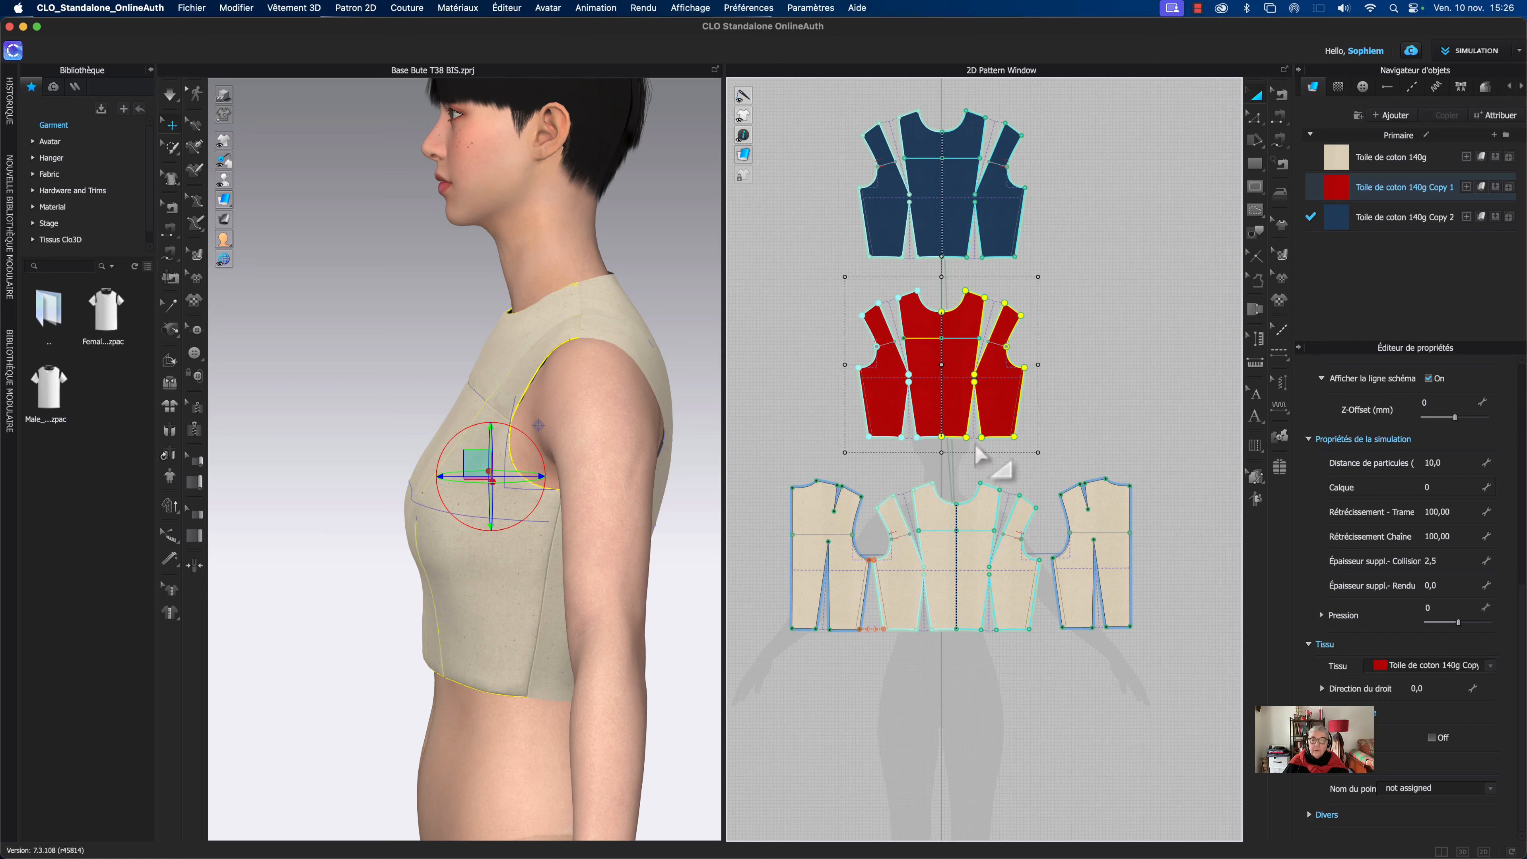
pyautogui.click(981, 522)
pyautogui.click(956, 374)
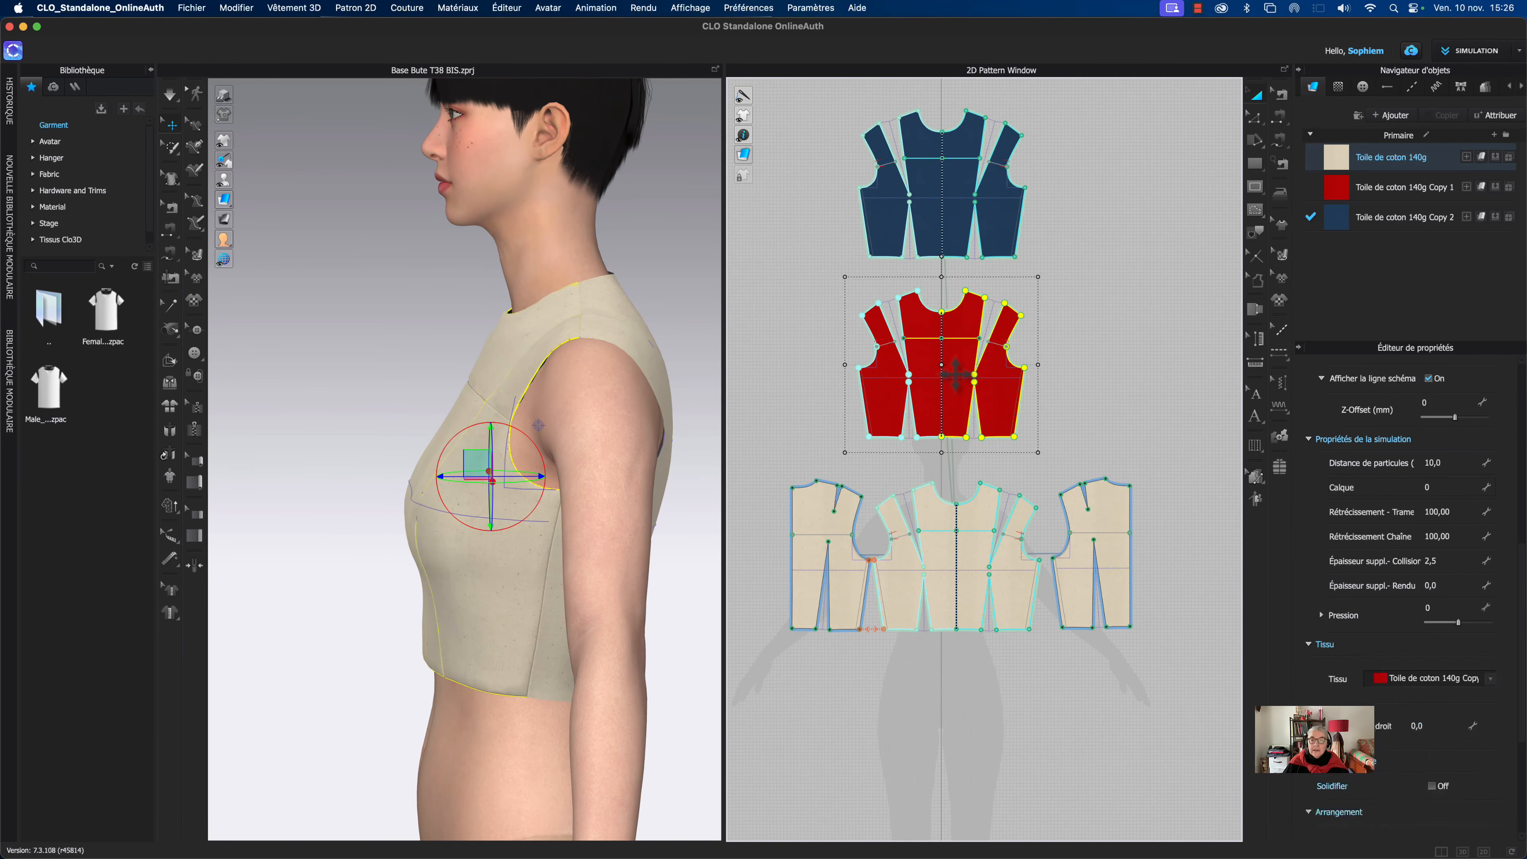
pyautogui.click(957, 204)
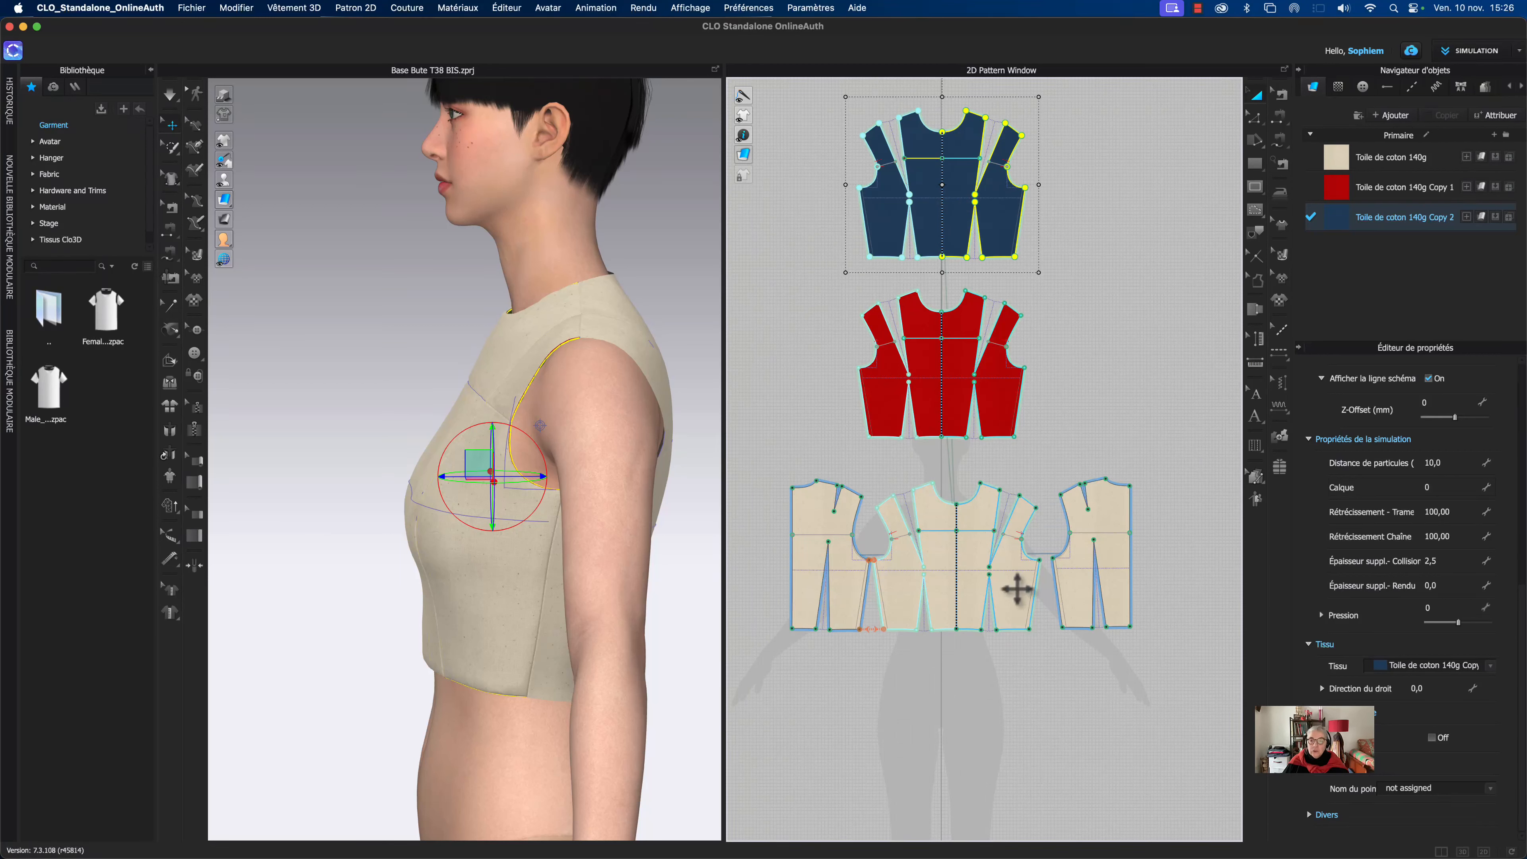
# Step: Set the layer (Calque) of the beige front pieces to 0
pyautogui.click(981, 574)
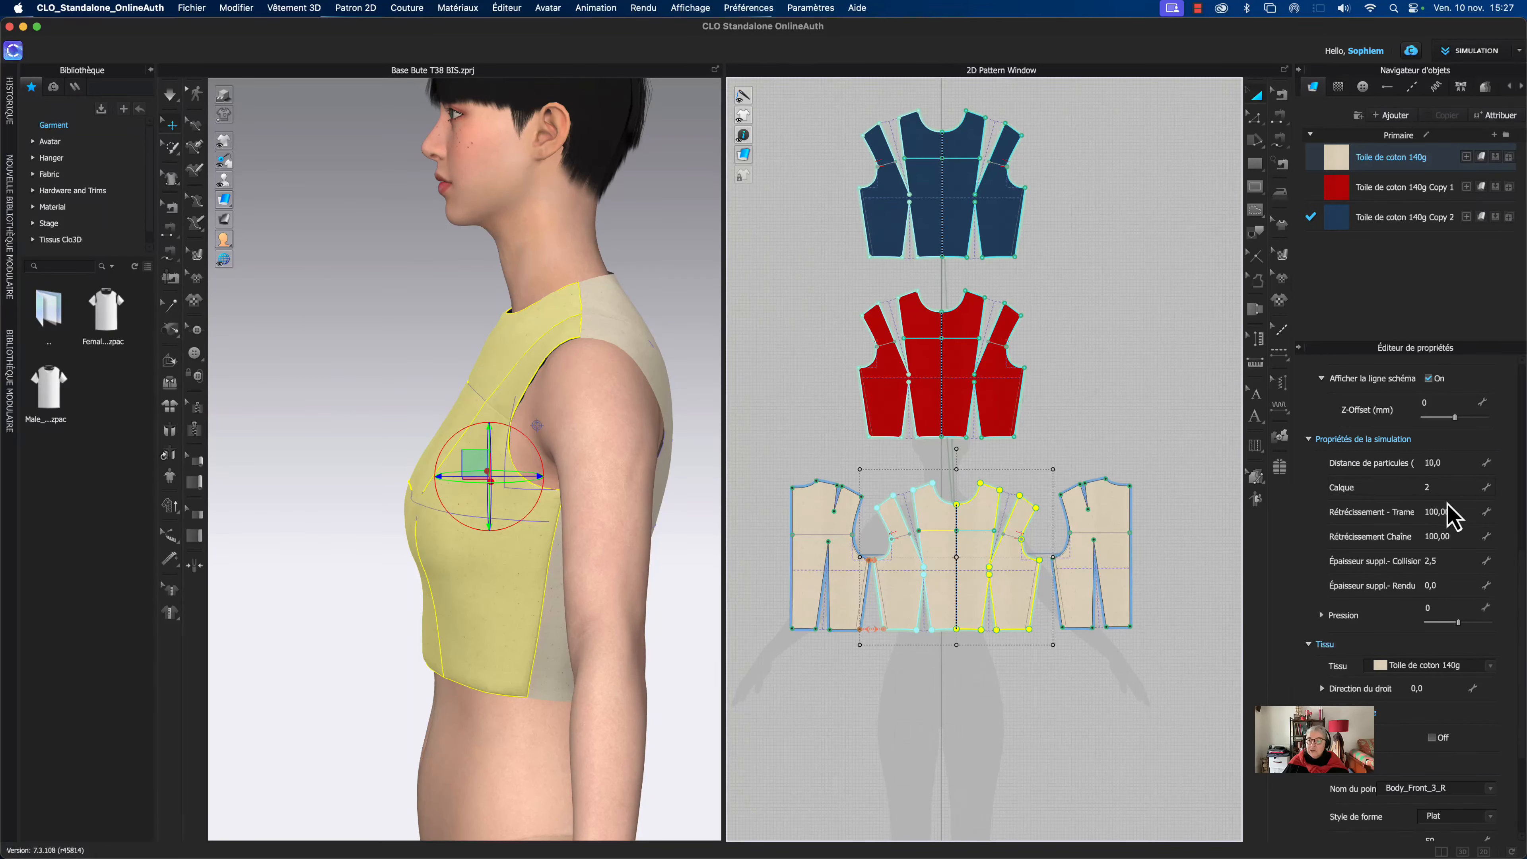
pyautogui.click(1444, 486)
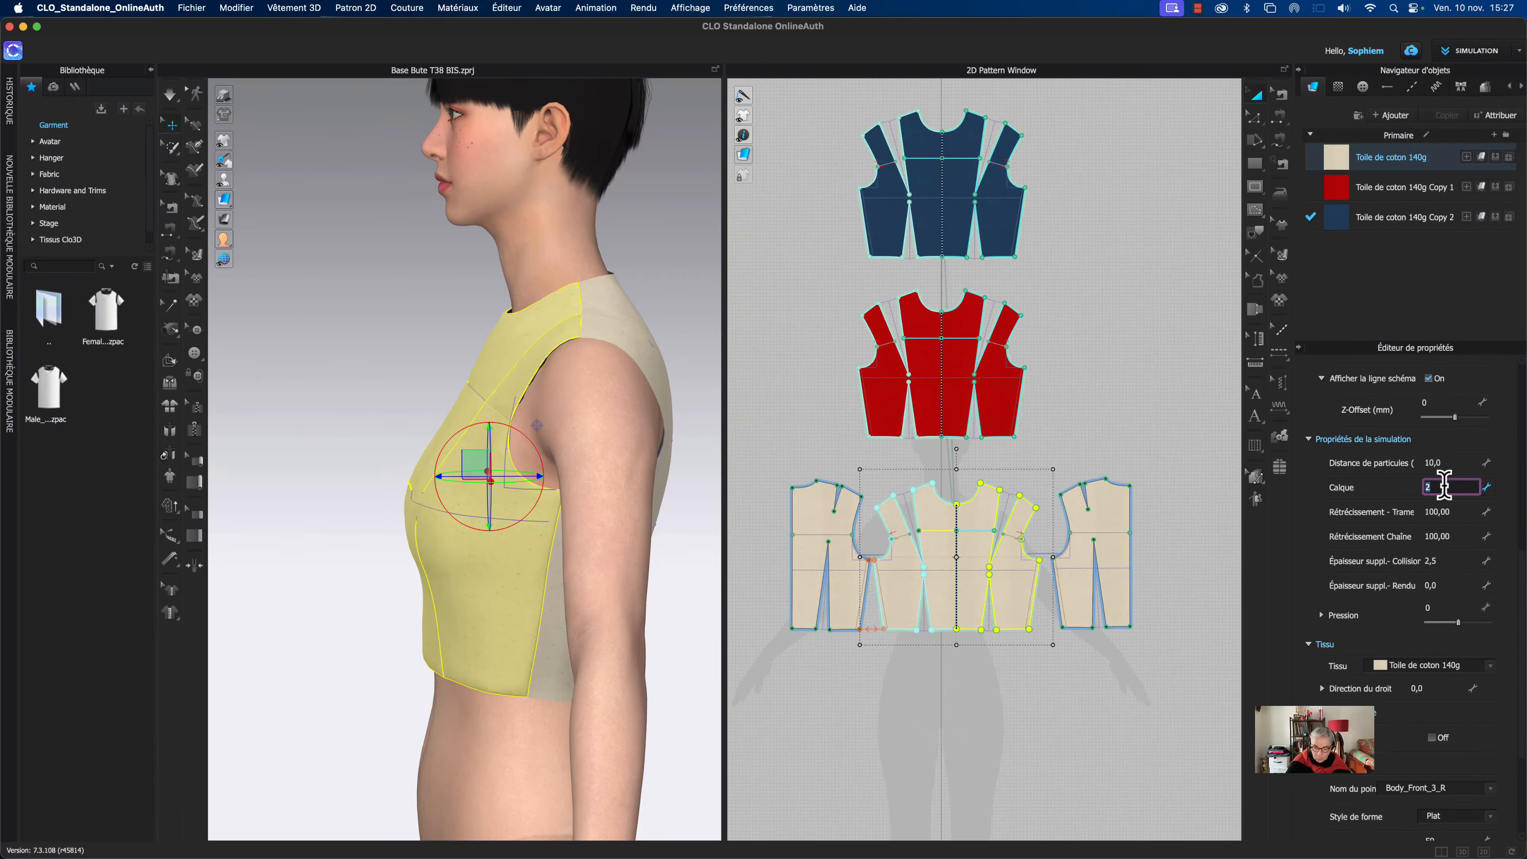
pyautogui.write('0')
pyautogui.press('Return')
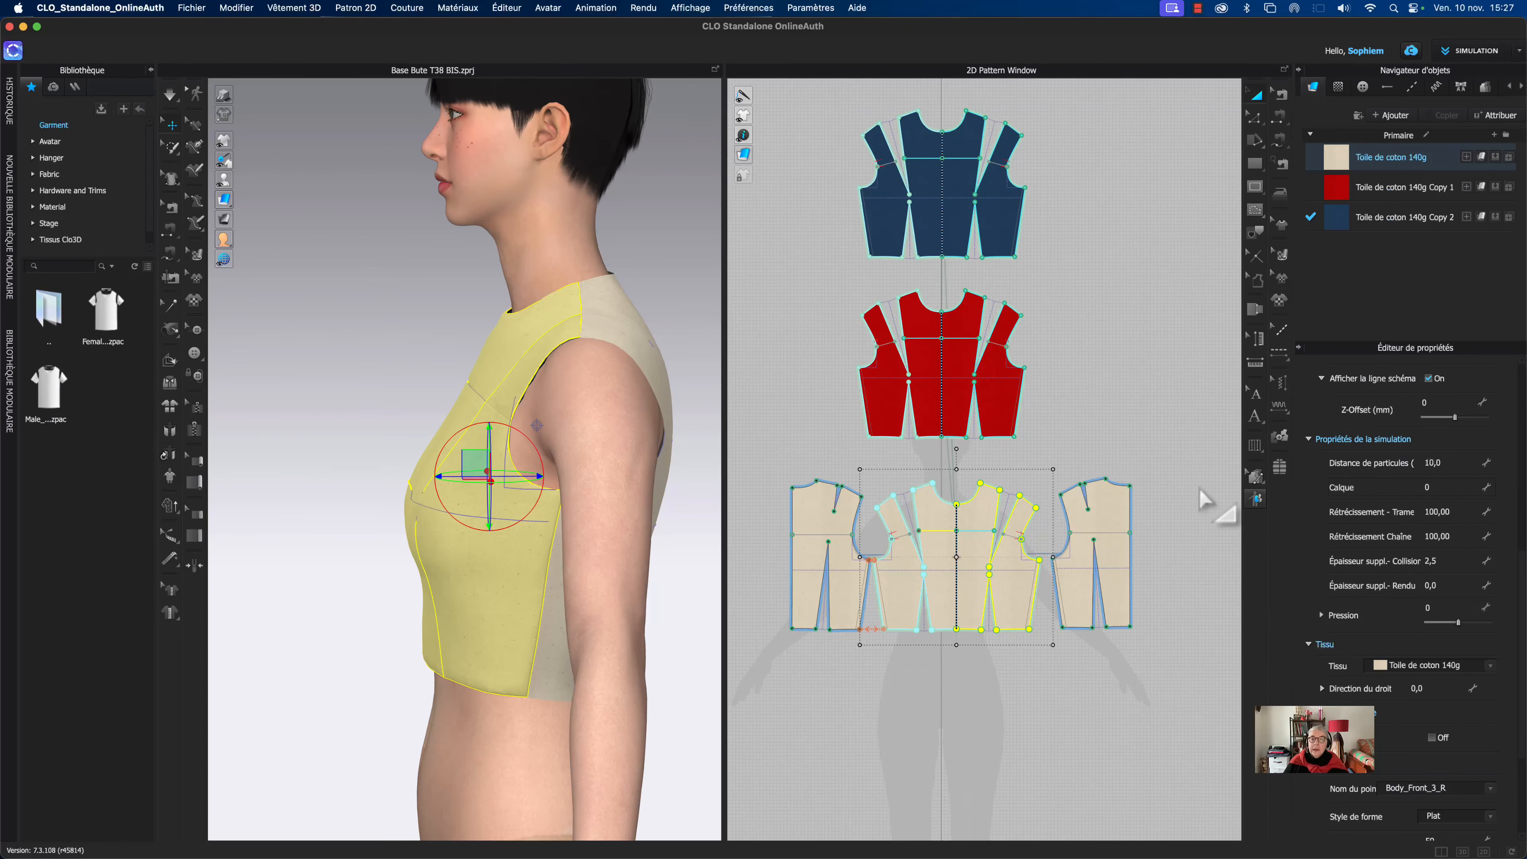
# Step: Set the red front's layer (Calque) to 1 and run the simulation briefly
pyautogui.click(1005, 411)
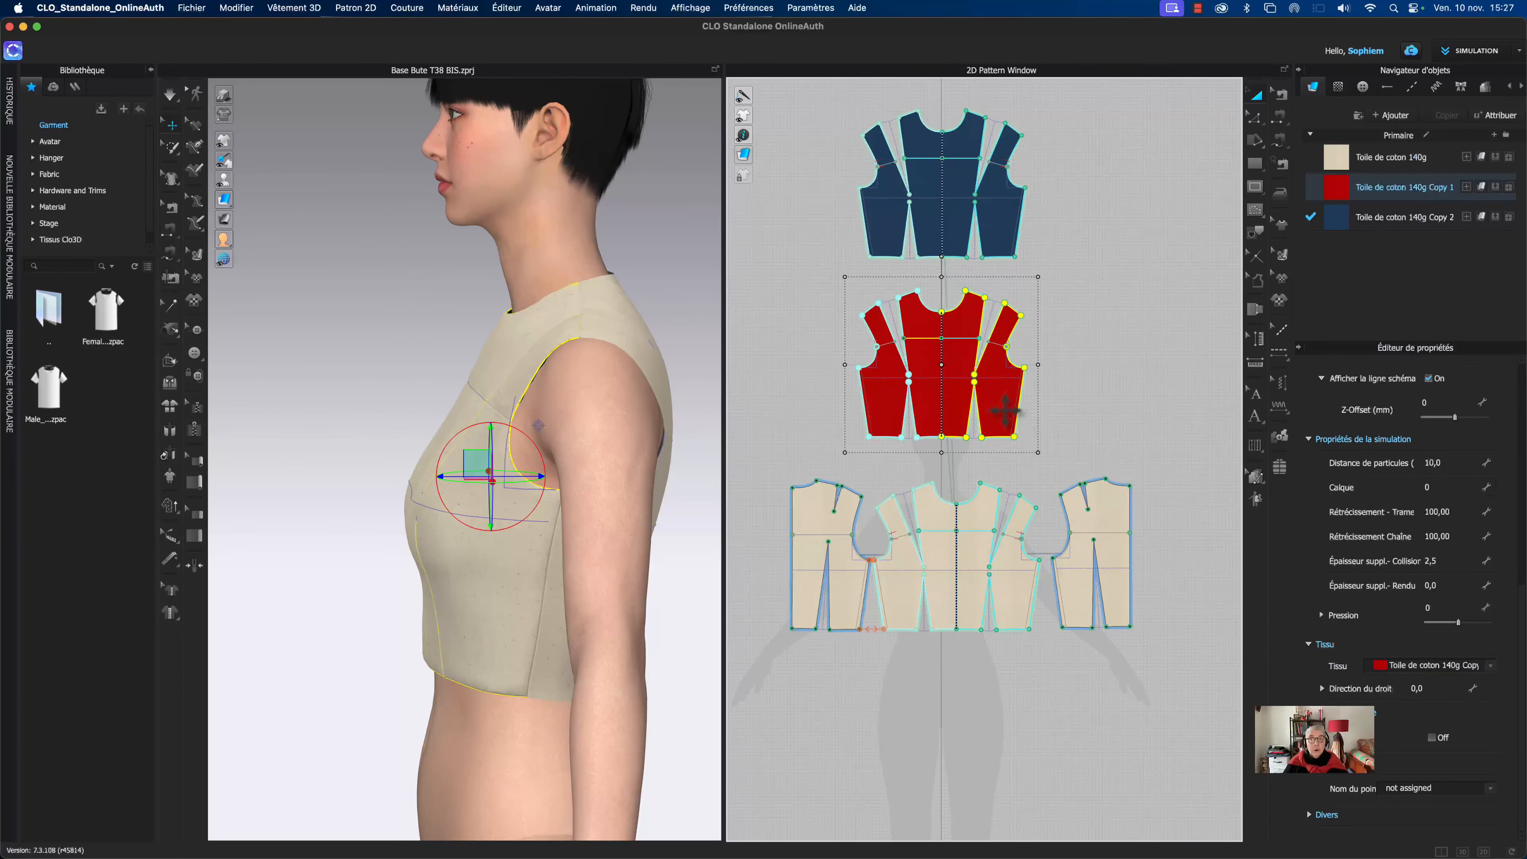
pyautogui.click(1446, 486)
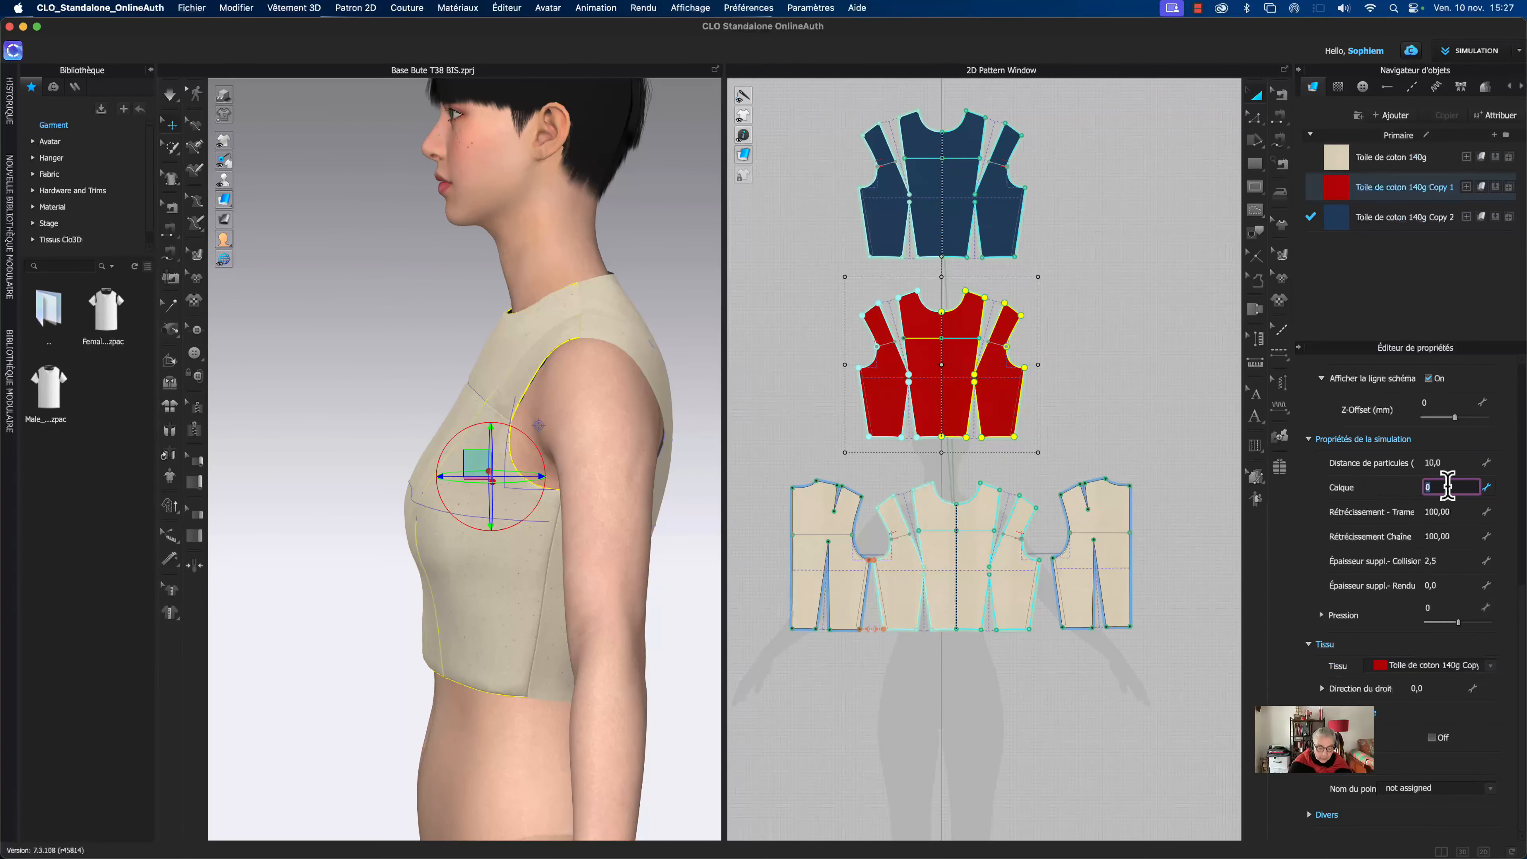
pyautogui.write('1')
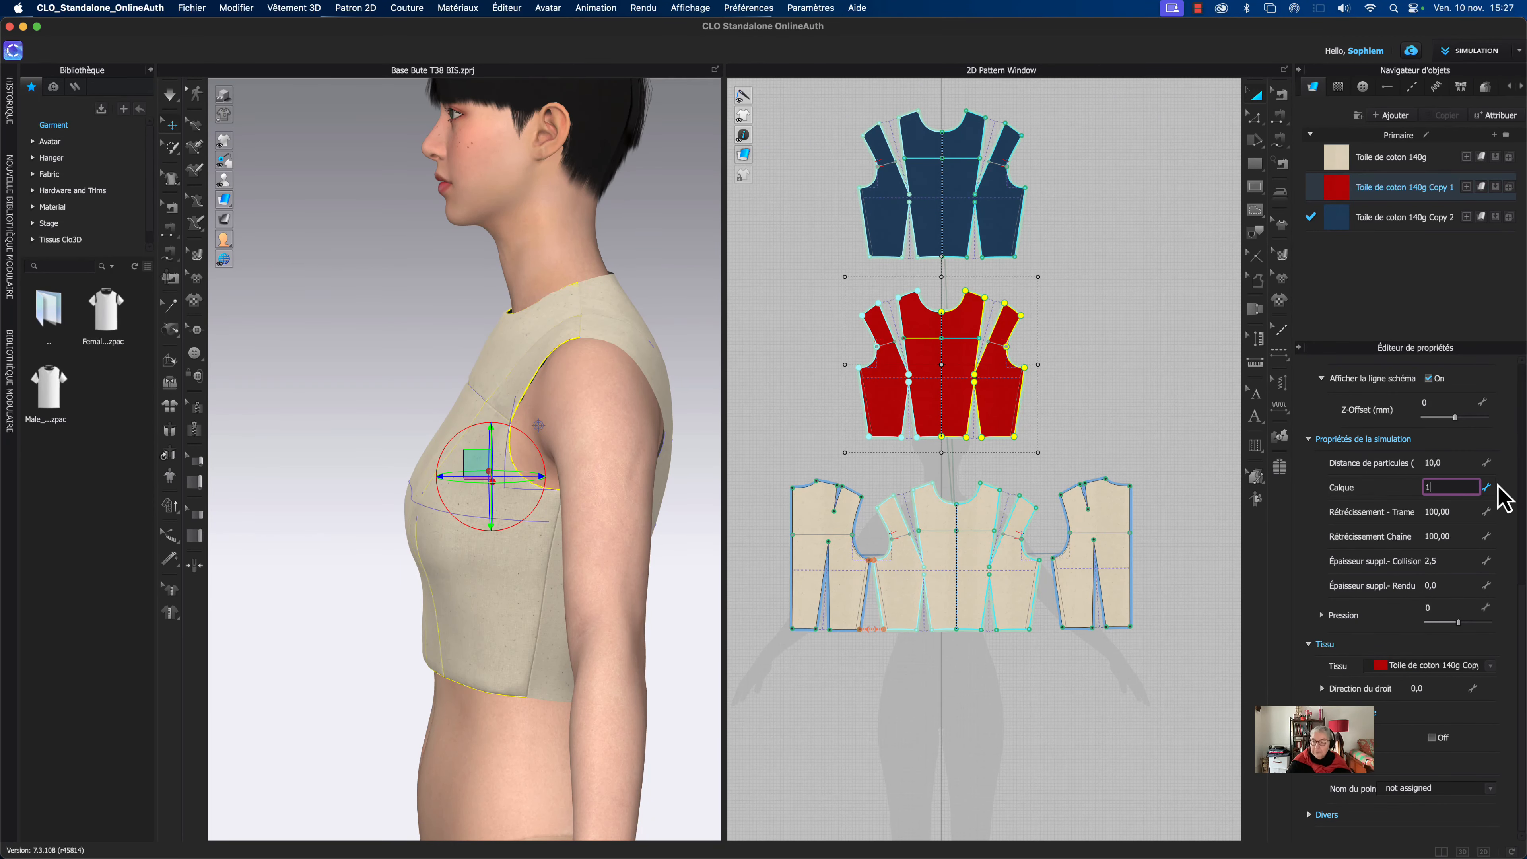
pyautogui.press('Return')
pyautogui.press('space')
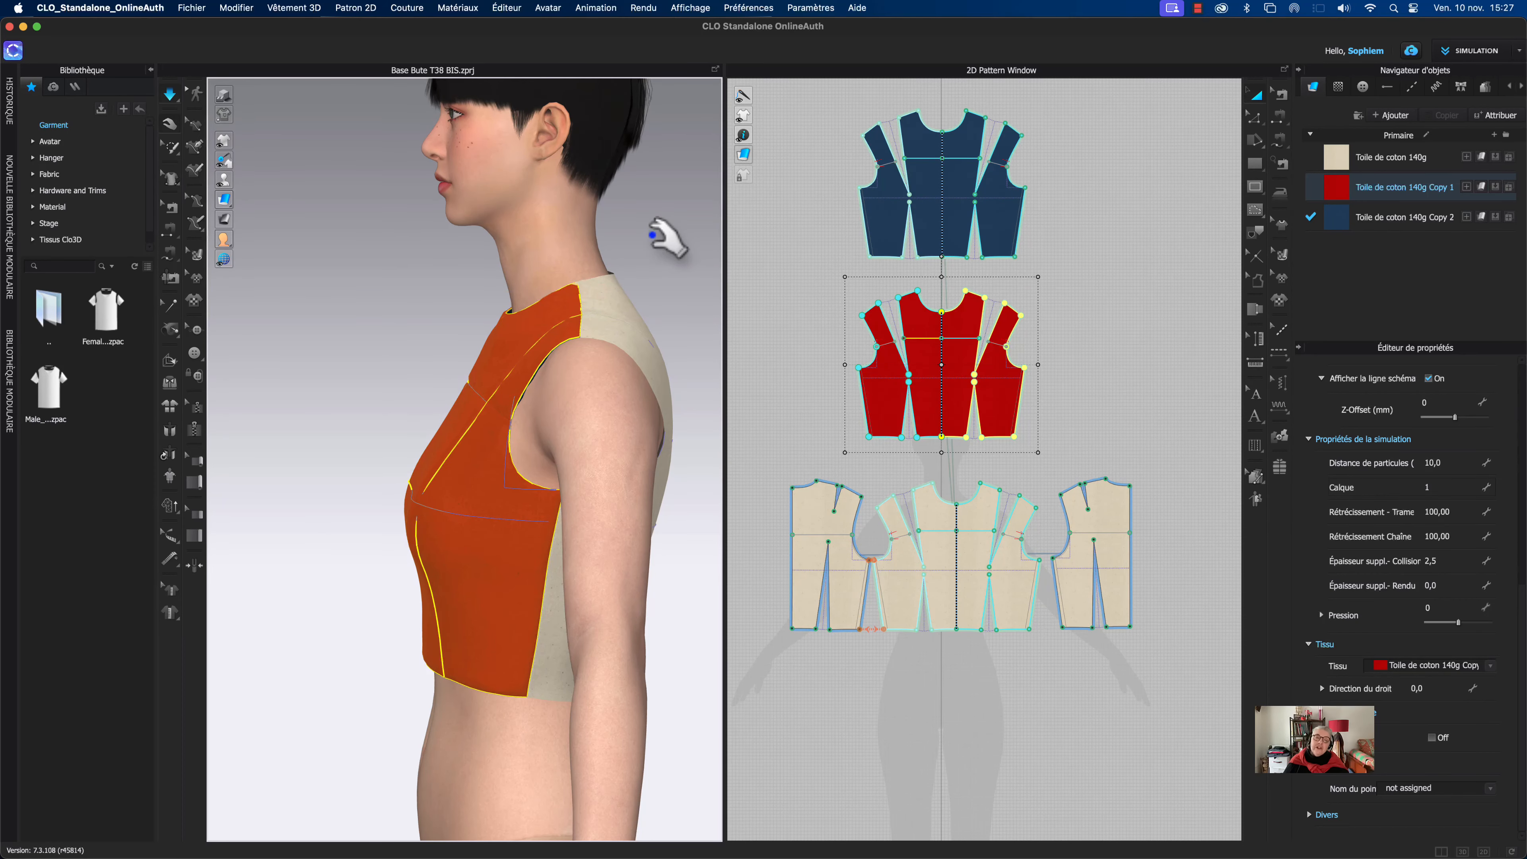
pyautogui.press('space')
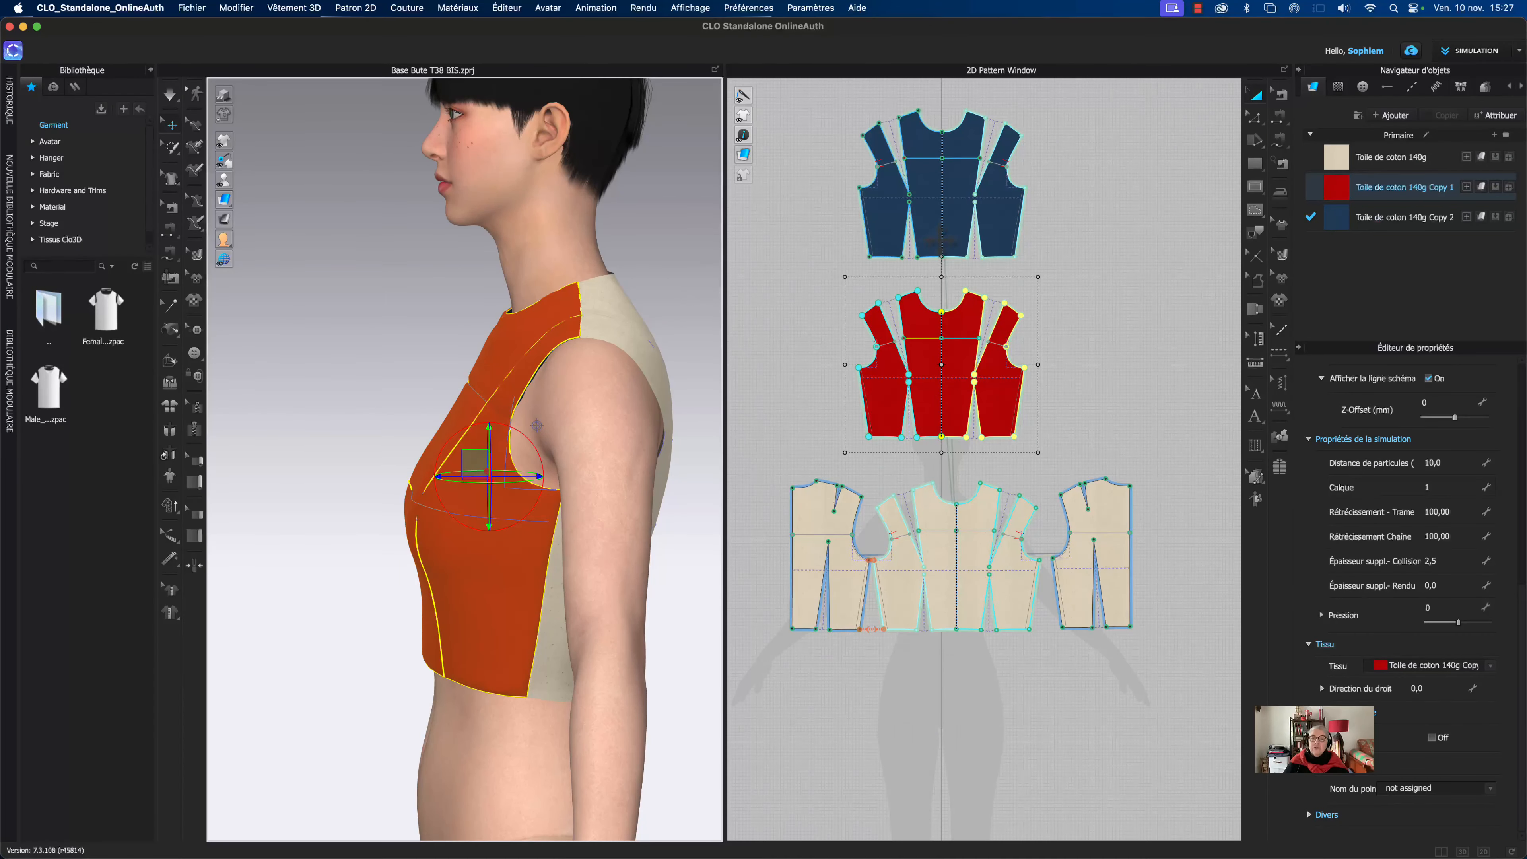
# Step: Set the blue front's layer (Calque) to 2 and run the simulation briefly
pyautogui.click(917, 223)
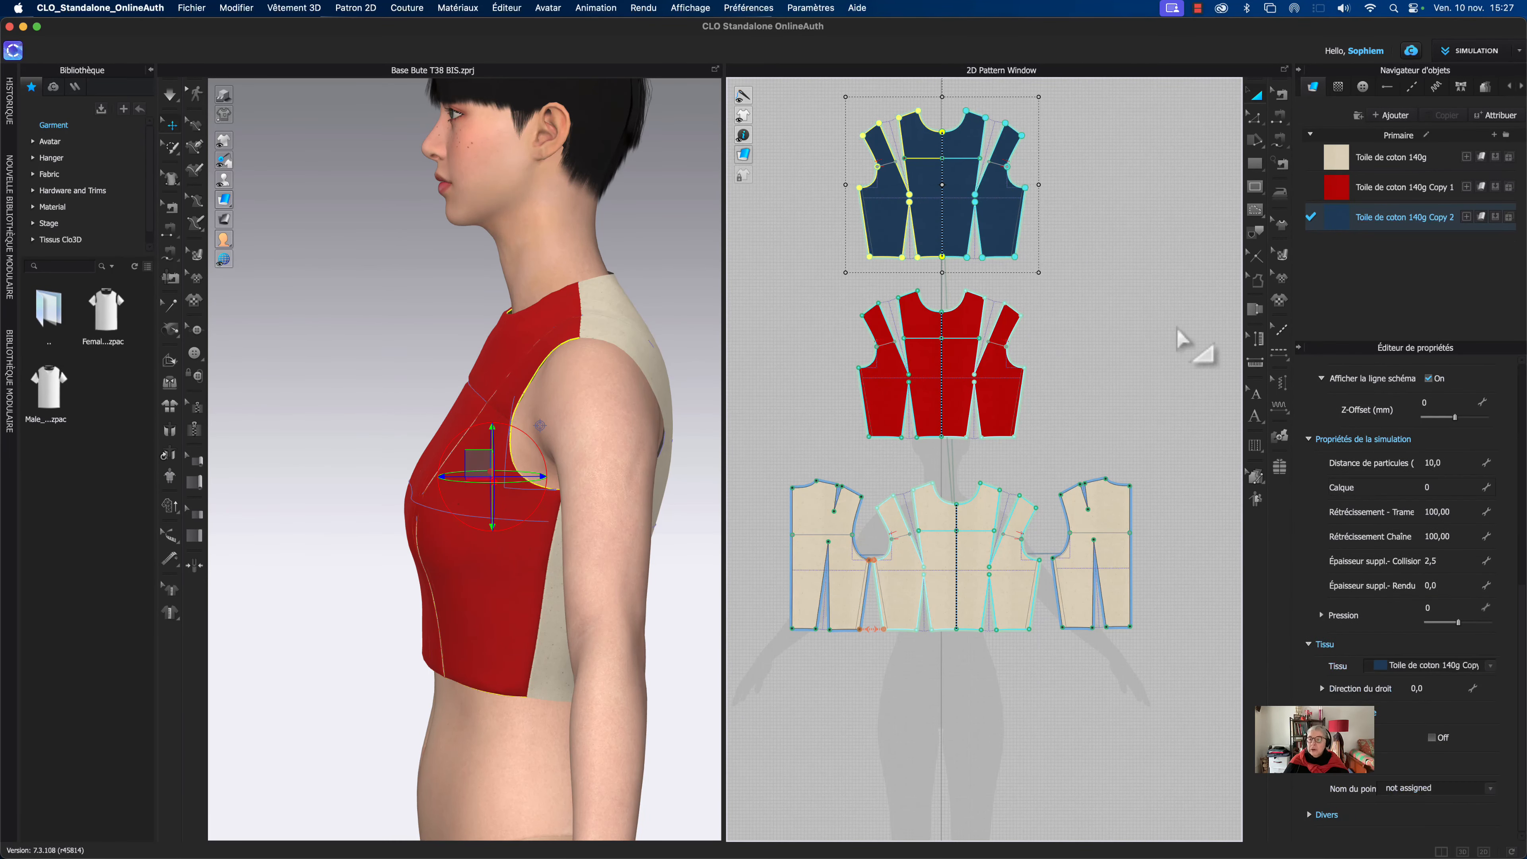
pyautogui.click(1438, 487)
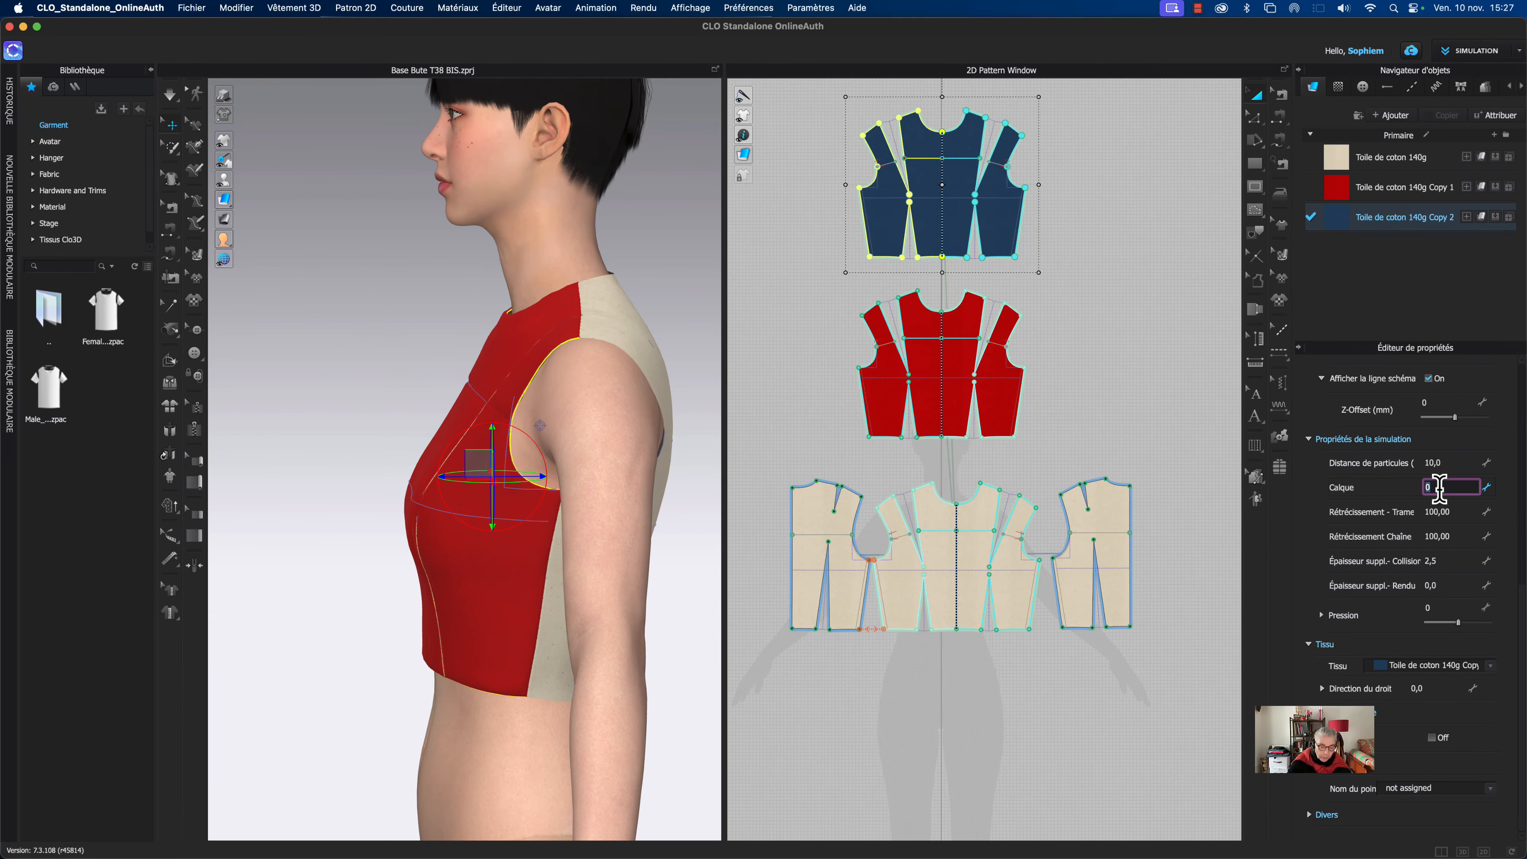
pyautogui.write('2')
pyautogui.press('Return')
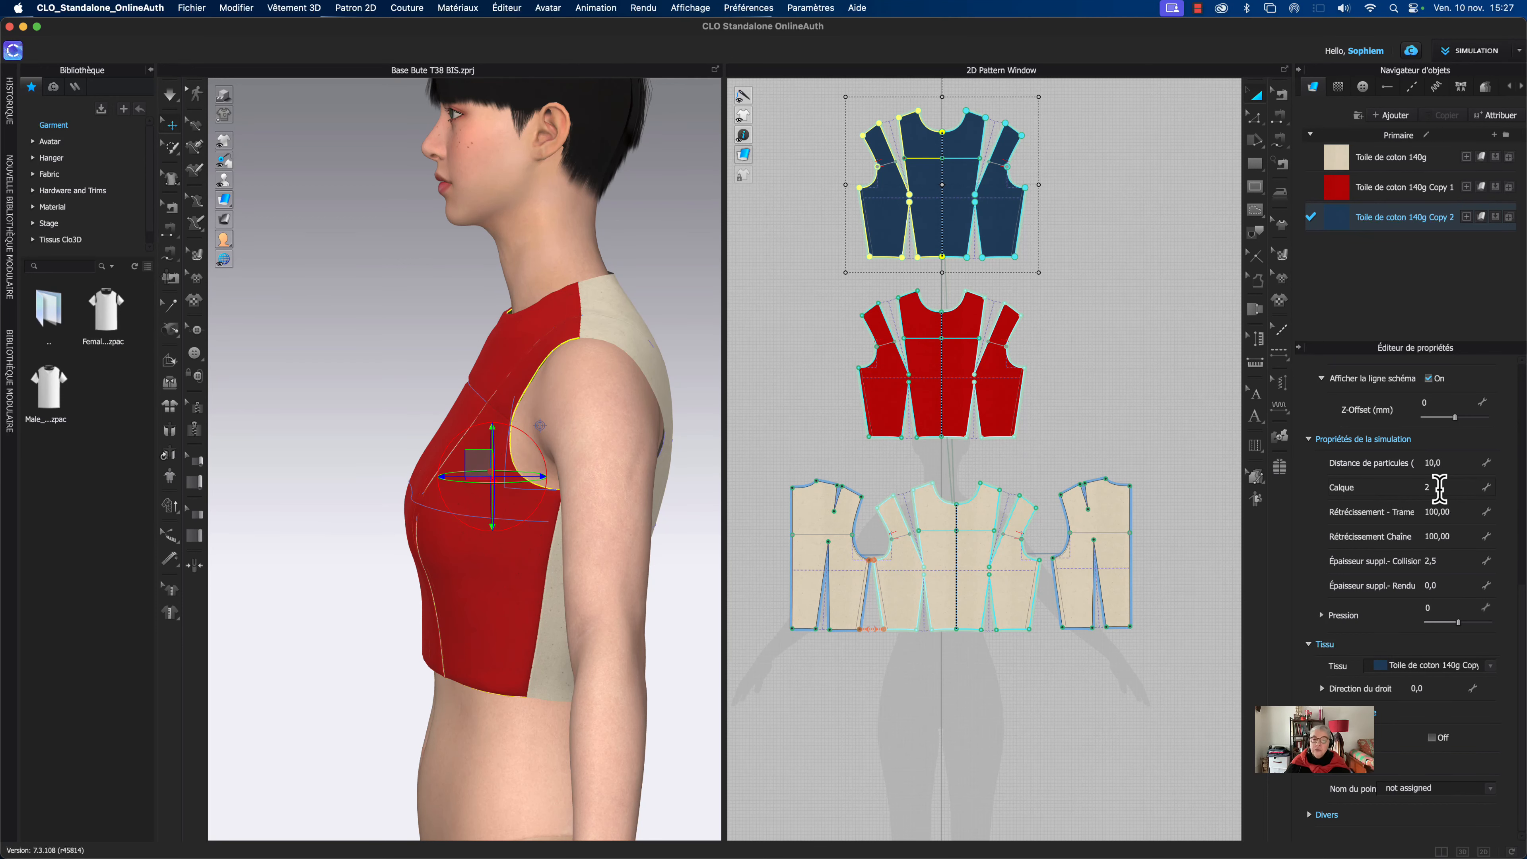
pyautogui.press('space')
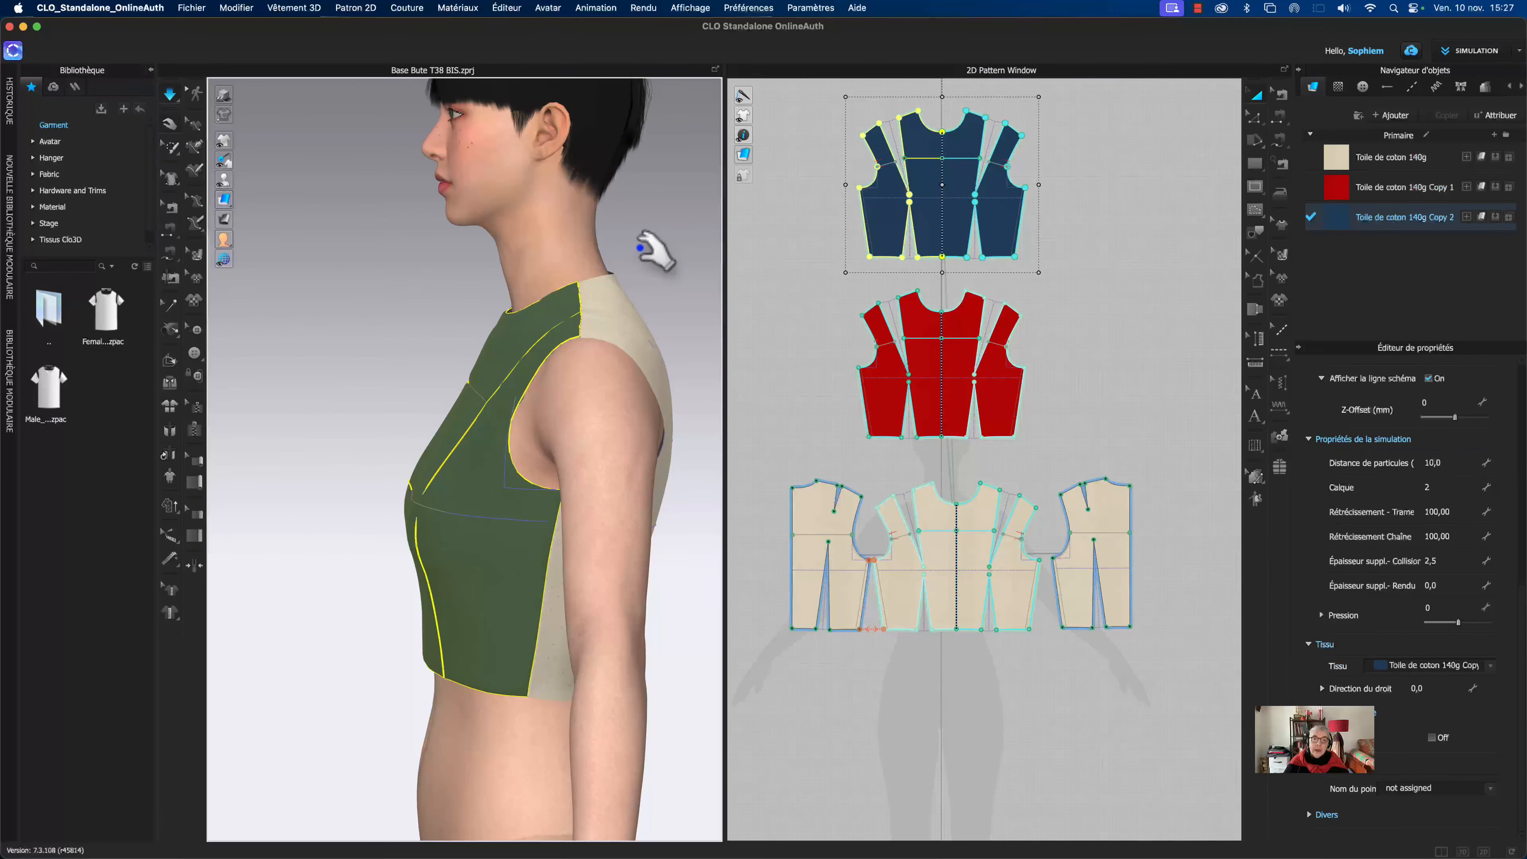
pyautogui.press('space')
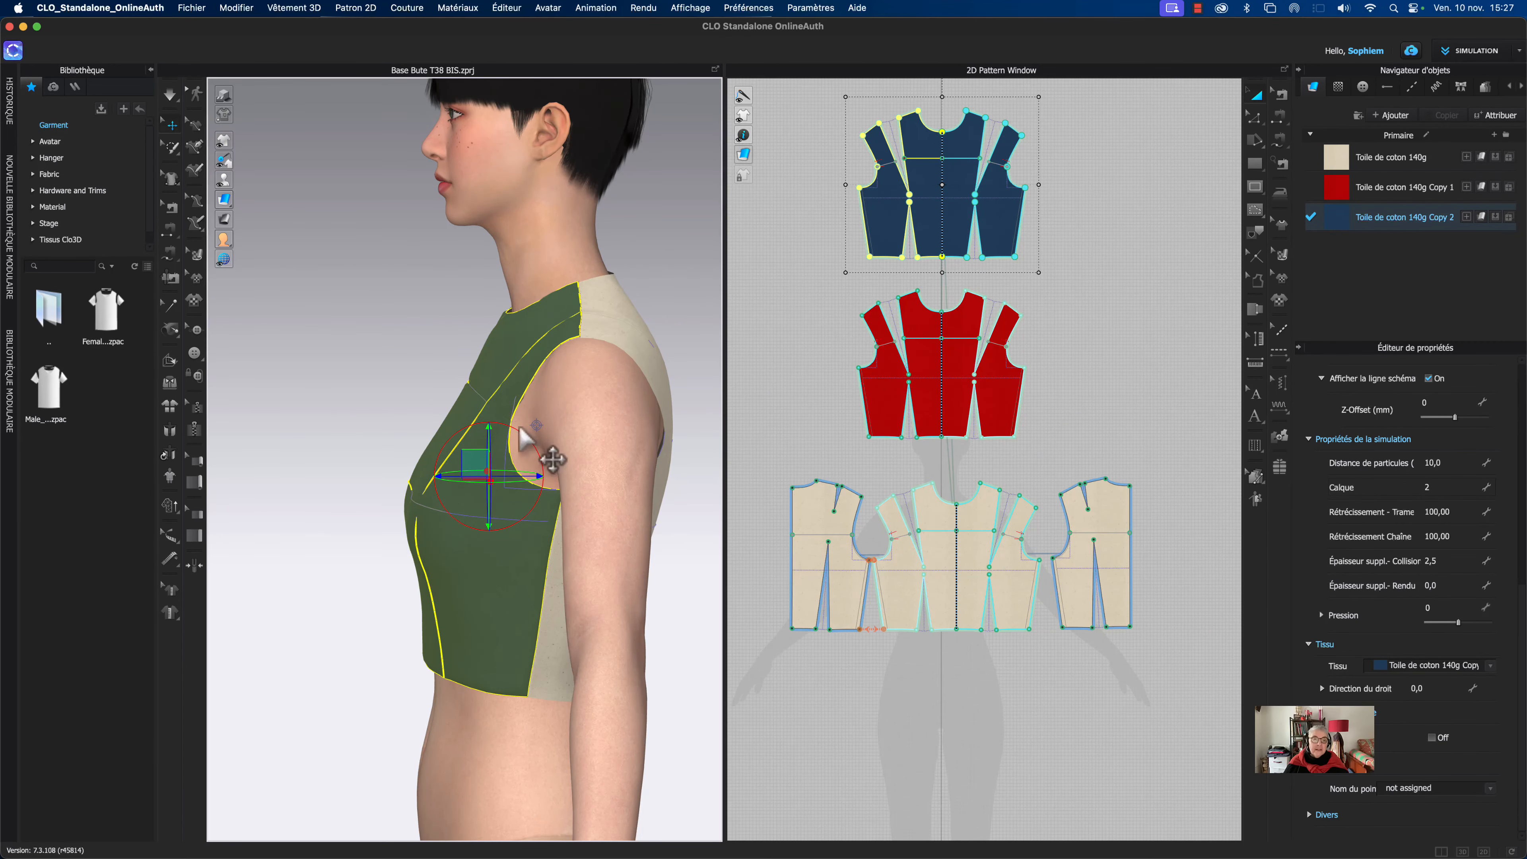
# Step: Move the blue front forward off the body in 3D, and select the red and beige fronts to check the stacking order
pyautogui.moveTo(468, 458); pyautogui.dragTo(432, 458)
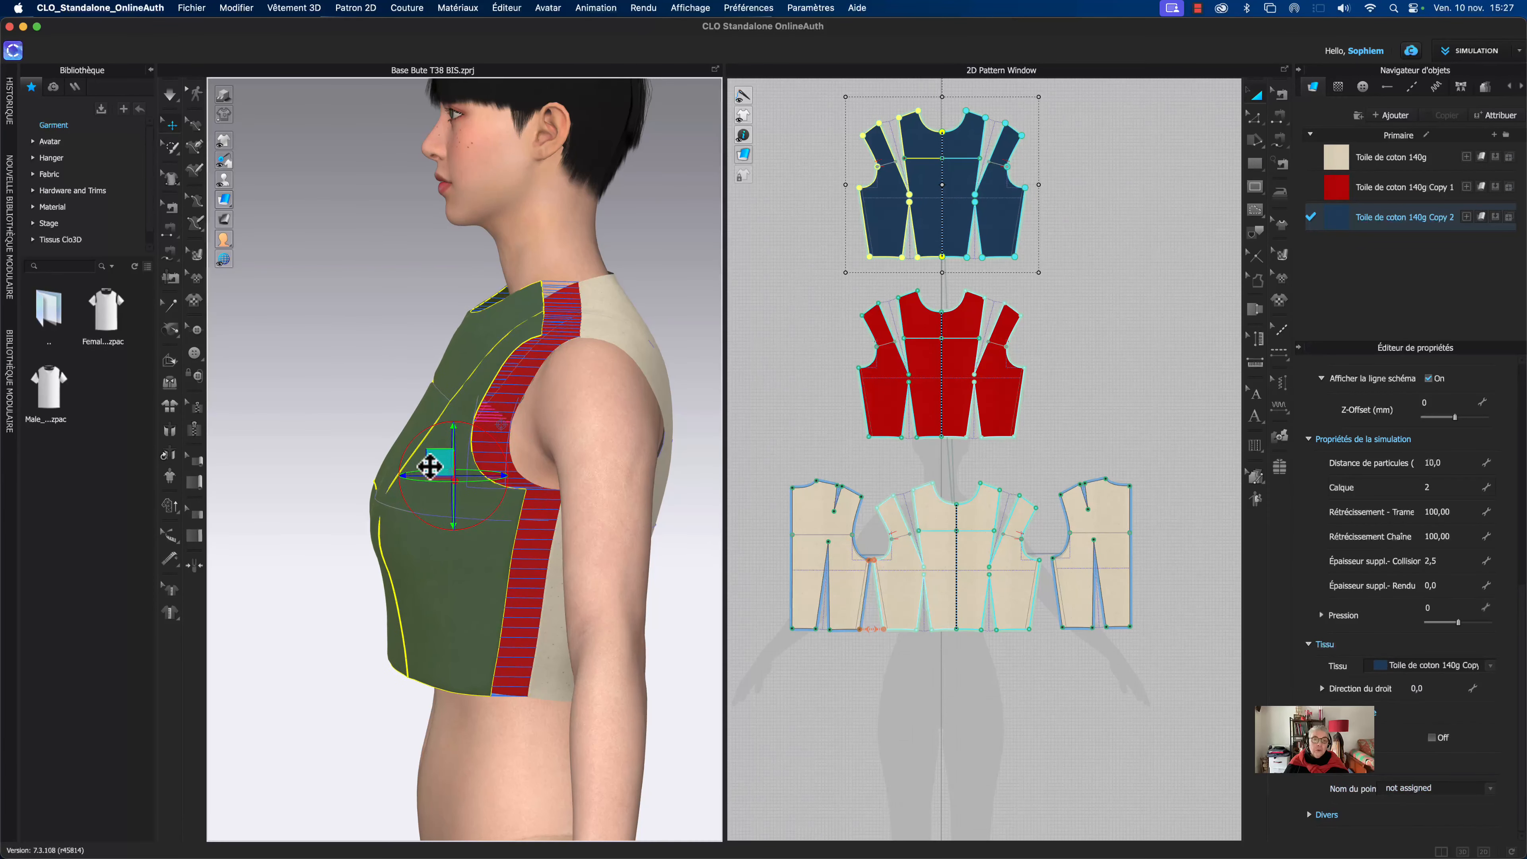
pyautogui.click(503, 472)
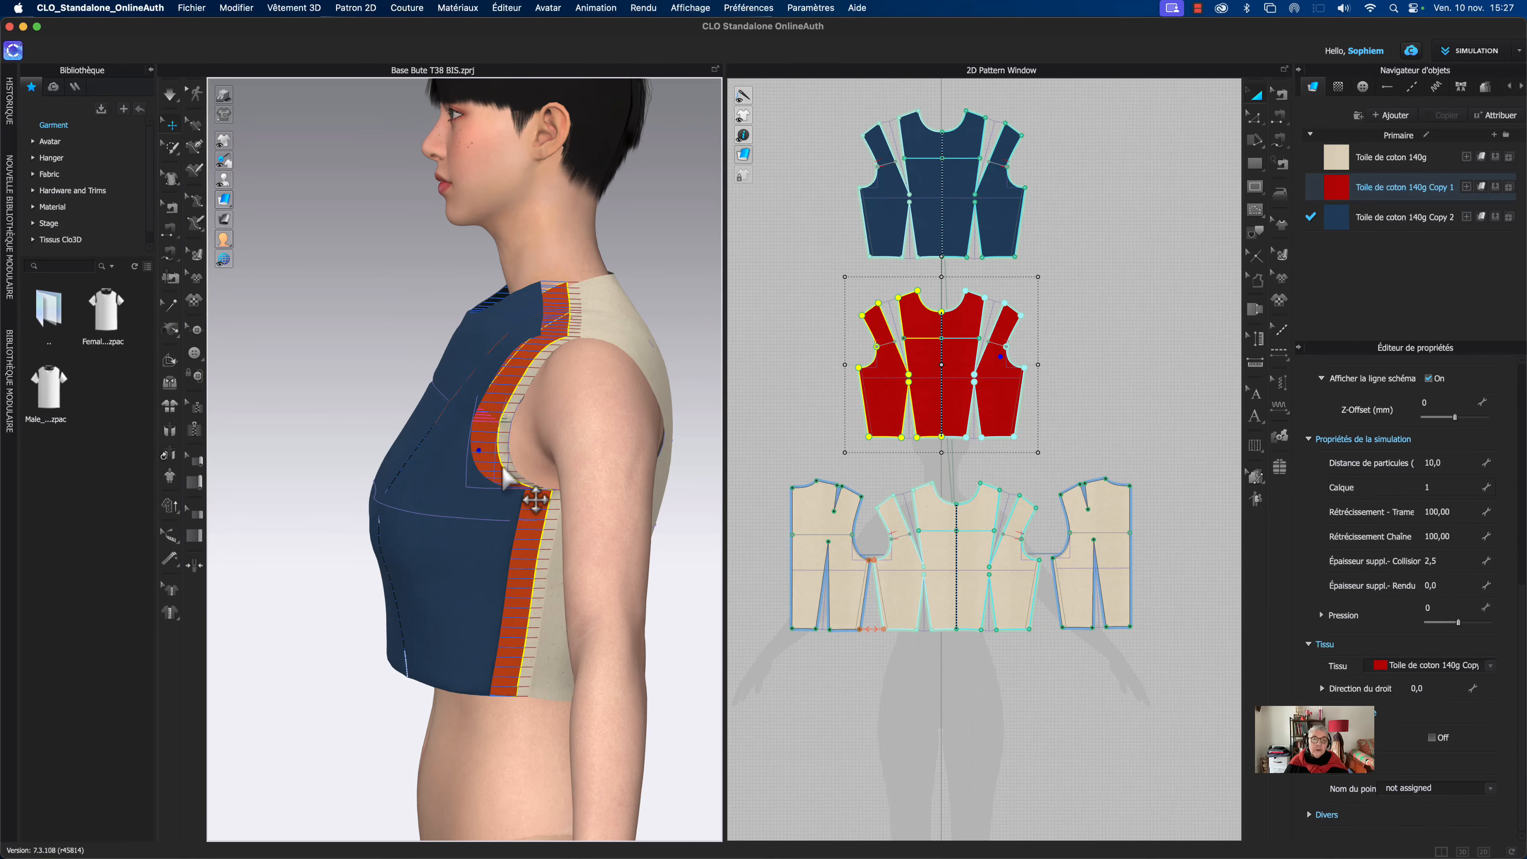
pyautogui.click(504, 456)
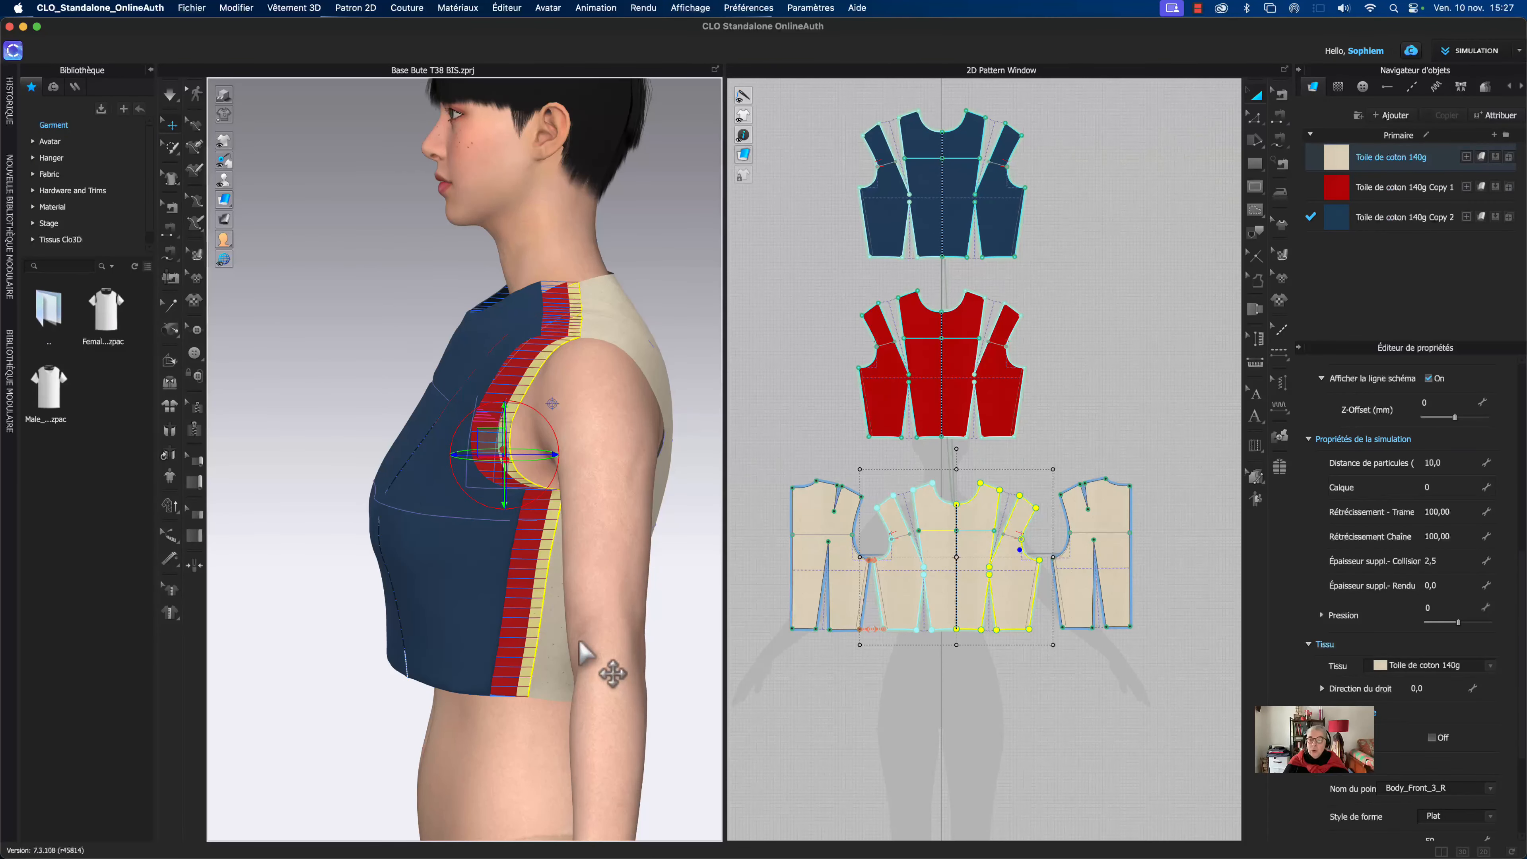